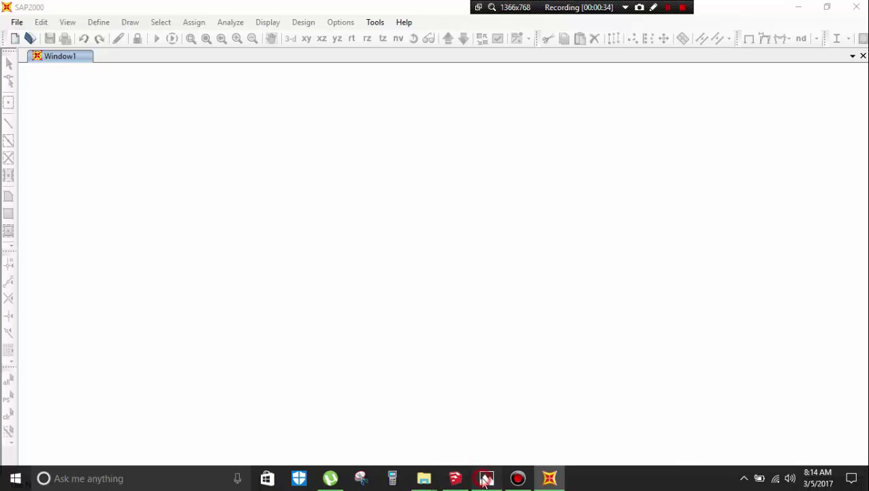
Step: Review the hand sketch of the chair's dimensions and sections and the SketchUp chair model, then return to SAP2000
left_click(487, 478)
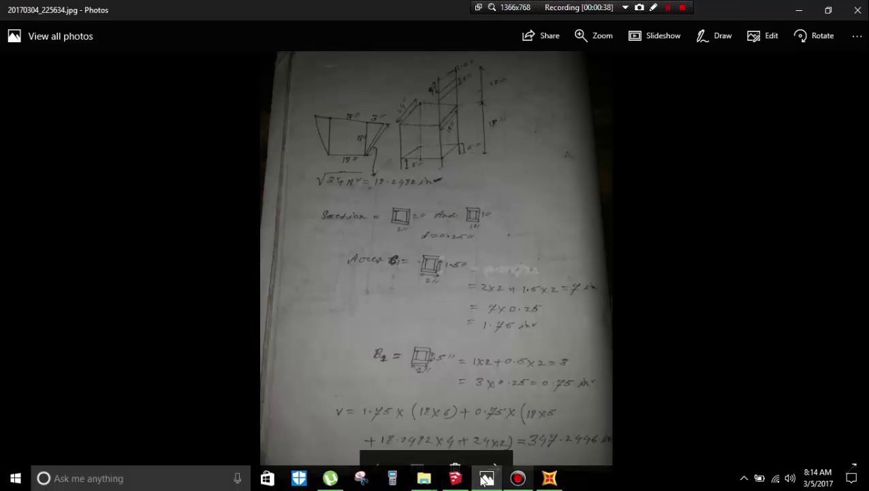
left_click(453, 479)
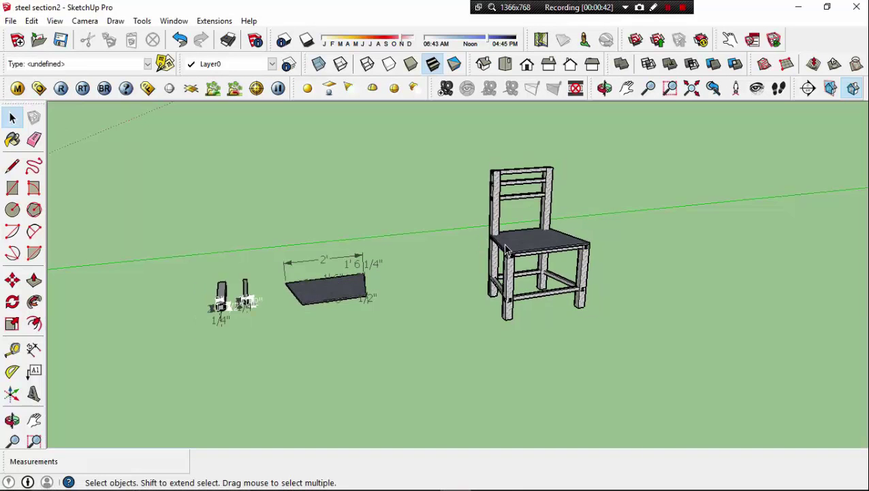
scroll(509, 245, "up", 4)
middle_click_drag(552, 282, 568, 182)
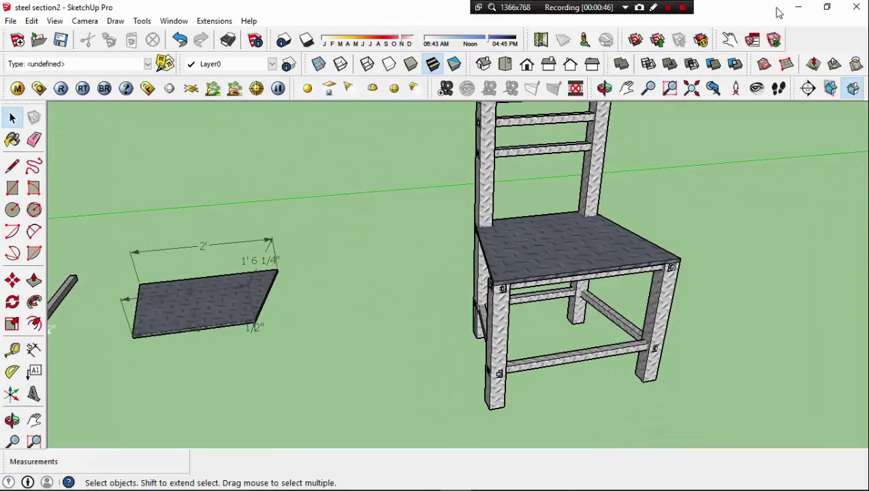
left_click(798, 8)
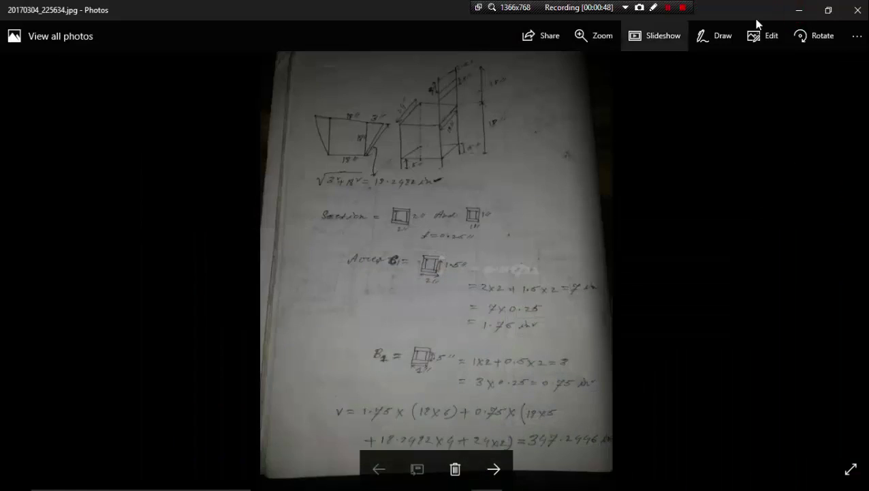
left_click(798, 9)
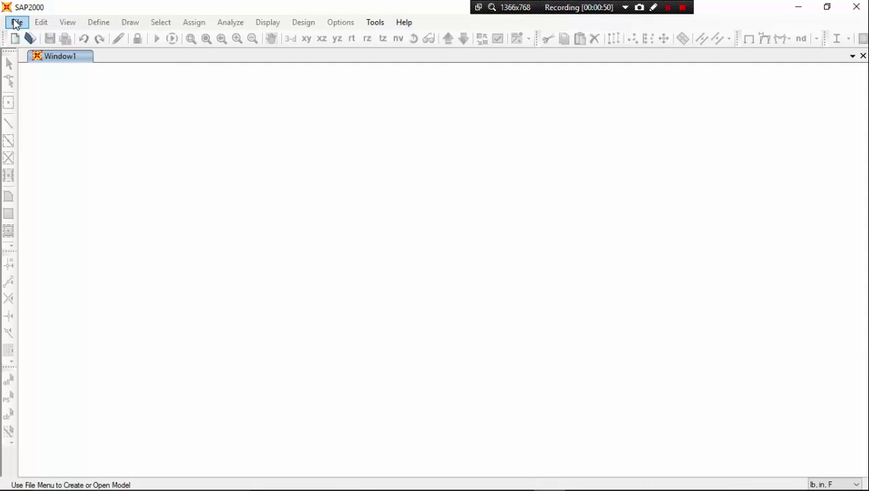
Step: Create a new model from the Blank template with lb, in, F units
left_click(17, 23)
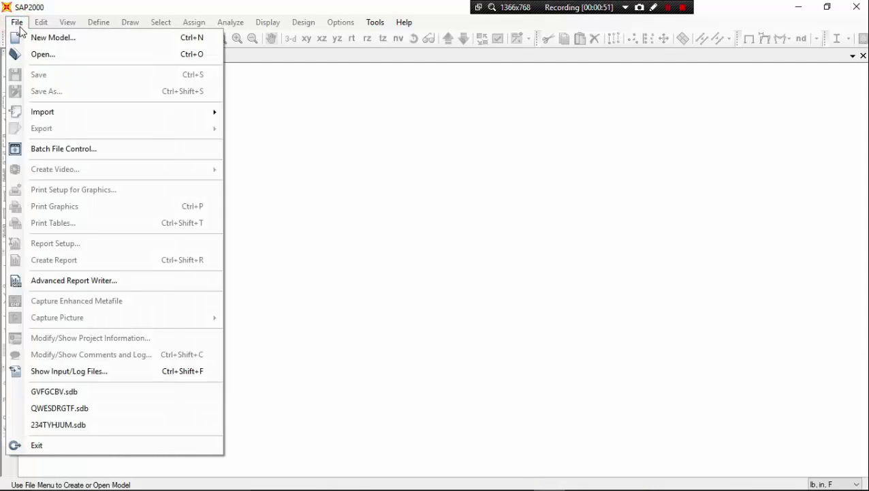
left_click(36, 38)
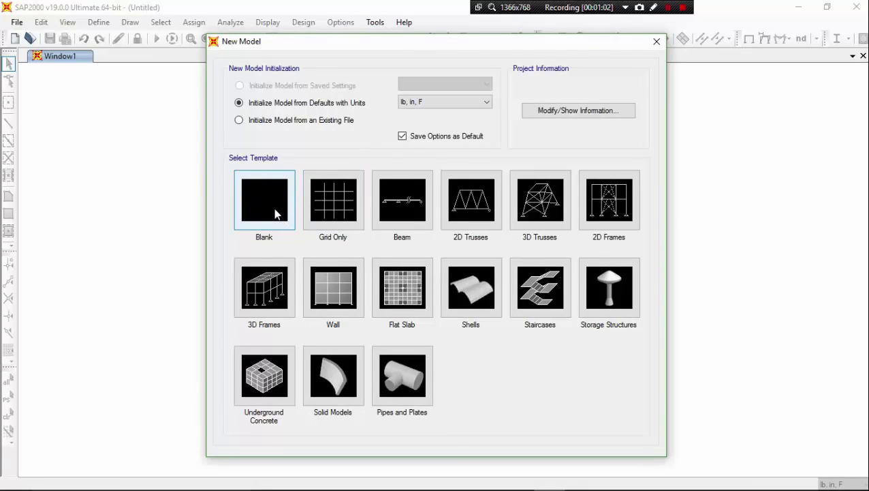
left_click(275, 207)
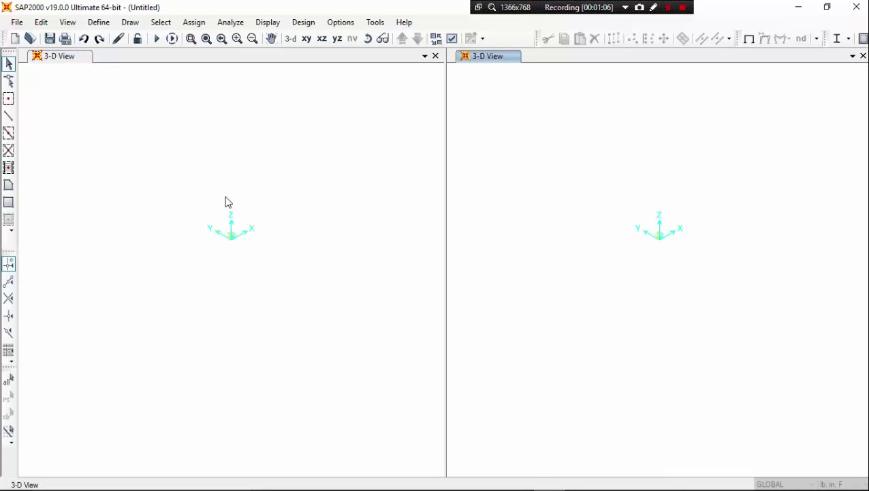
Step: Edit the GLOBAL grid system and add one grid line at ordinate 0 each for X, Y and Z
left_click(219, 130)
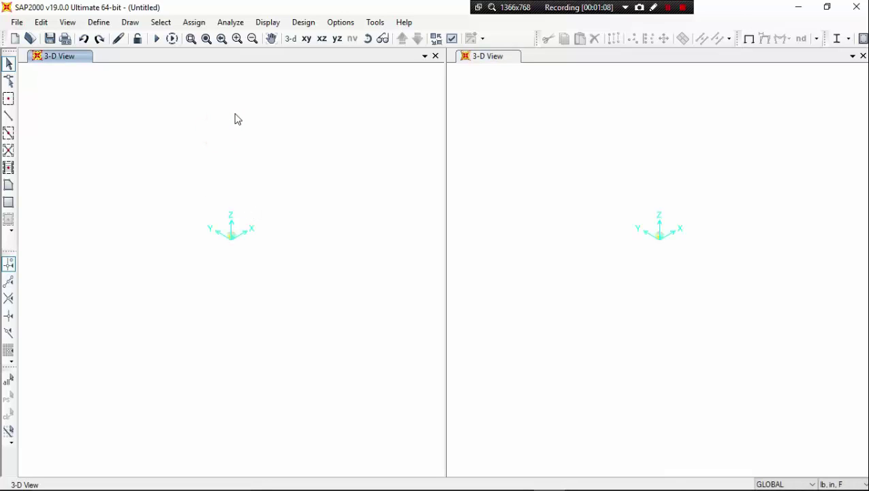
right_click(235, 118)
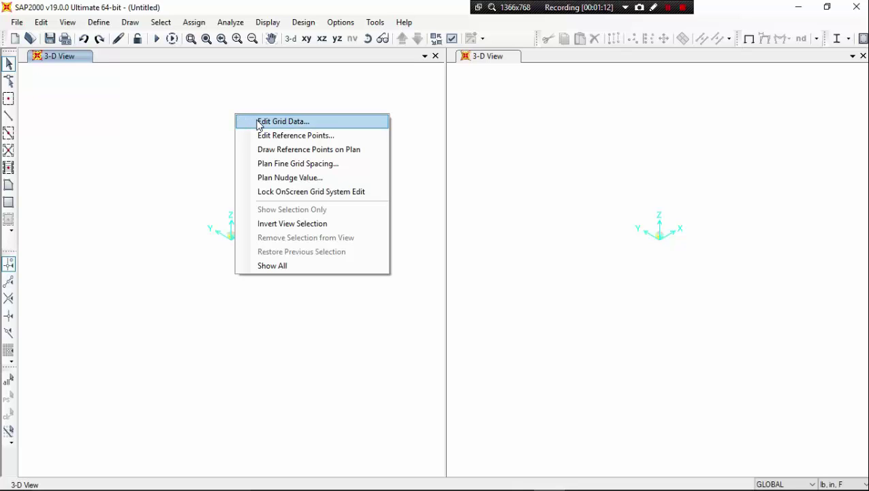
left_click(259, 123)
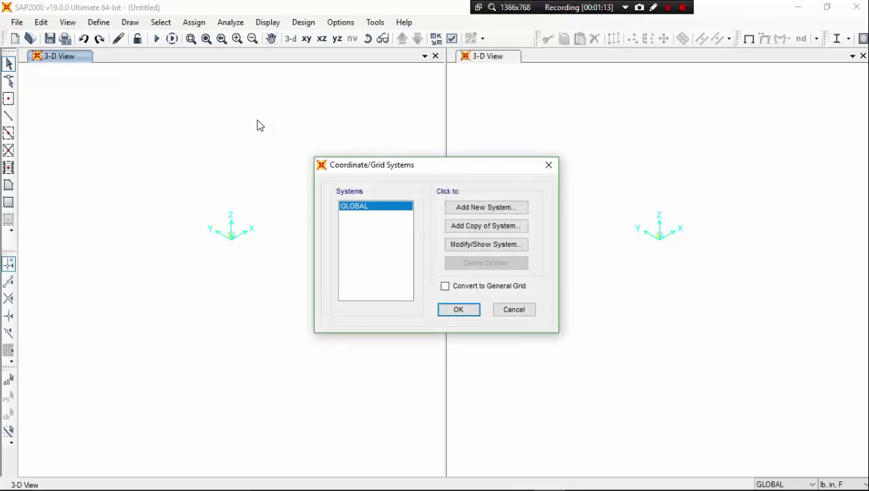
left_click(494, 246)
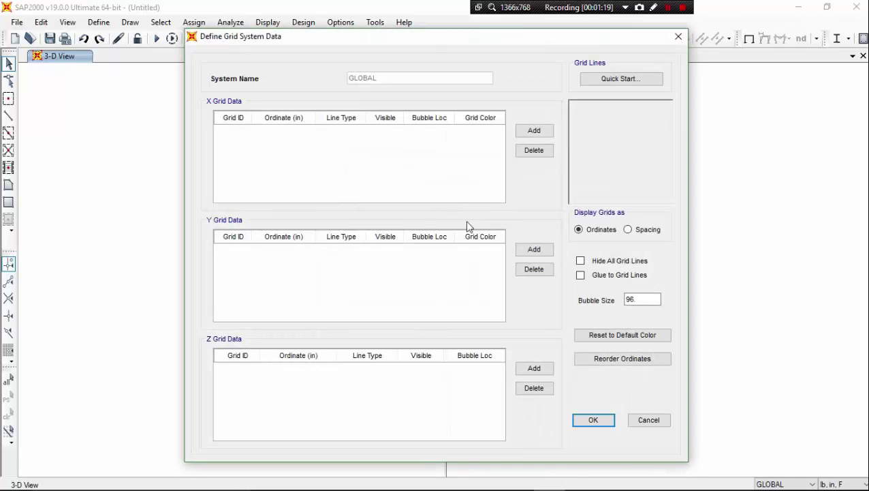
left_click(530, 133)
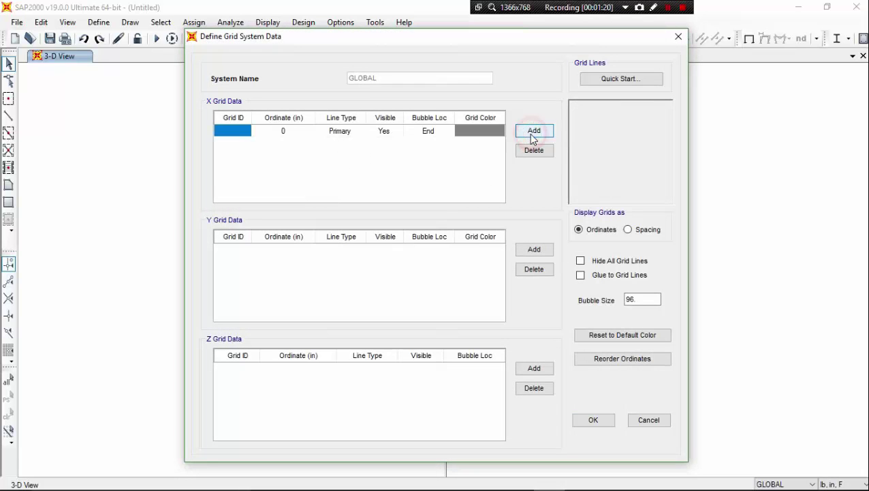
left_click(545, 249)
left_click(547, 368)
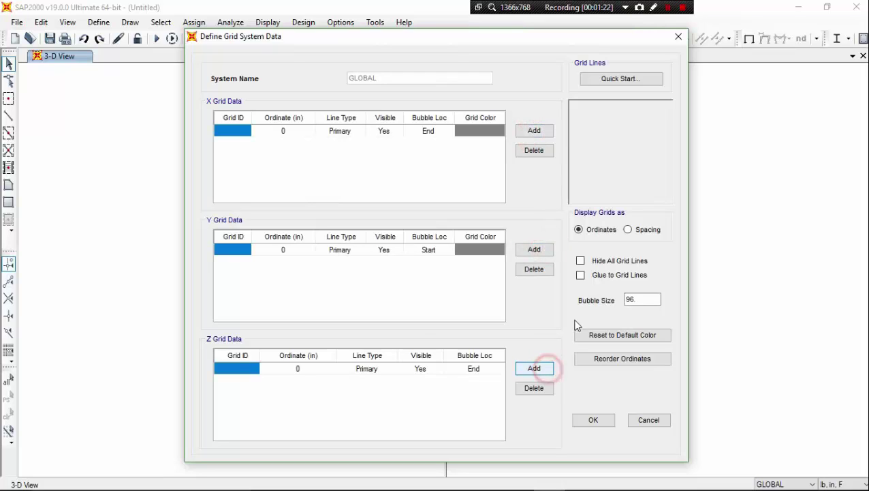
Step: Display grids as spacing, add a second X grid line with 18 in spacing from the first, and apply the grid
left_click(637, 230)
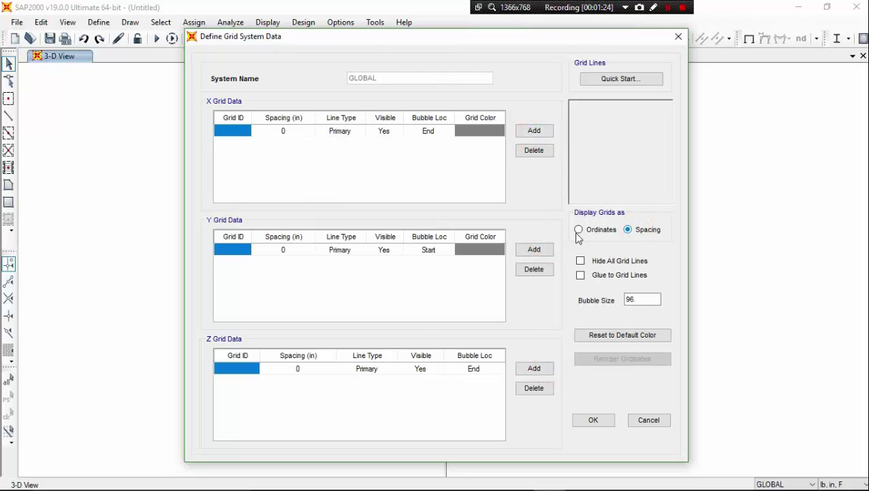
left_click(529, 133)
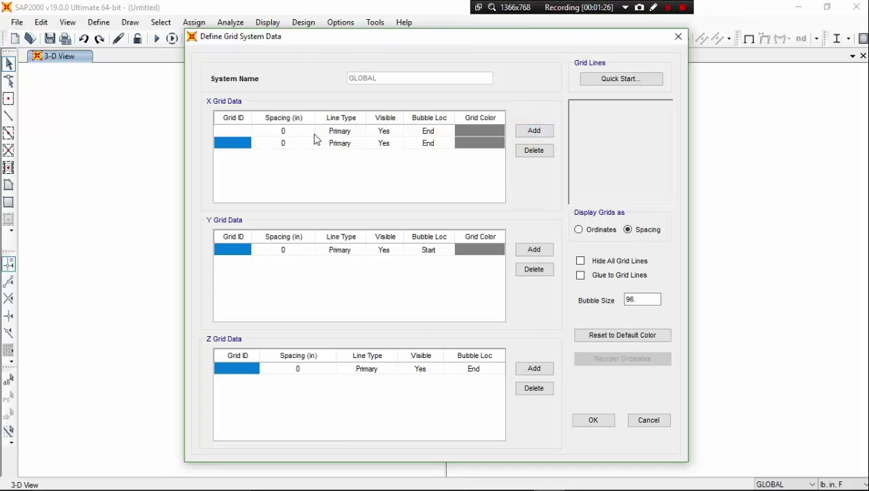
left_click(292, 132)
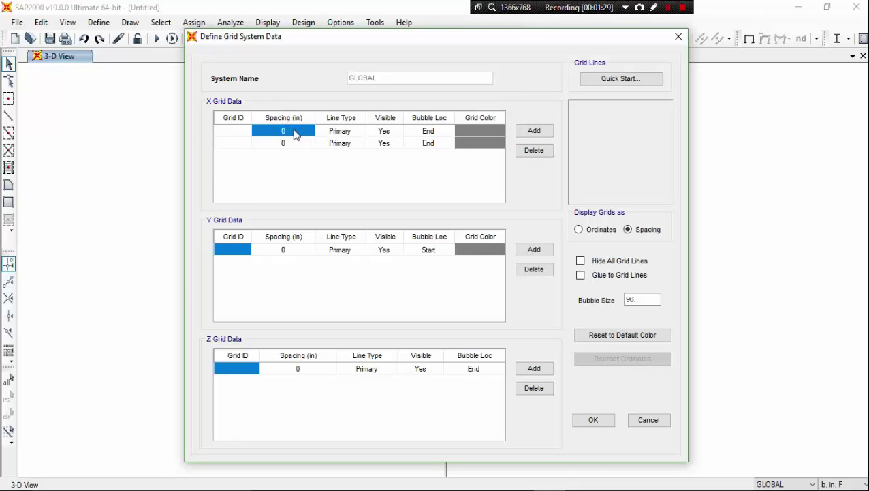
type("18")
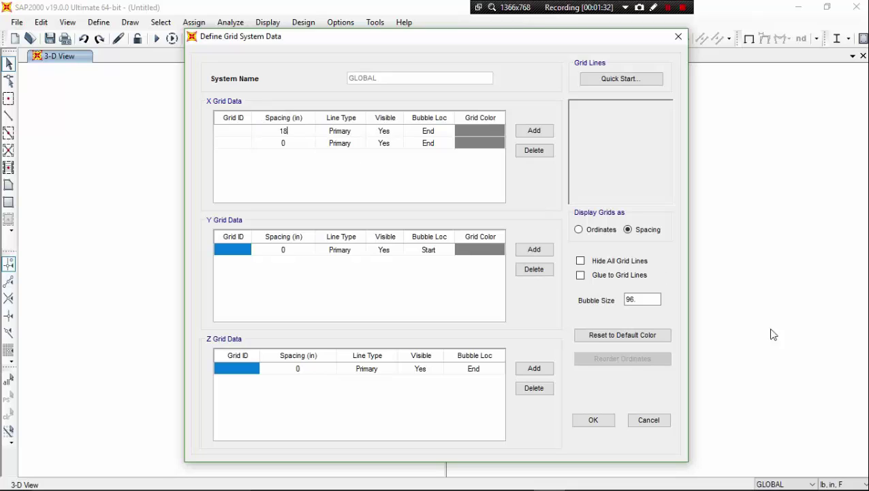
left_click(304, 143)
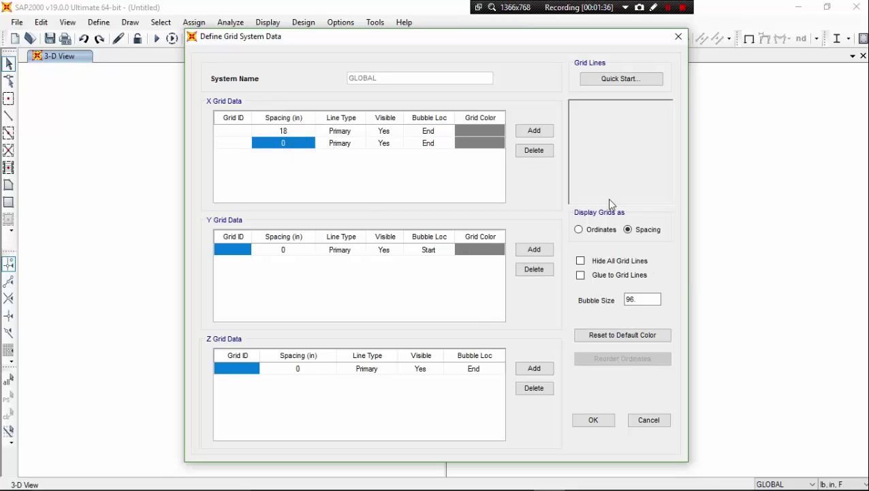
left_click(593, 421)
left_click(459, 310)
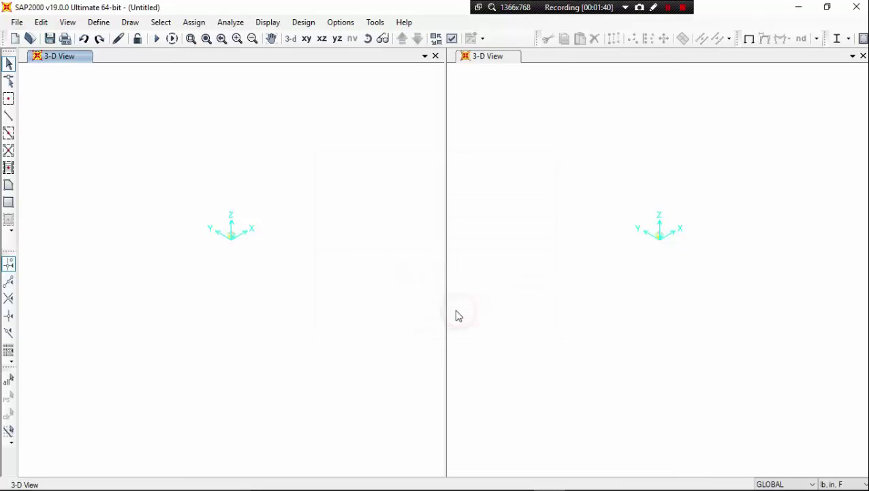
Step: Show the X-Z plane at Y=0 and draw special joints with zero offsets at both ends of the grid line
left_click(305, 130)
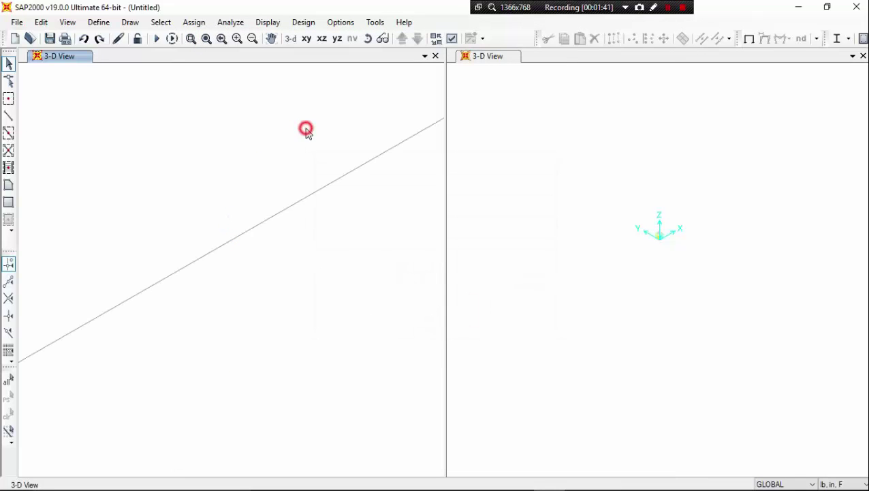
left_click(322, 38)
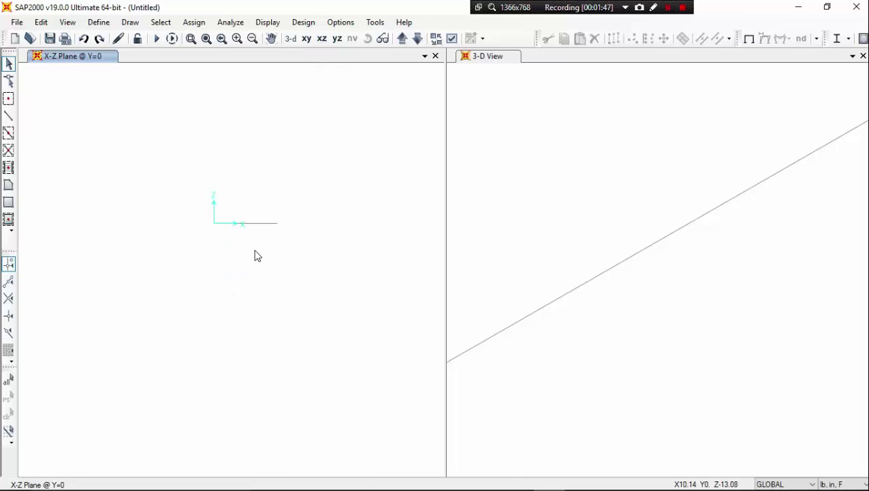
mouse_move(258, 256)
middle_mouse_down()
mouse_move(263, 263)
mouse_move(256, 264)
middle_mouse_up()
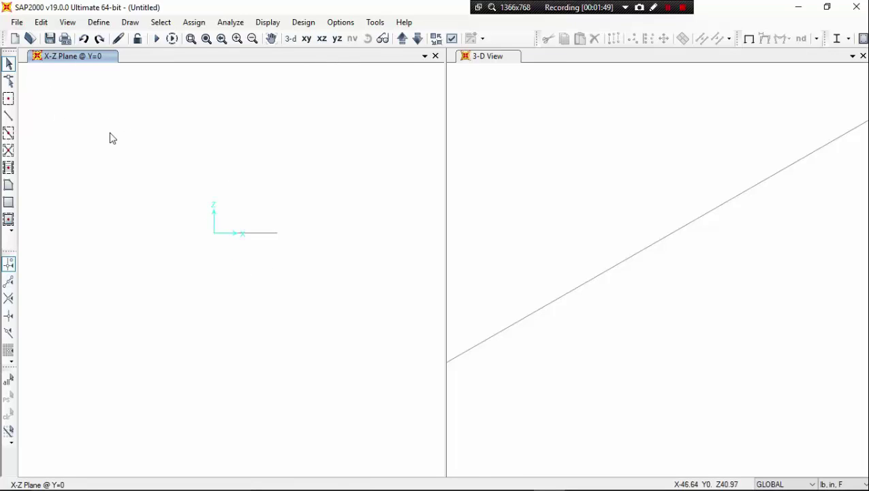
left_click(9, 100)
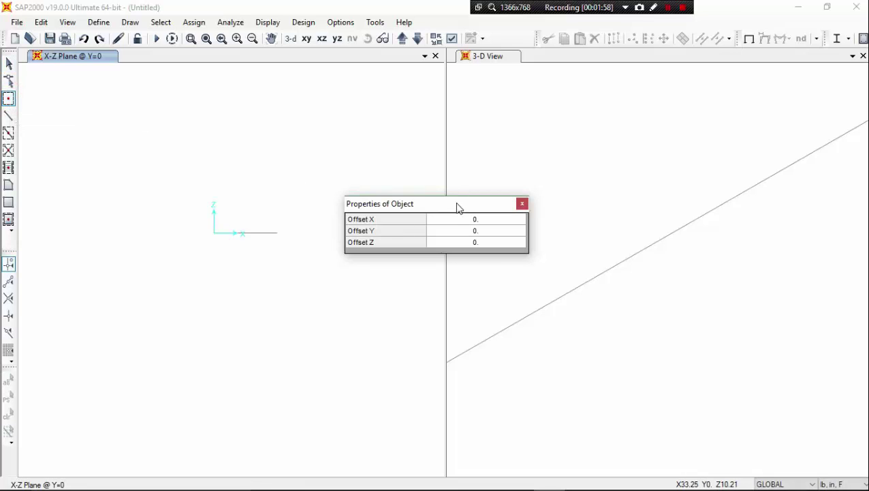
left_click_drag(457, 202, 572, 173)
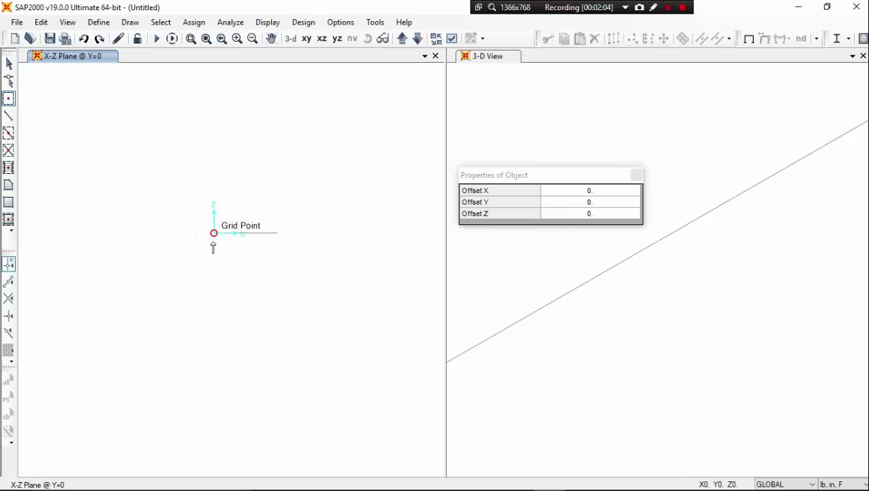
left_click(277, 234)
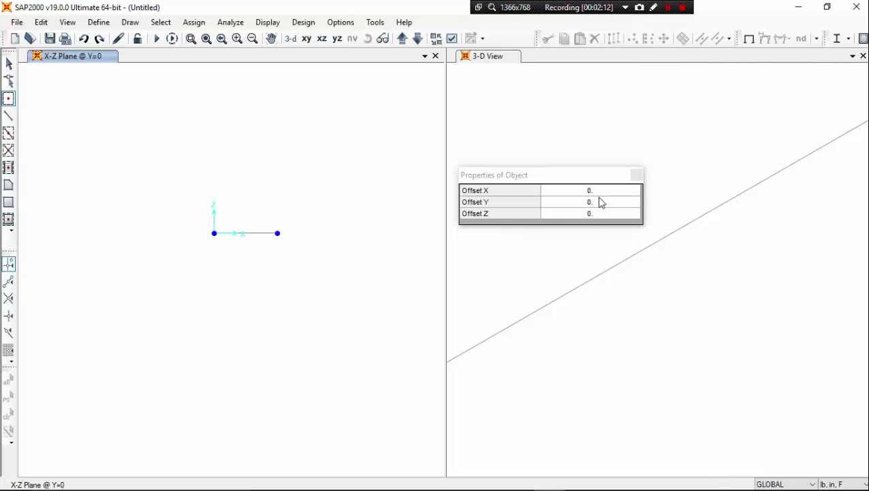
Step: Set the joint Z offset to 18 in and place joints above both ends of the grid line
left_click(594, 213)
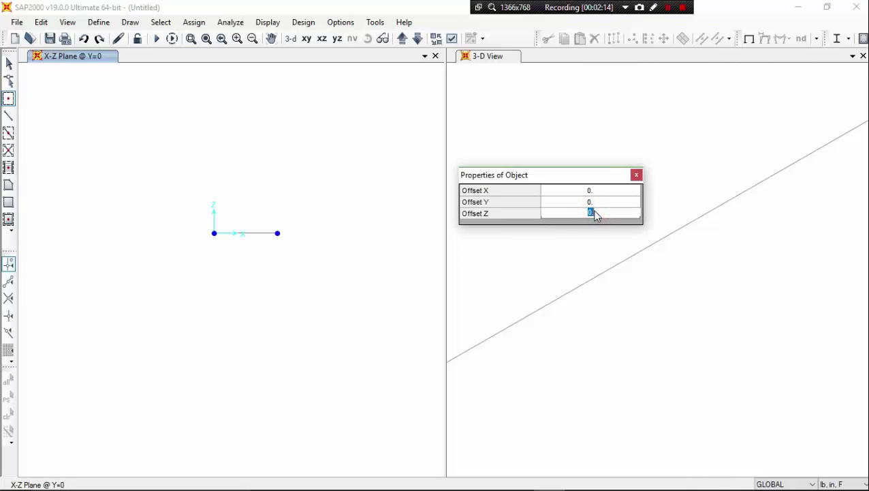
type("18")
left_click(279, 234)
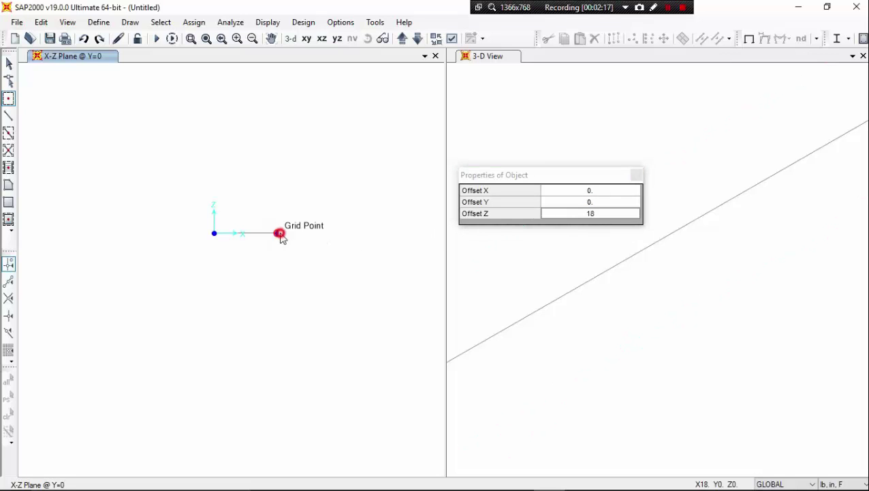
left_click(280, 233)
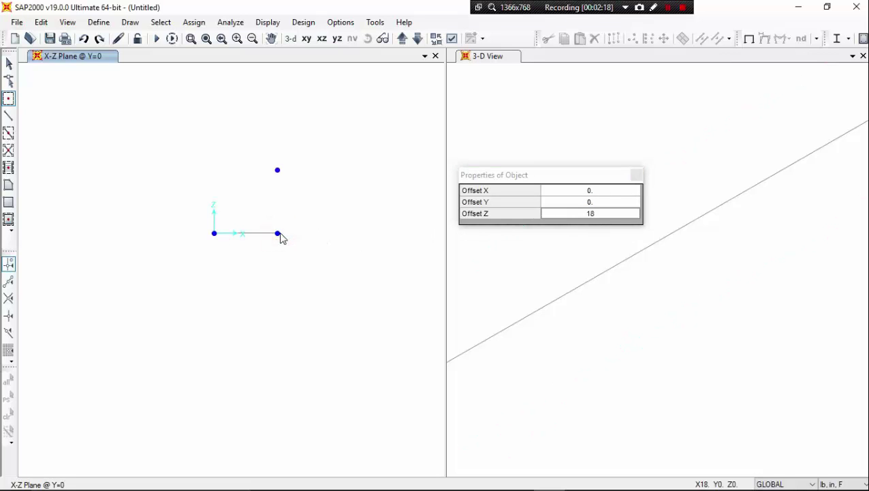
left_click(215, 234)
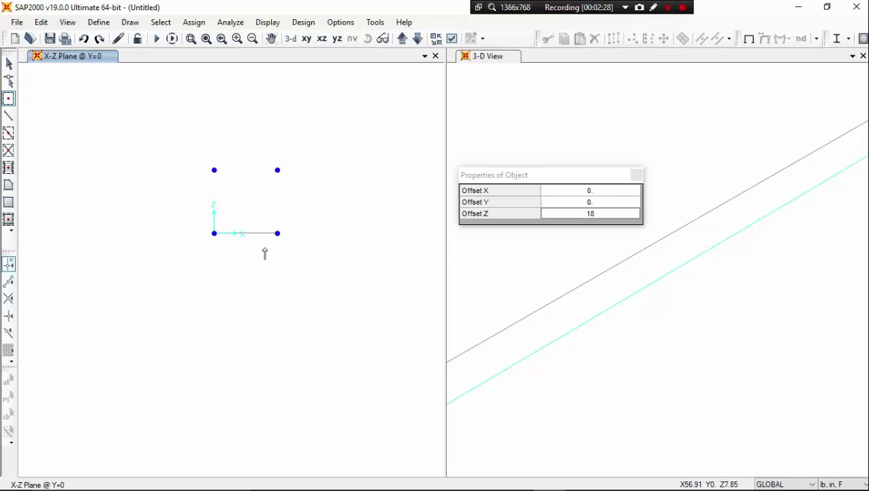
Step: Set the joint Z offset to -18 in and place joints below both ends of the grid line
left_click(569, 213)
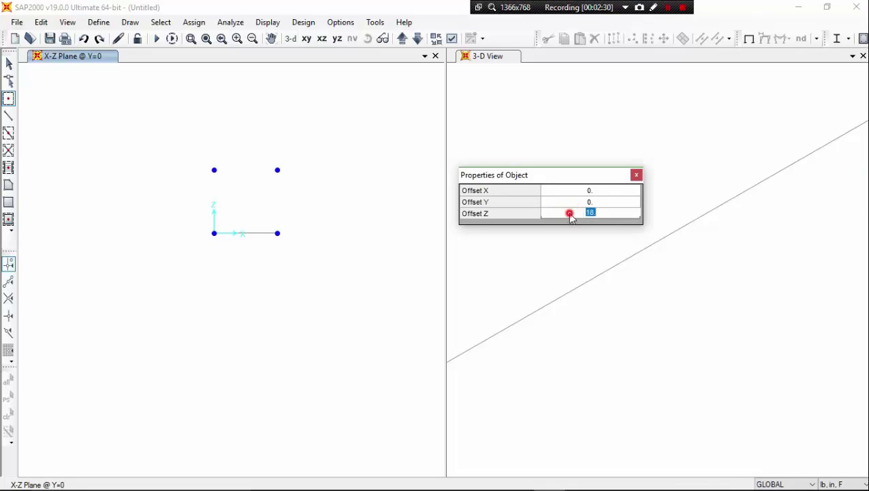
type("-")
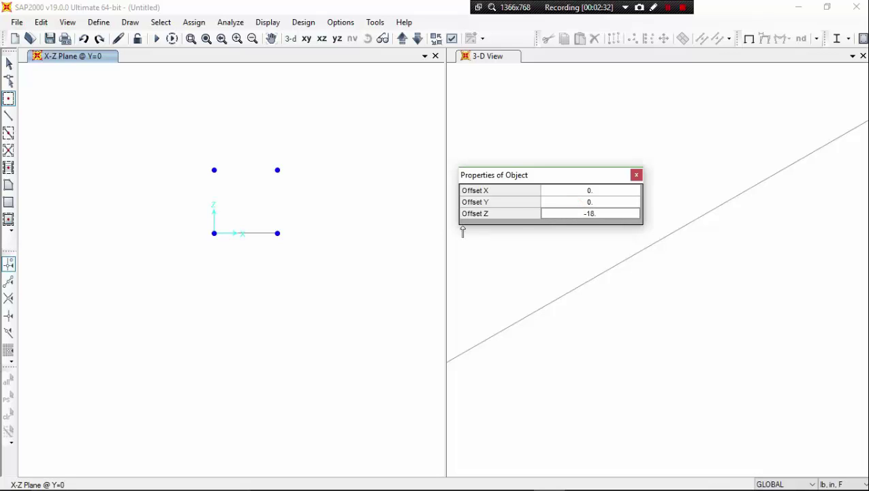
left_click(278, 234)
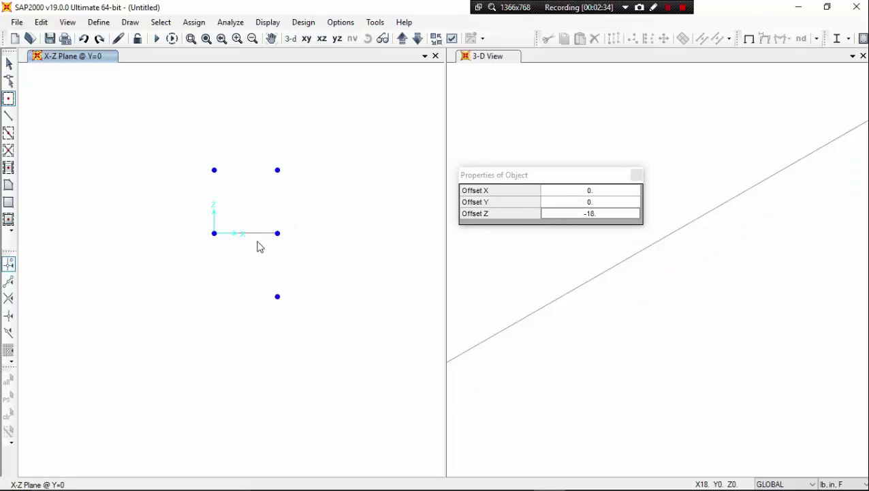
left_click(215, 234)
Step: Reset the joint Z offset to 0 and select the Y offset for editing
left_click(613, 217)
type("0")
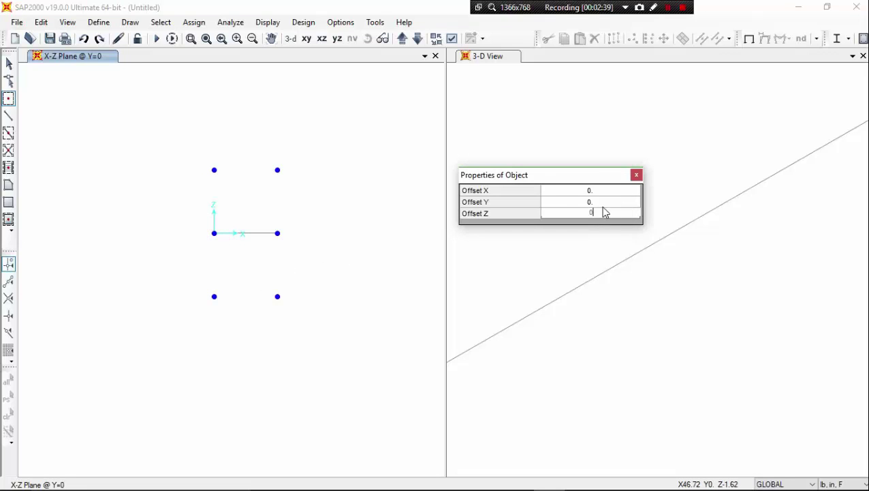
left_click(595, 202)
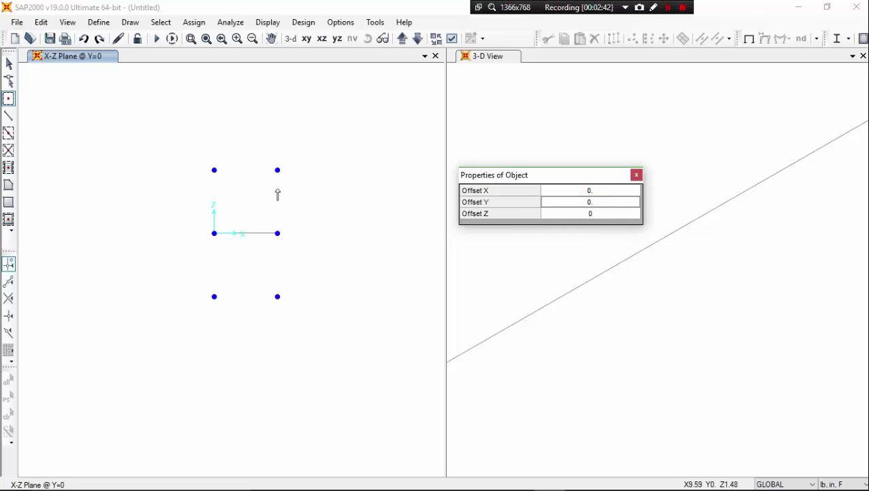
Step: Set the Y offset to 18 in and X offset to 3 in and place a joint from the grid line's far X end
left_click(602, 203)
type("18")
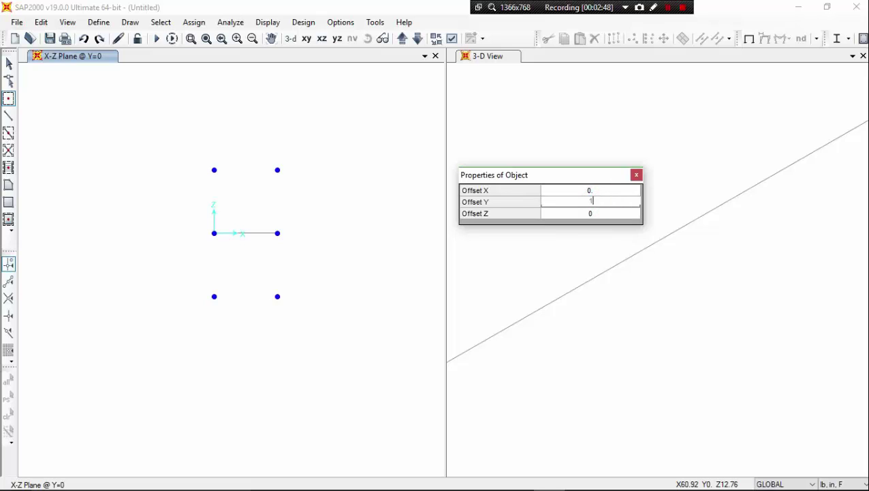
left_click(602, 192)
type("3")
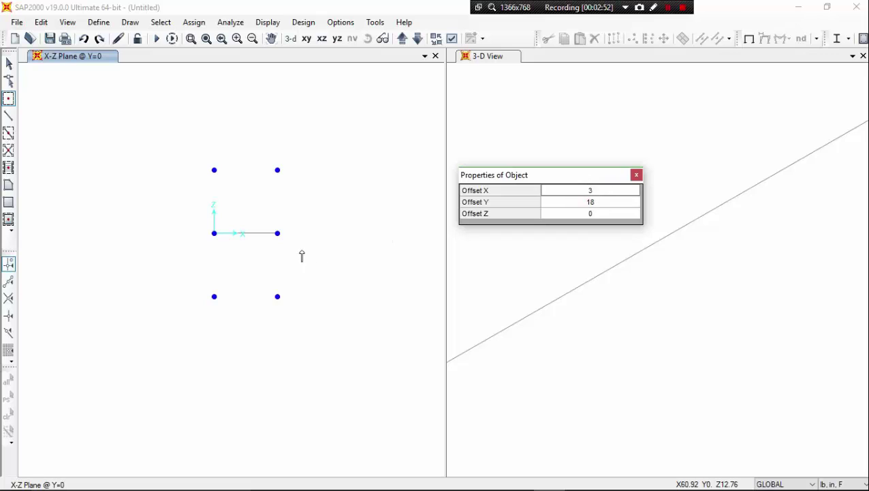
left_click(278, 234)
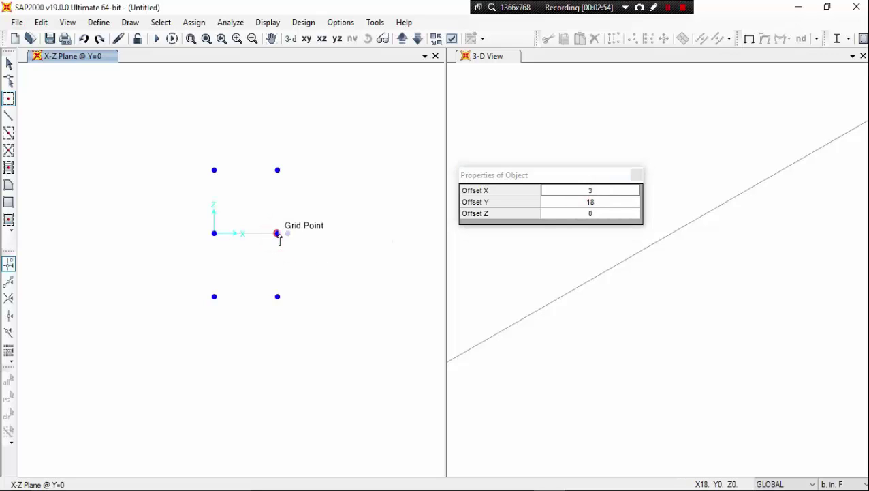
Step: Set the X offset to -3 in, keeping the 18 in Y offset, and place a joint from the grid line's origin end
left_click(606, 203)
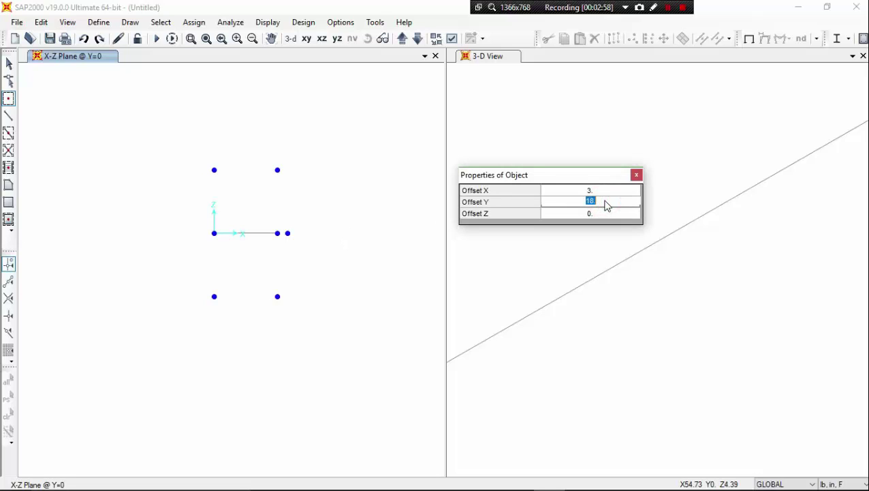
left_click(606, 203)
left_click(579, 191)
left_click(579, 191)
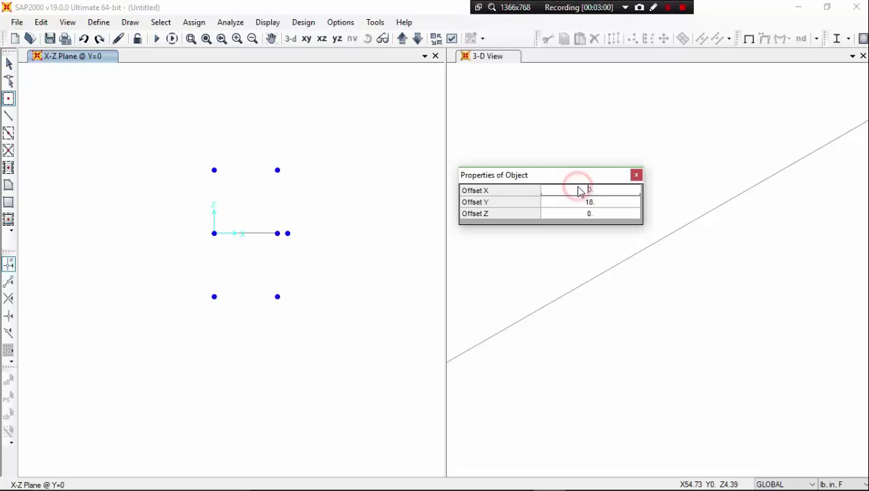
key("Return")
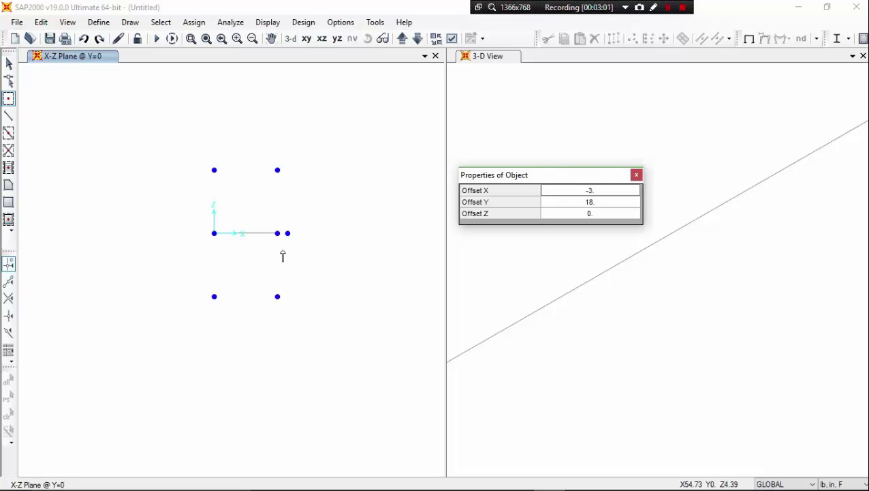
left_click(214, 235)
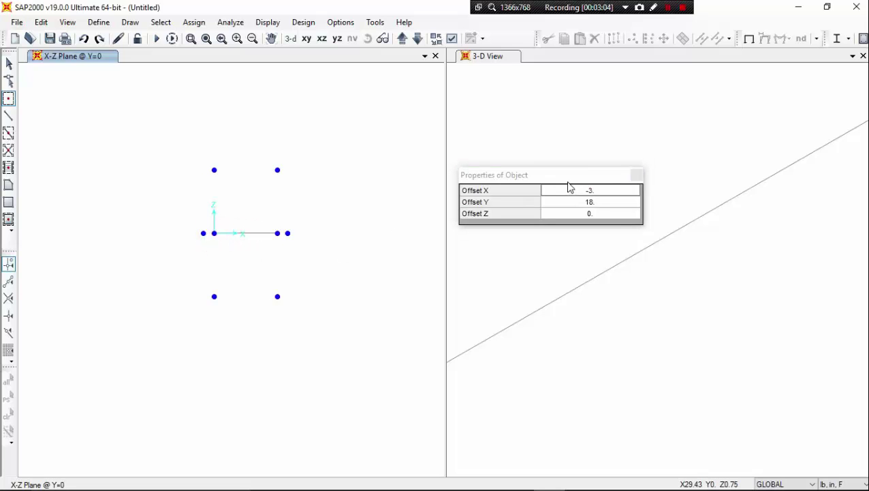
Step: Restore the default 3D view in the 3-D window to check the placed joints, and close the object properties window
left_click_drag(569, 175, 408, 233)
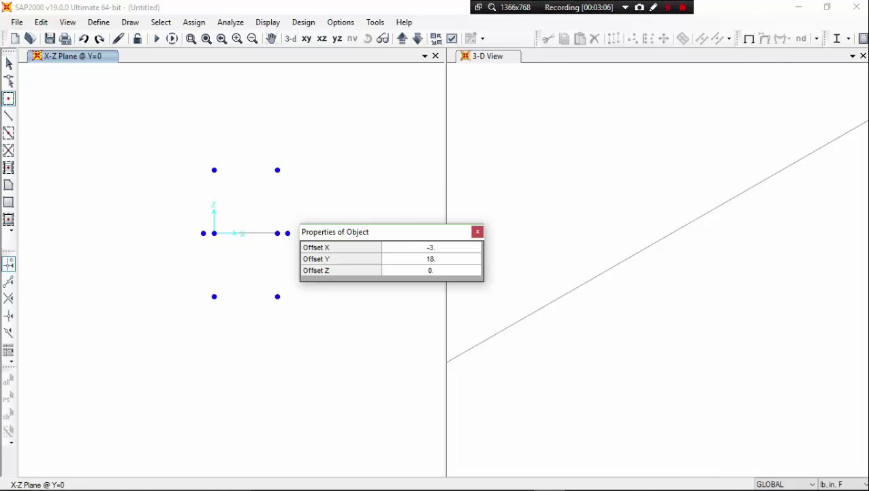
left_click(770, 54)
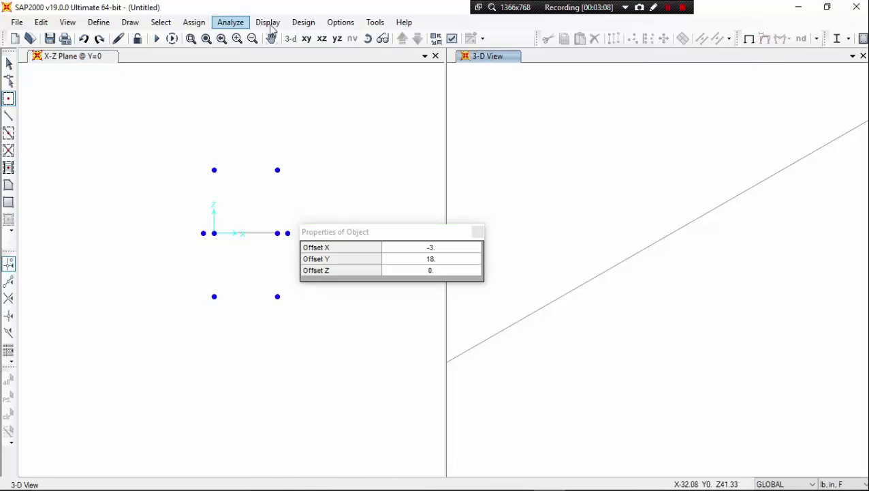
left_click(291, 38)
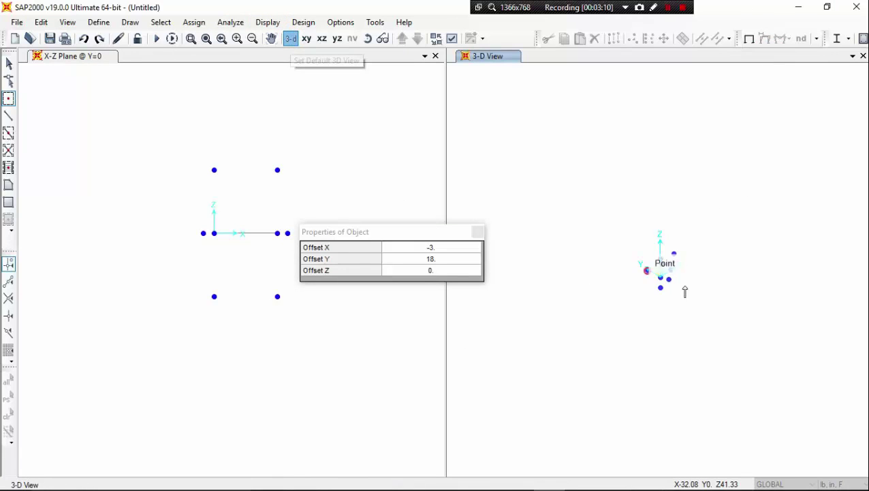
scroll(685, 291, "up", 3)
scroll(610, 264, "down", 3)
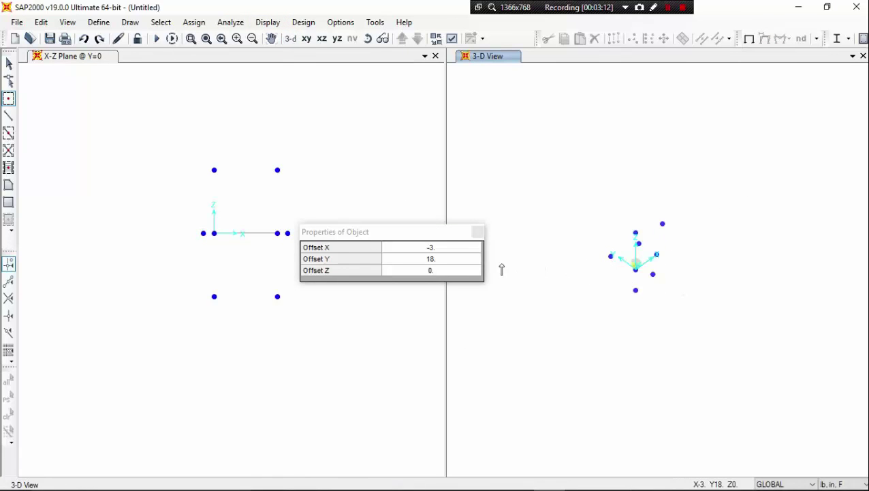
left_click(478, 233)
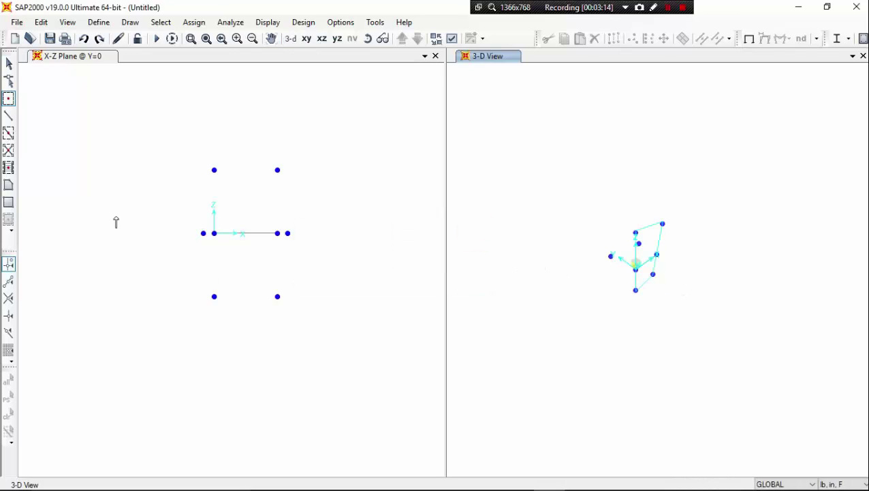
left_click(289, 39)
Step: Start adding a new frame section property of type Steel
left_click(102, 23)
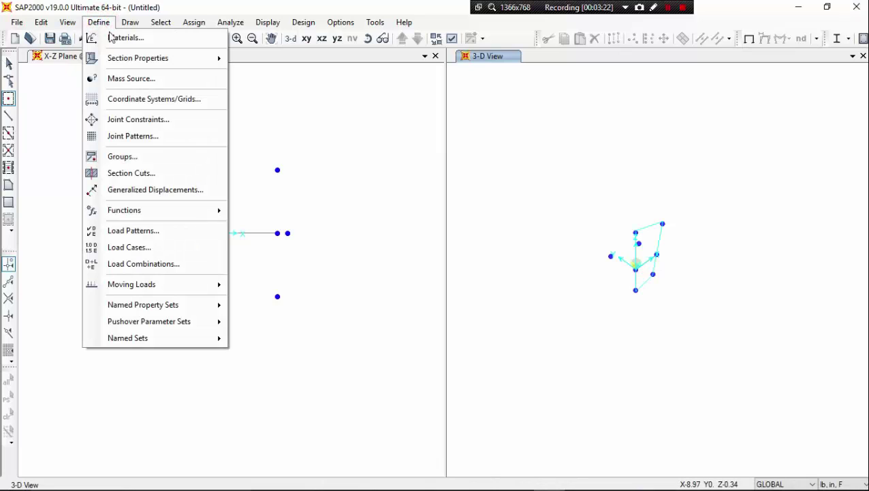
mouse_move(138, 60)
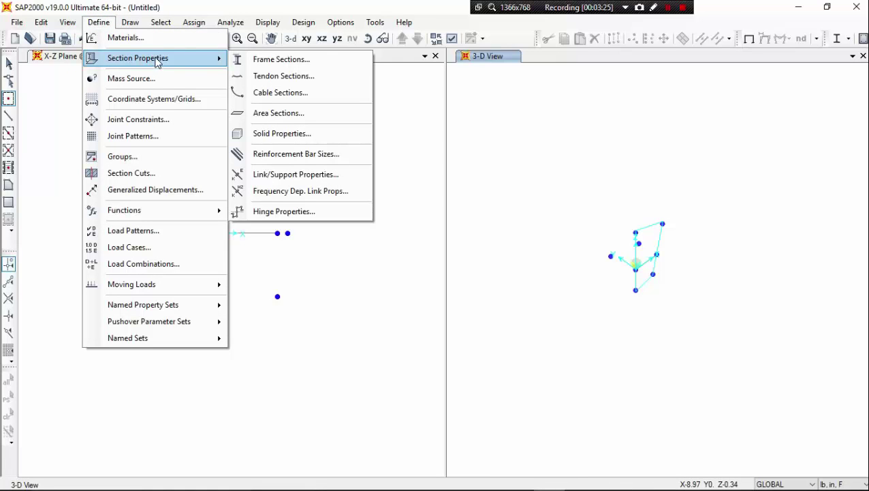
left_click(260, 60)
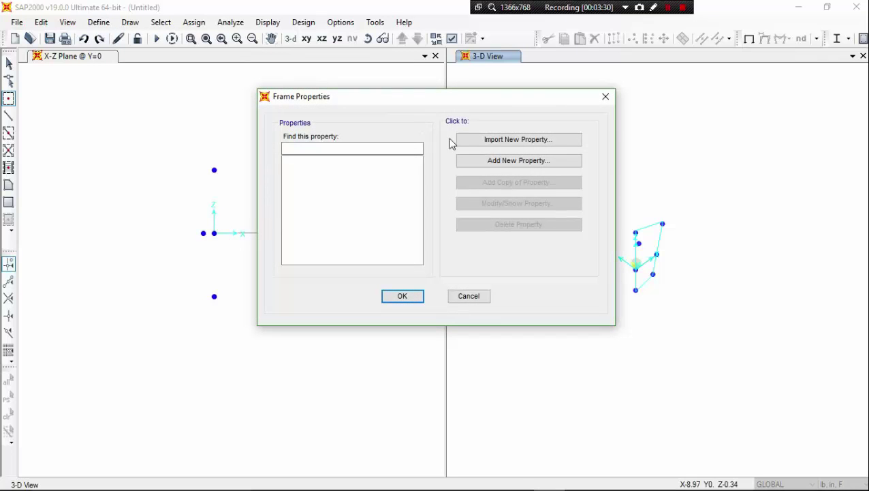
left_click(497, 162)
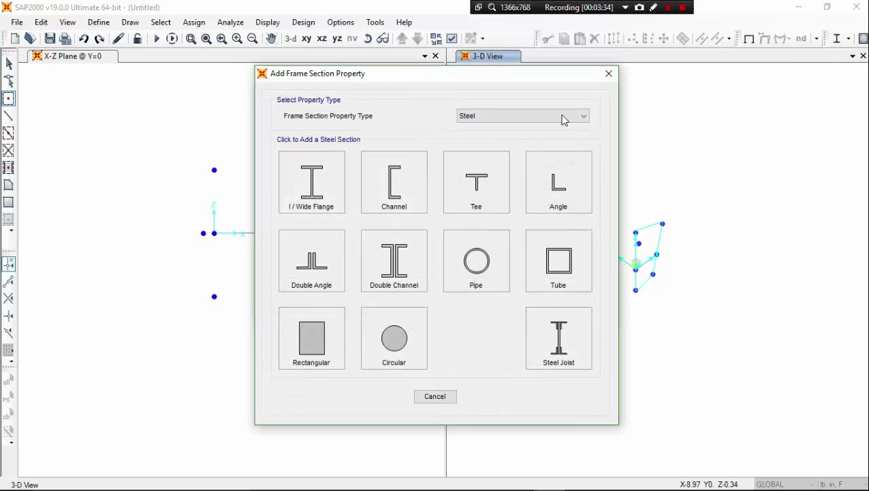
left_click_drag(566, 78, 495, 98)
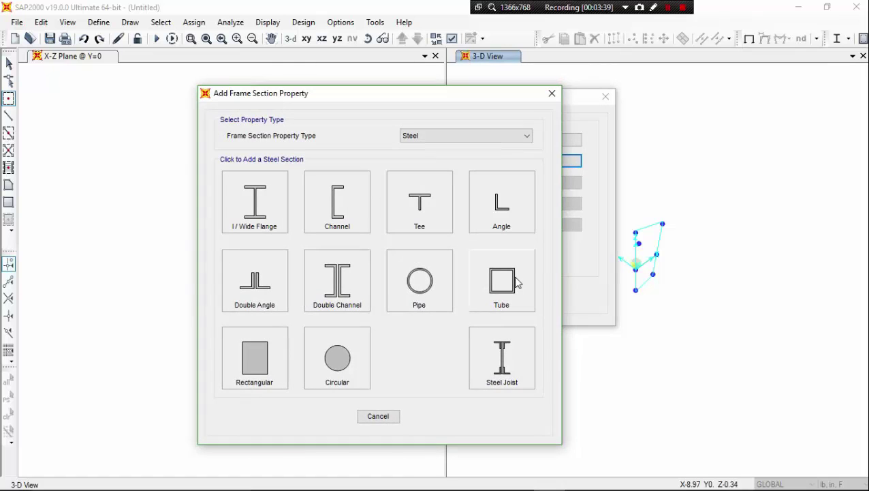
Step: Switch to the chair model in SketchUp, examine the tube sections' dimensions and wall thickness, and return to SAP2000
mouse_move(395, 485)
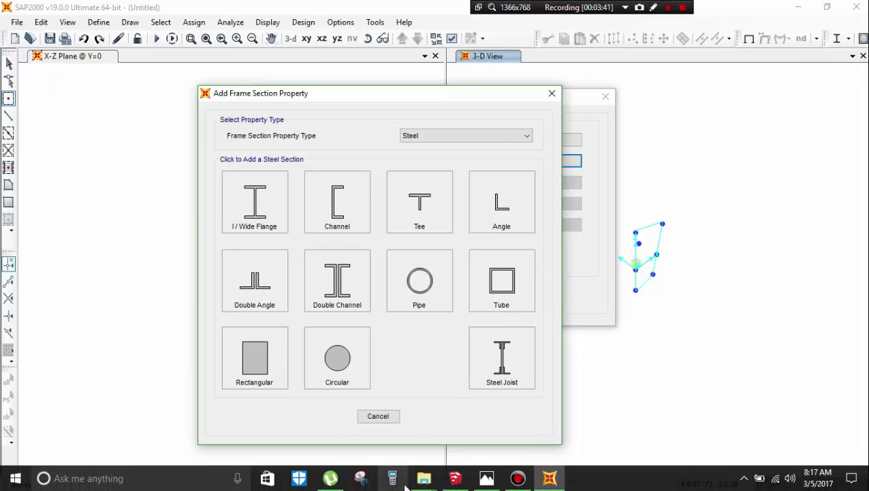
left_click(456, 479)
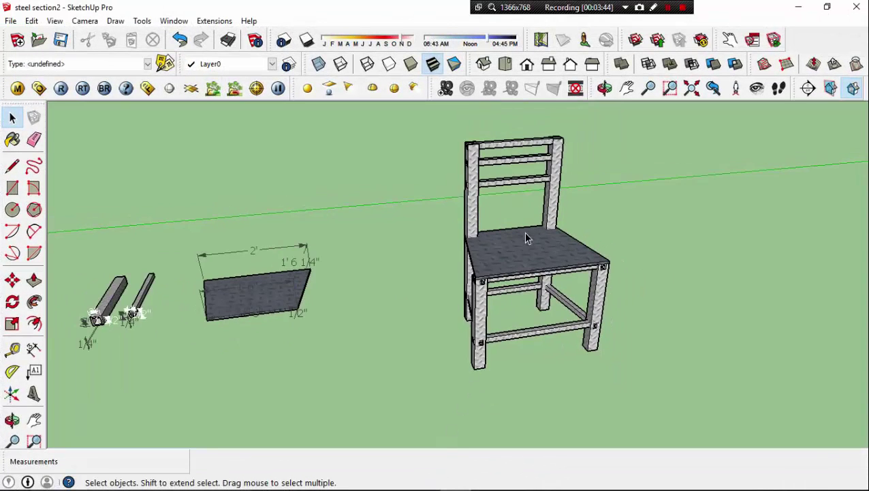
scroll(232, 300, "up", 8)
mouse_move(189, 291)
middle_mouse_down()
mouse_move(157, 302)
mouse_move(233, 197)
mouse_move(192, 289)
middle_mouse_up()
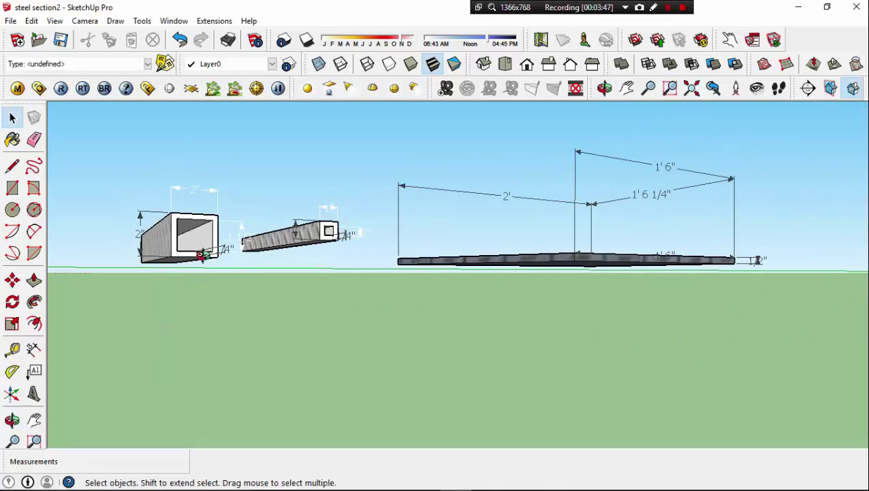
middle_click_drag(202, 255, 205, 245)
scroll(180, 252, "up", 3)
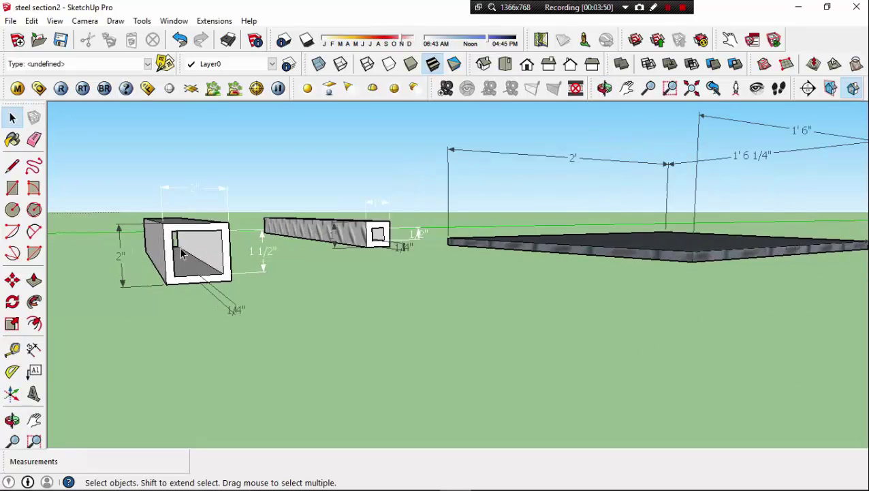
scroll(206, 269, "down", 3)
middle_click_drag(212, 269, 399, 309)
mouse_move(412, 488)
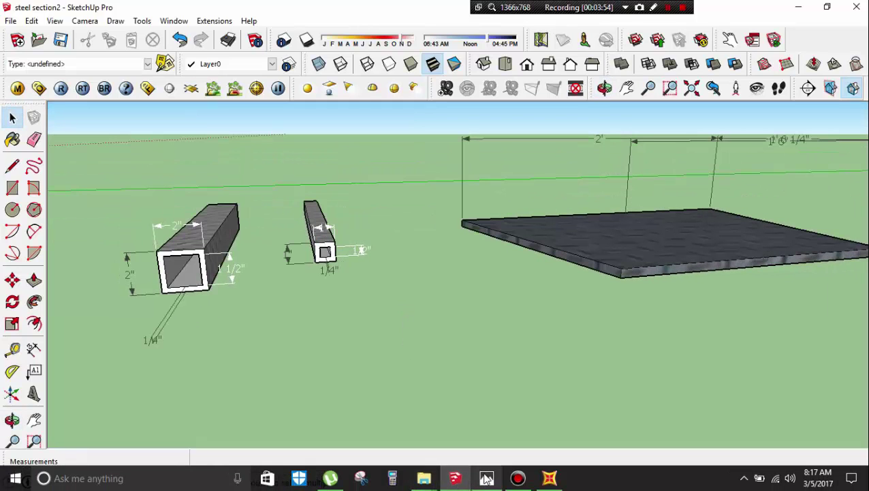
left_click(549, 477)
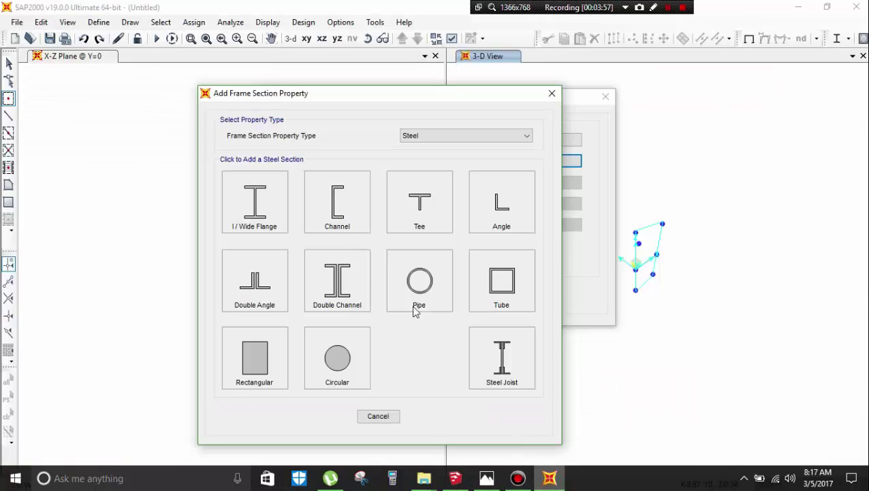
Step: Define a steel tube section named c1 with outside depth 2 in and outside width 2 in
left_click(486, 269)
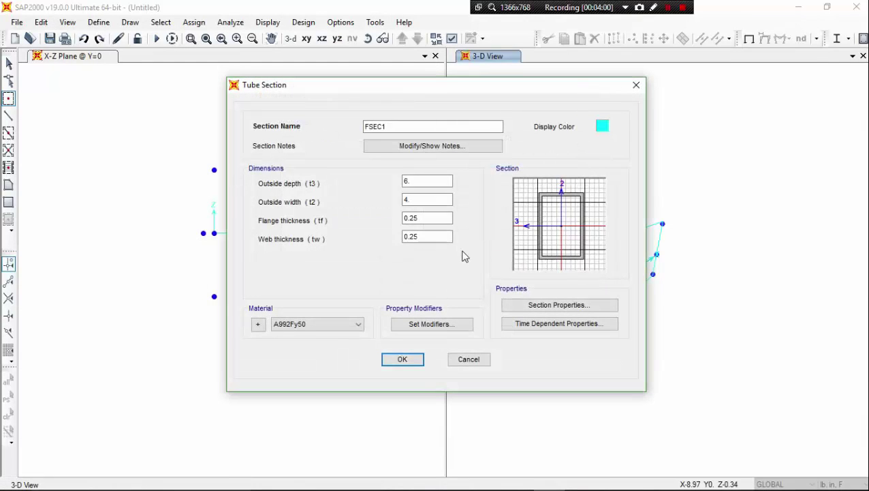
double_click(387, 125)
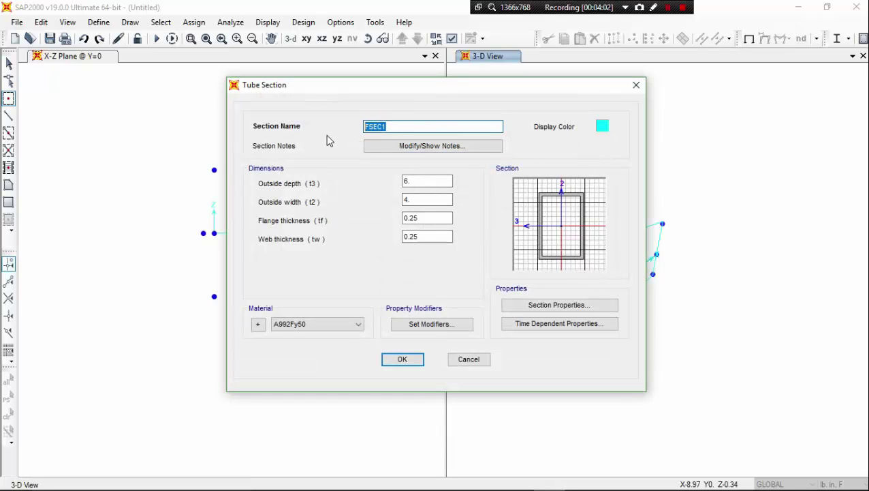
type("c1")
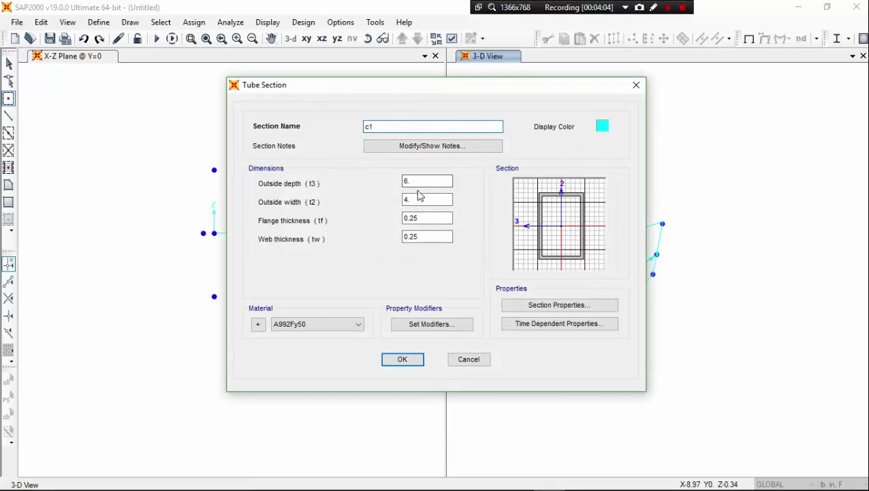
double_click(413, 180)
type("2")
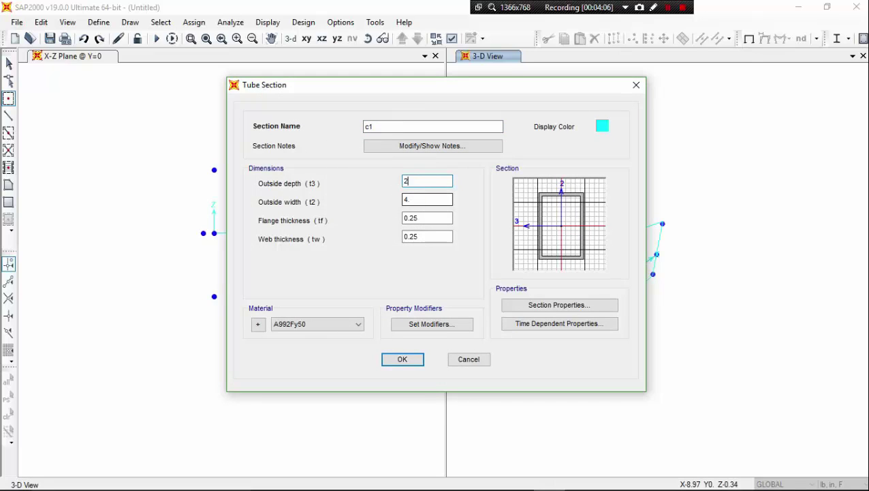
key("Tab")
type("2")
key("Tab")
left_click(421, 217)
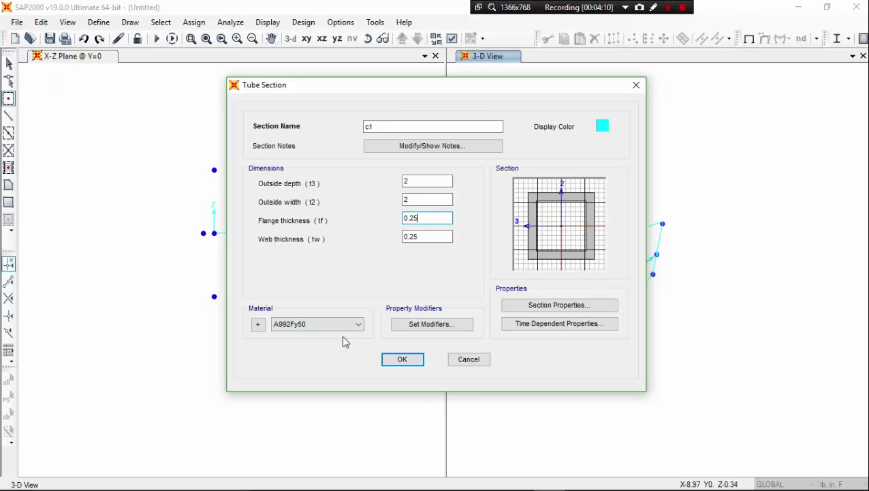
left_click(403, 359)
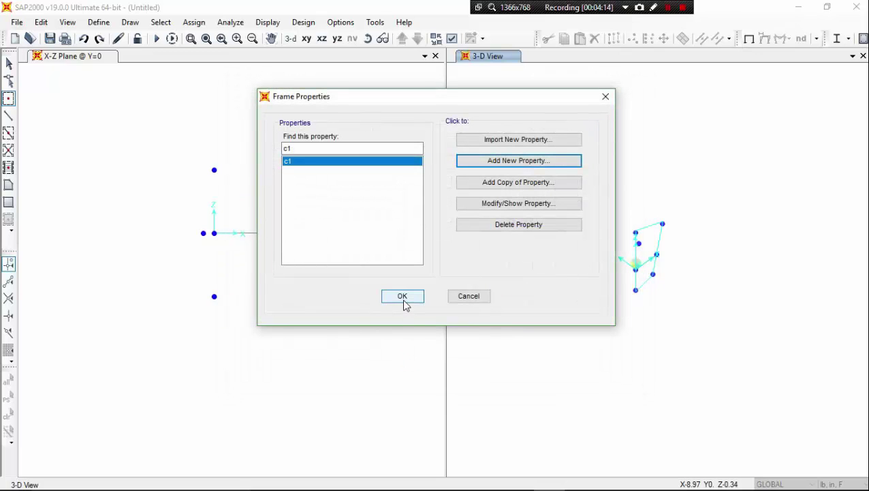
left_click(403, 297)
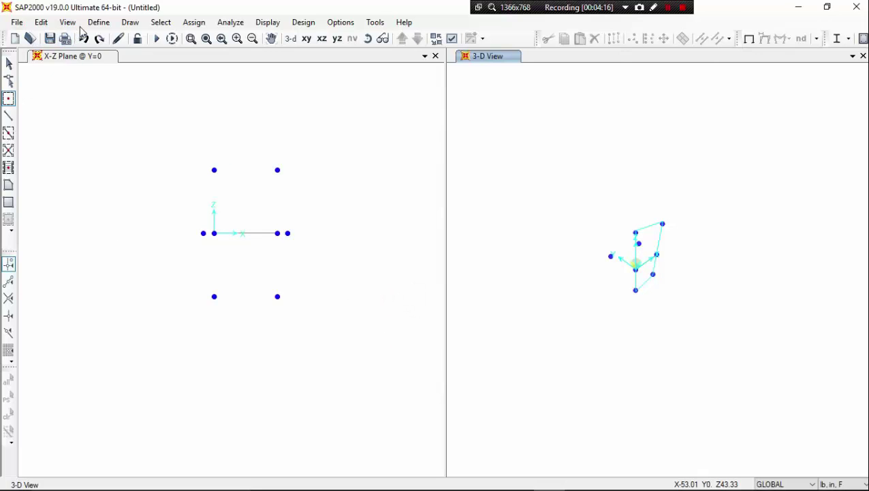
Step: Open the properties of the A992Fy50 steel material and display them in lb, ft, F units to examine its weight per unit volume
left_click(96, 22)
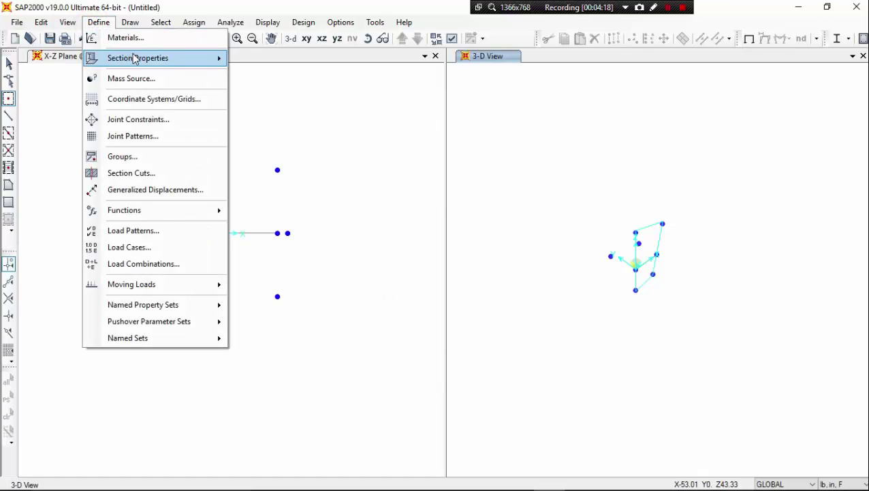
left_click(146, 43)
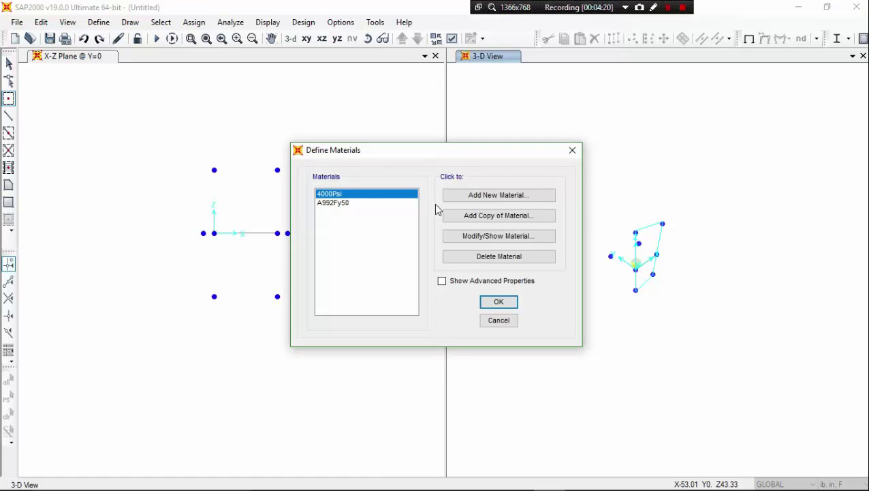
left_click(364, 203)
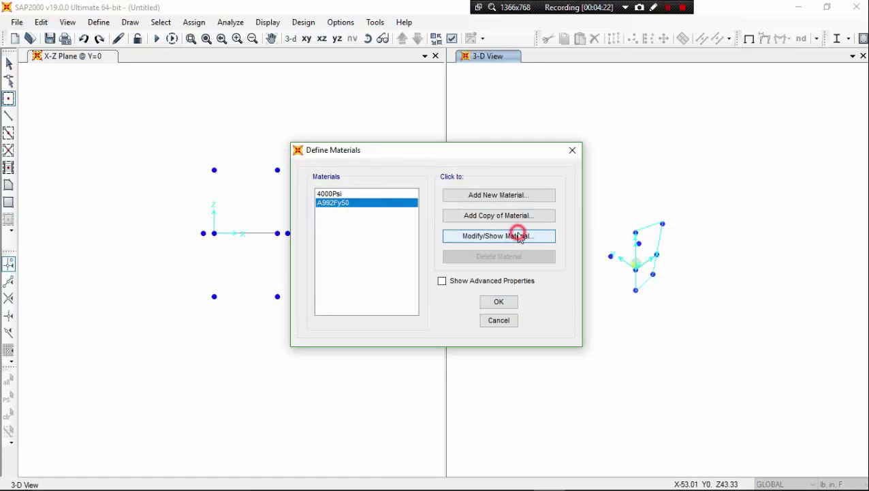
left_click(521, 237)
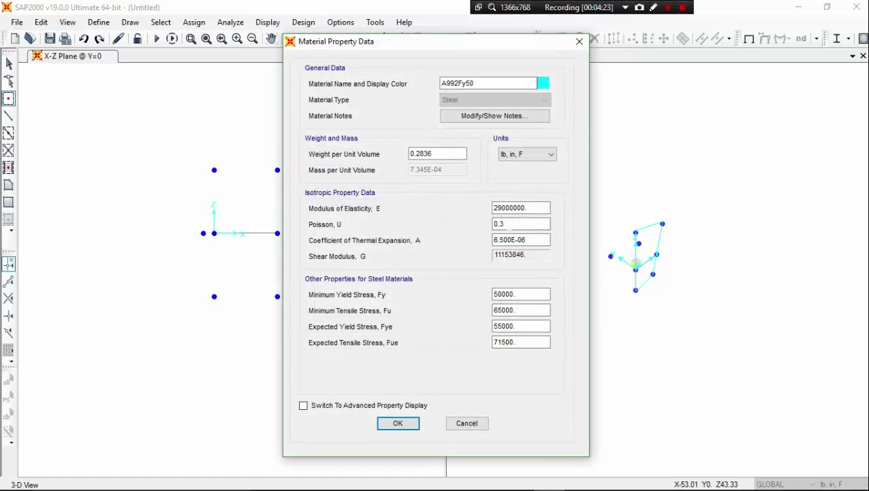
left_click(529, 156)
left_click(531, 176)
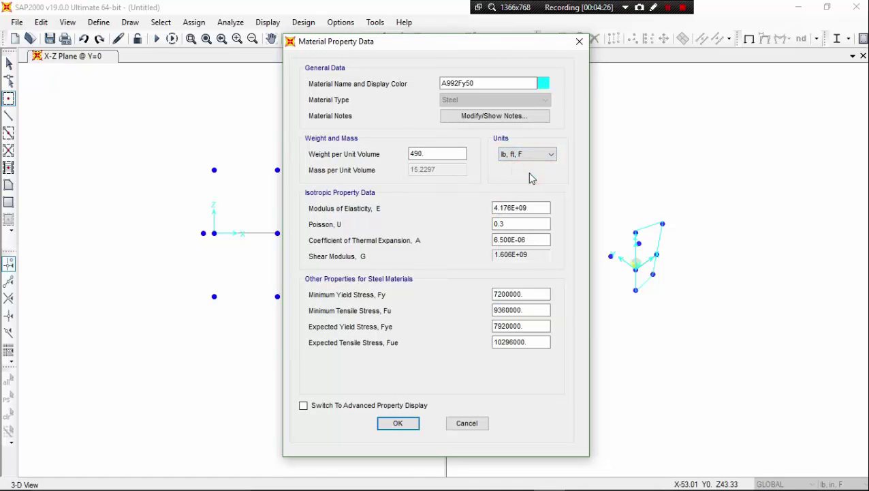
Step: Return the A992Fy50 property display to lb, in, F units, review the minimum yield and tensile stresses, and close the material definitions
left_click(438, 154)
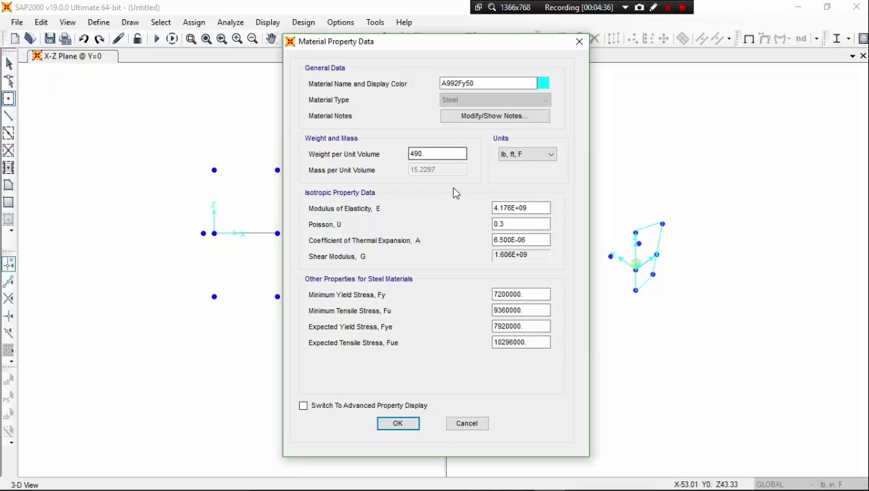
left_click(550, 154)
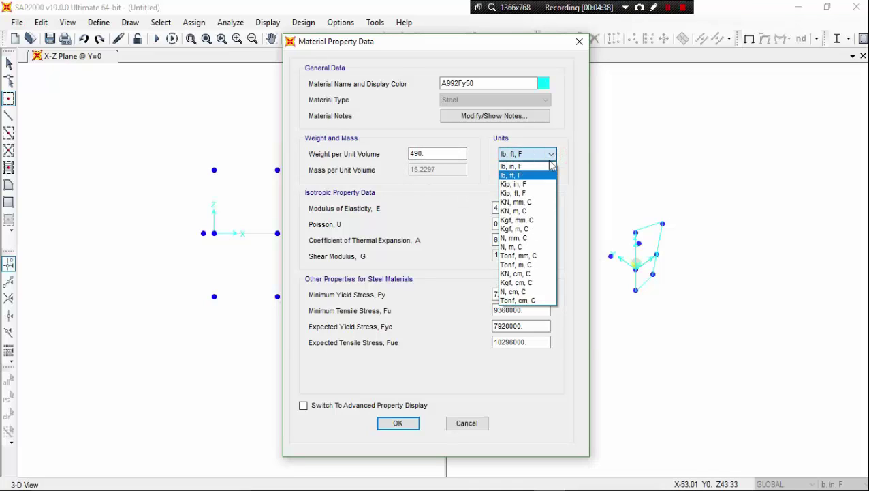
left_click(549, 166)
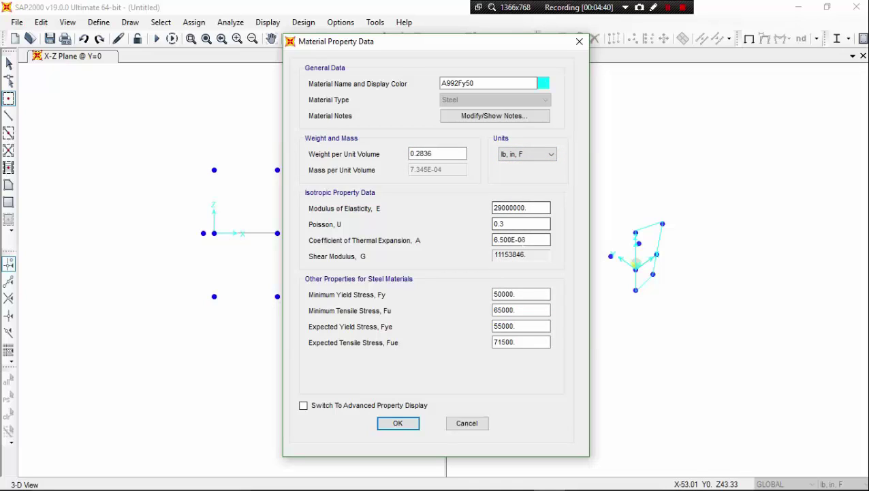
left_click(521, 293)
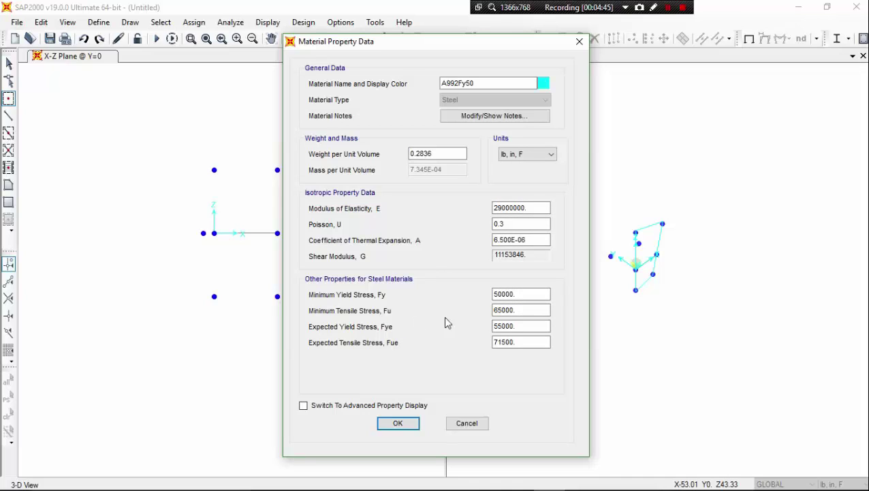
left_click(526, 310)
left_click(398, 423)
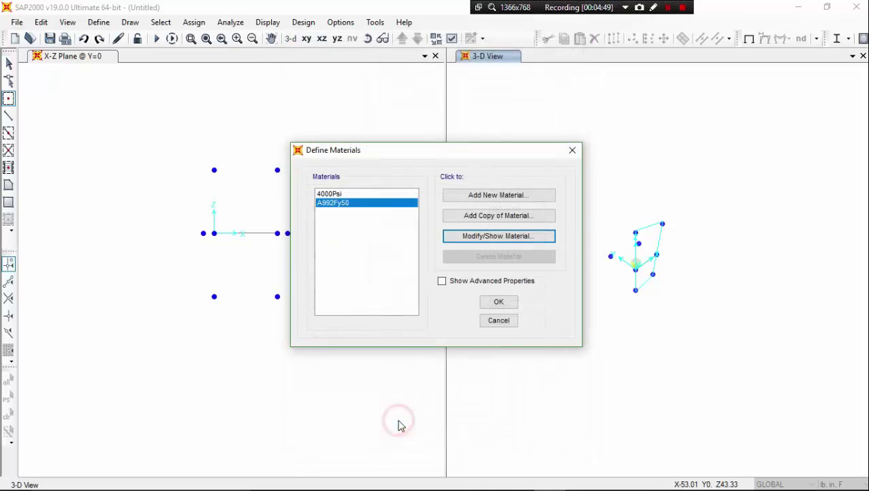
left_click(499, 302)
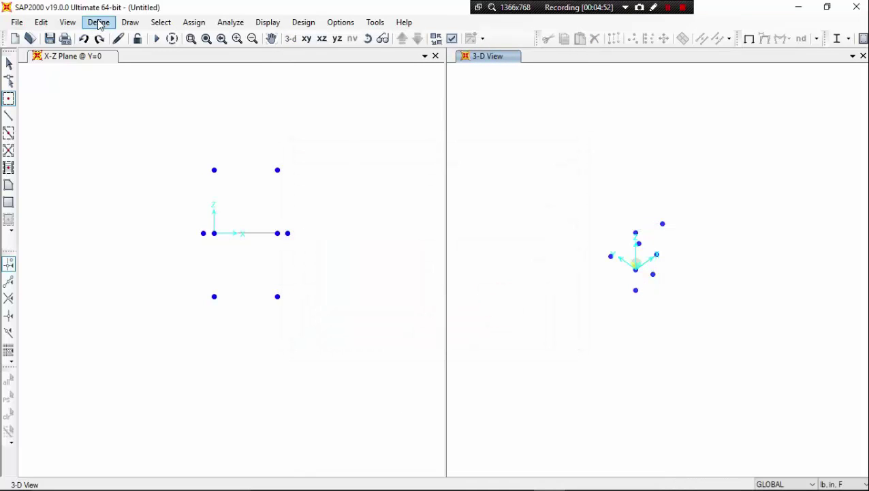
Step: Add a new steel tube frame section property and name it B1
left_click(98, 22)
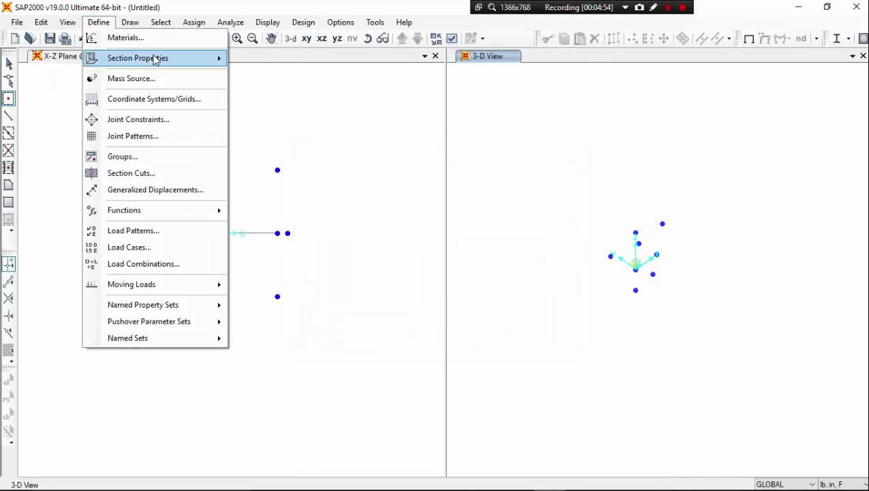
mouse_move(156, 60)
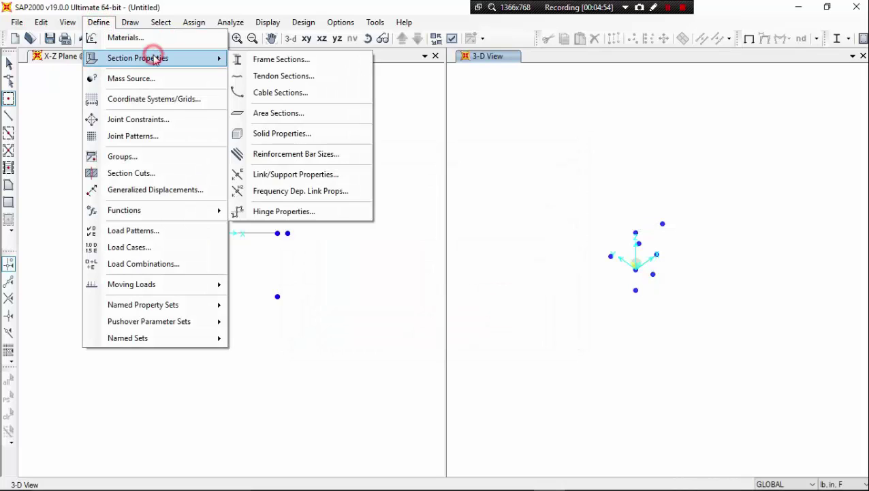
left_click(294, 61)
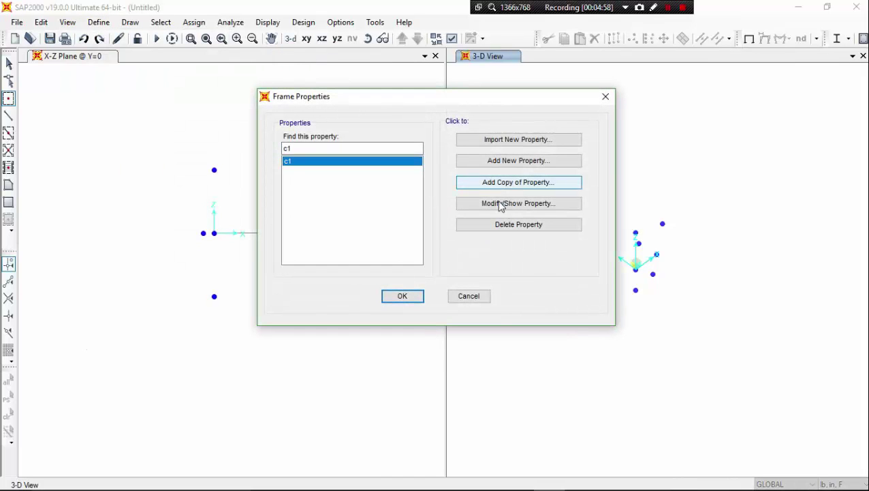
left_click(516, 166)
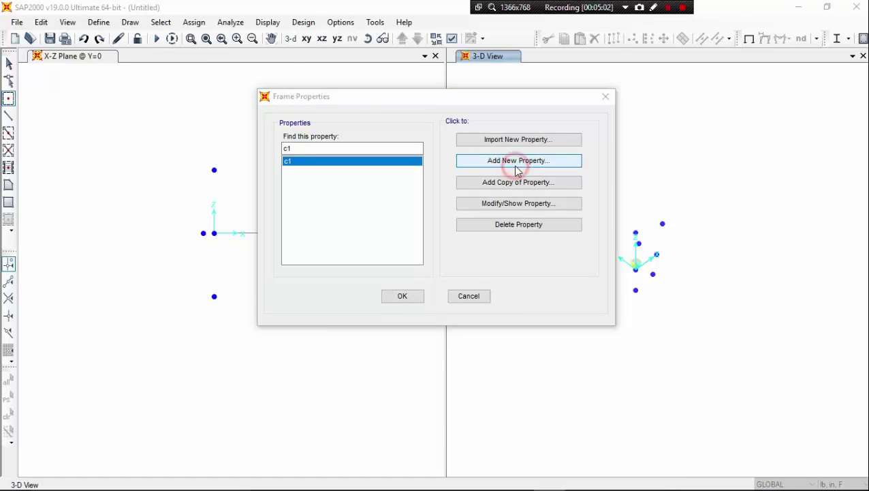
left_click(566, 260)
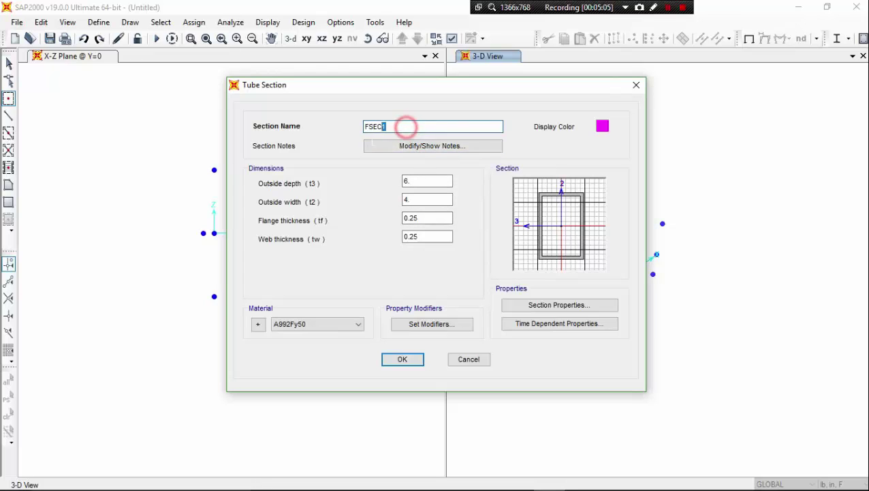
double_click(405, 126)
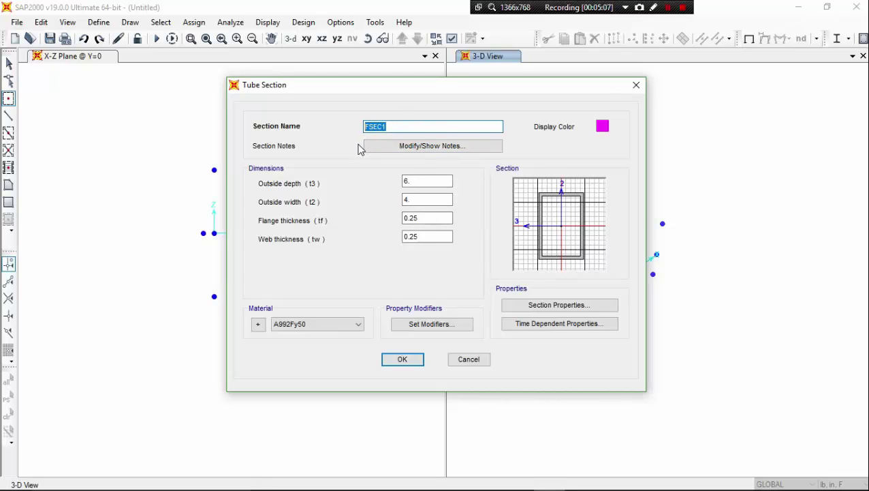
type("b1")
double_click(384, 126)
double_click(426, 181)
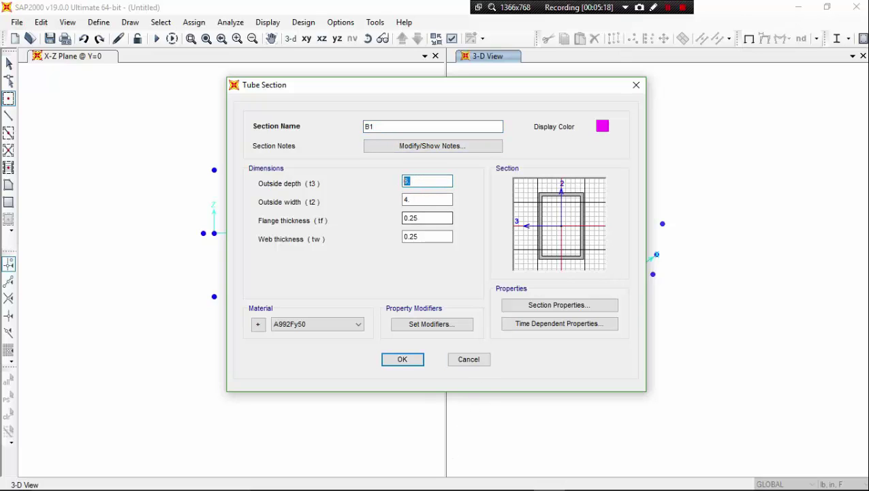
Step: Switch to the section model in SketchUp, examine the smaller tube's outside dimensions and wall thickness, and return to SAP2000
mouse_move(493, 479)
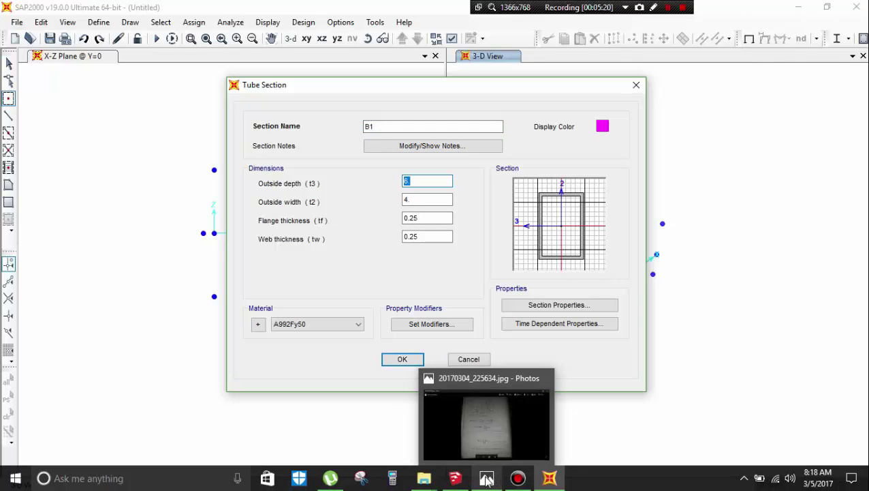
left_click(456, 479)
scroll(327, 249, "up", 5)
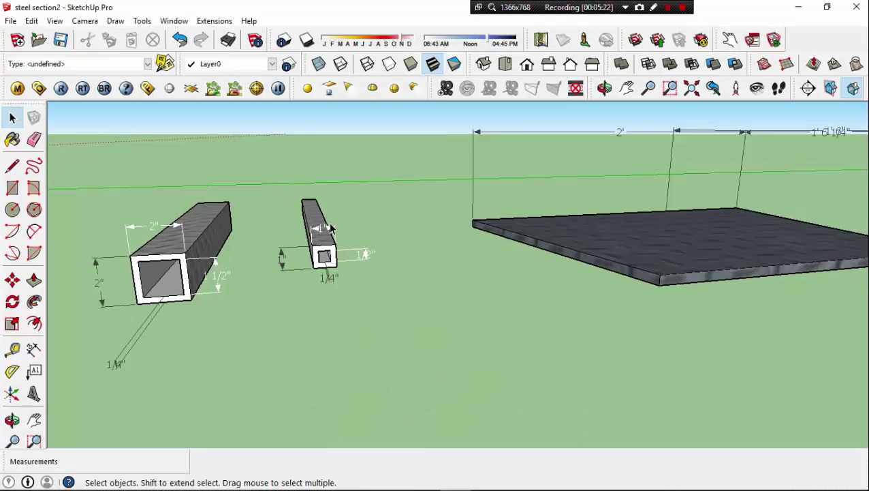
scroll(321, 293, "down", 1)
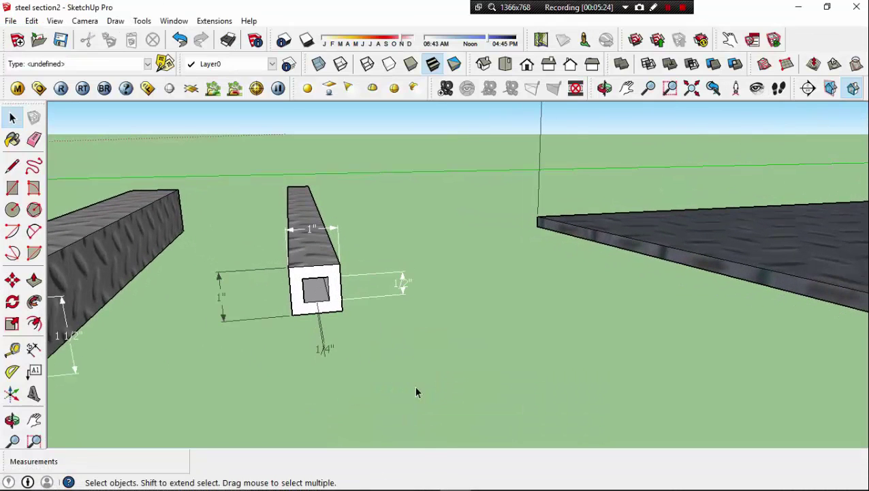
scroll(321, 344, "up", 2)
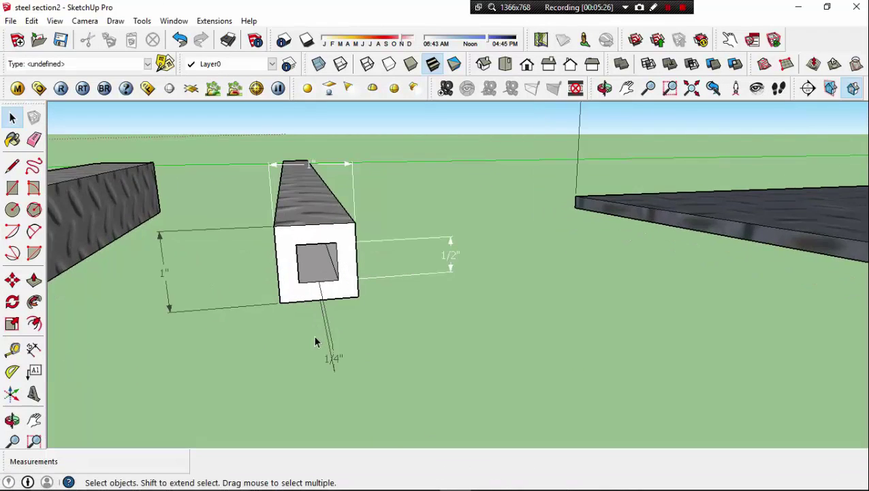
scroll(319, 344, "down", 1)
scroll(320, 346, "down", 1)
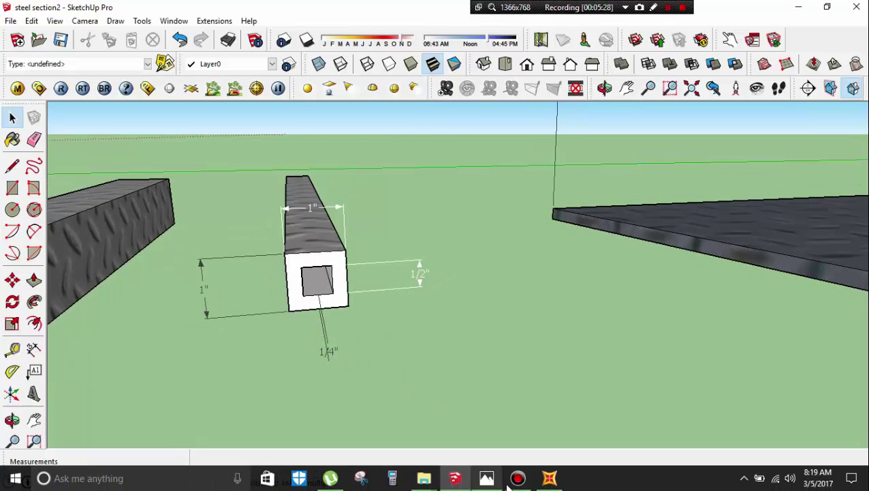
left_click(547, 479)
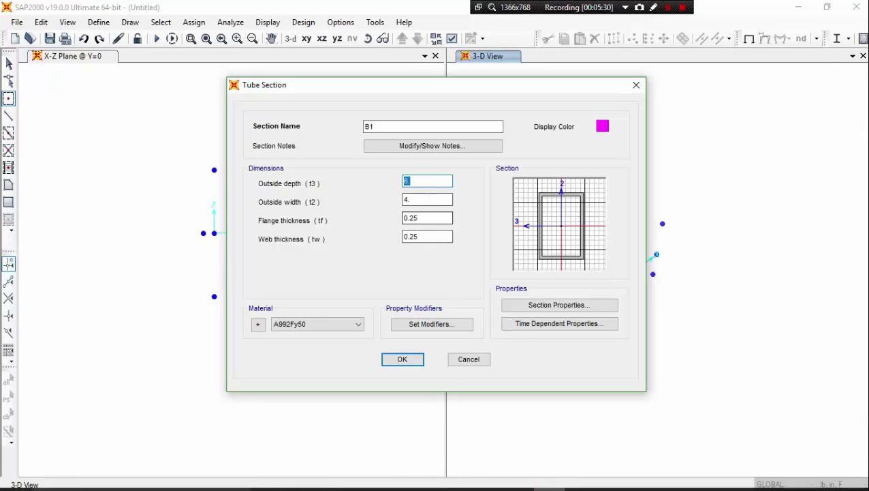
Step: Set the B1 tube section's outside depth and outside width to 1 in and accept the frame properties
type("1")
left_click(423, 199)
type("1")
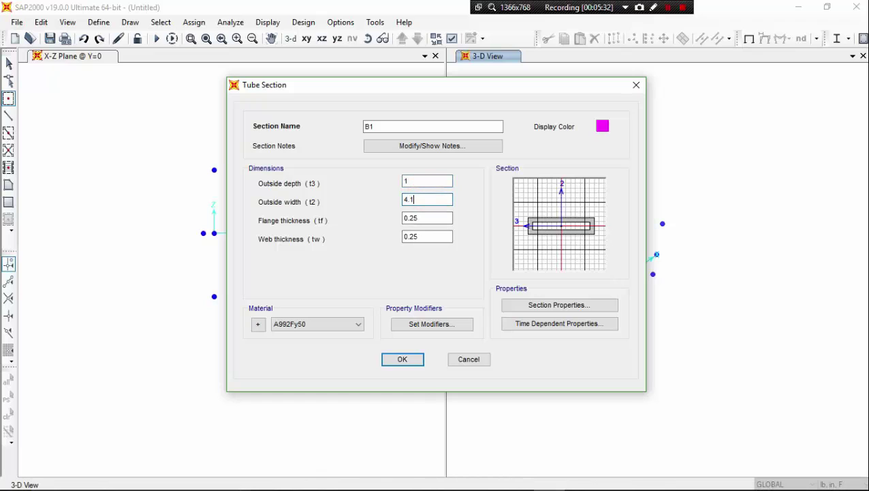
double_click(420, 199)
type("1")
left_click(428, 180)
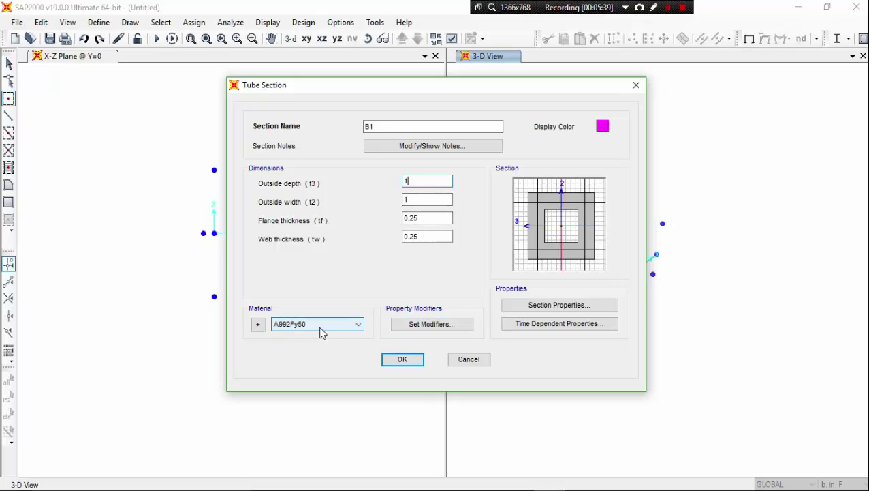
left_click(392, 360)
left_click(410, 300)
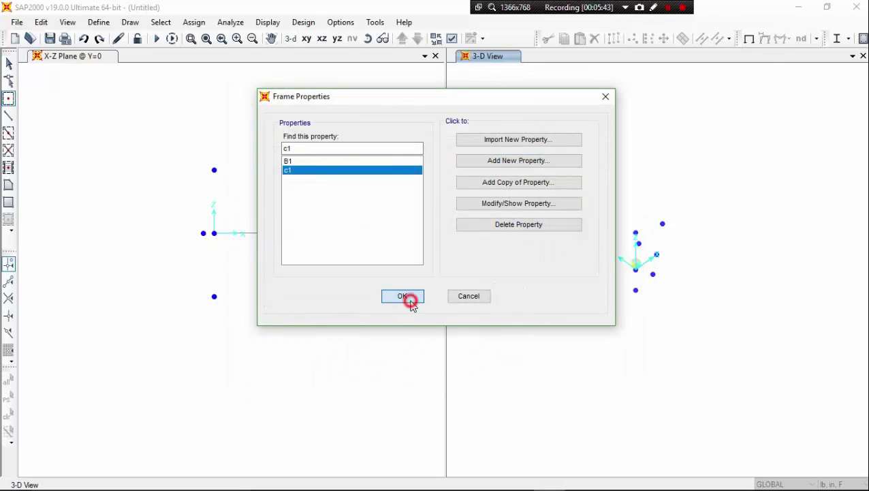
left_click(99, 22)
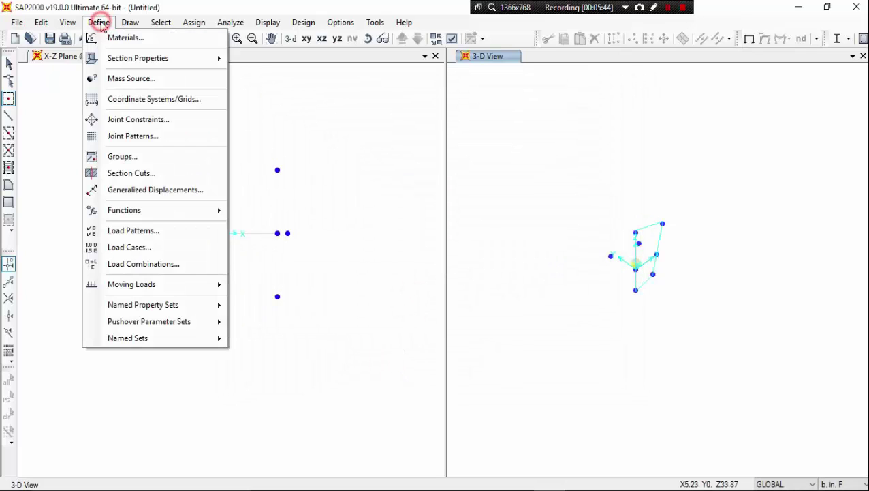
left_click(254, 49)
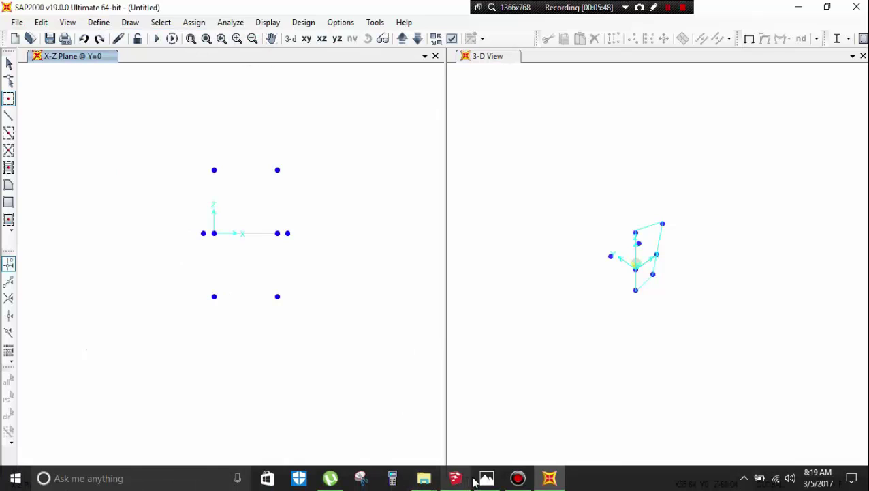
mouse_move(485, 481)
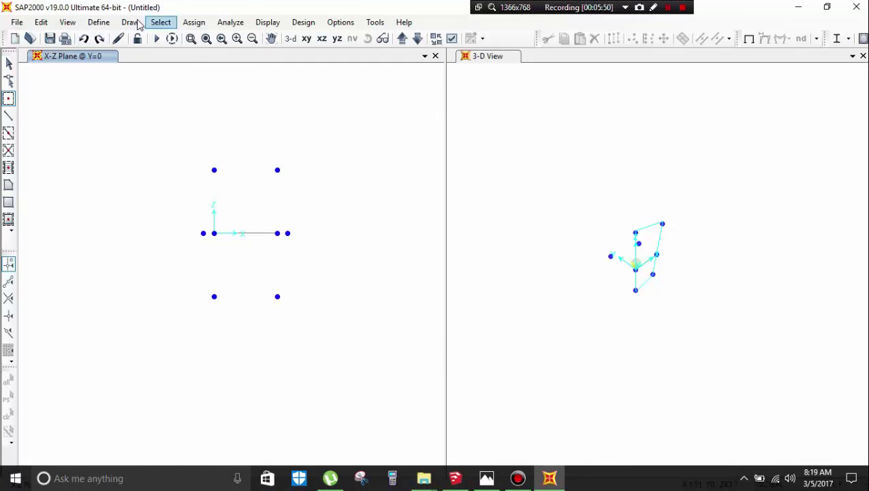
Step: Add a new shell area section named S1 and assign it the A992Fy50 material
left_click(133, 22)
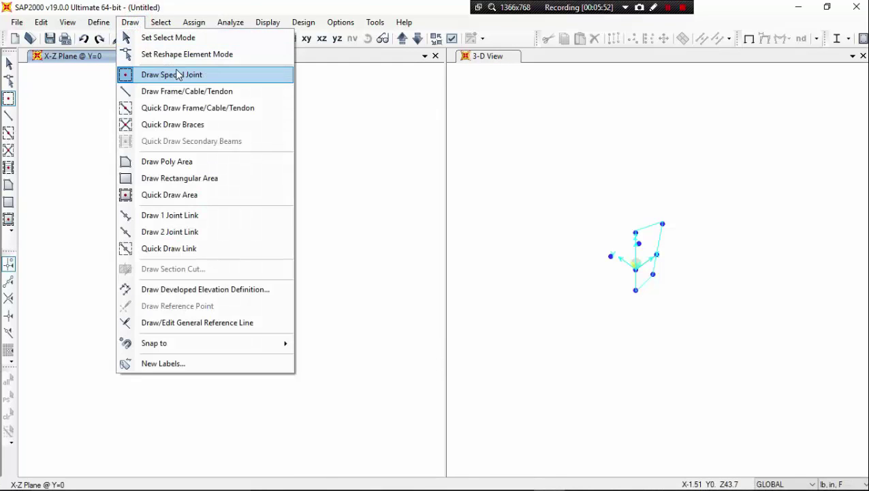
mouse_move(99, 22)
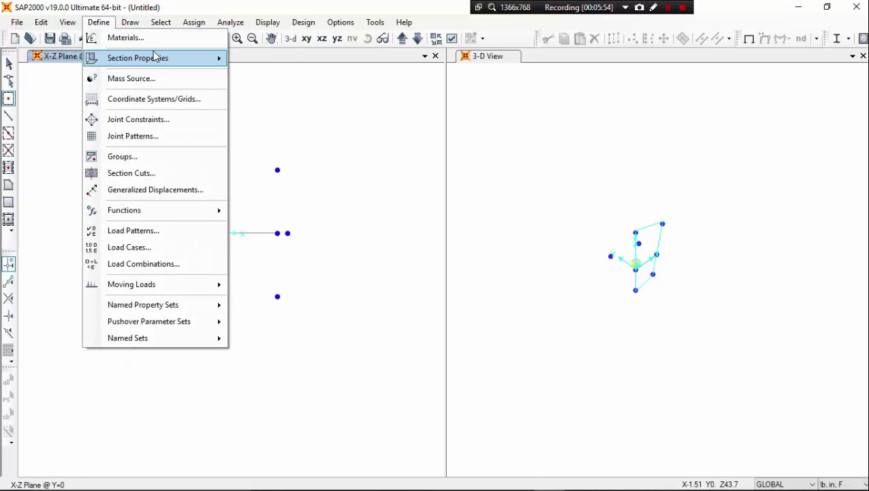
mouse_move(160, 58)
left_click(286, 113)
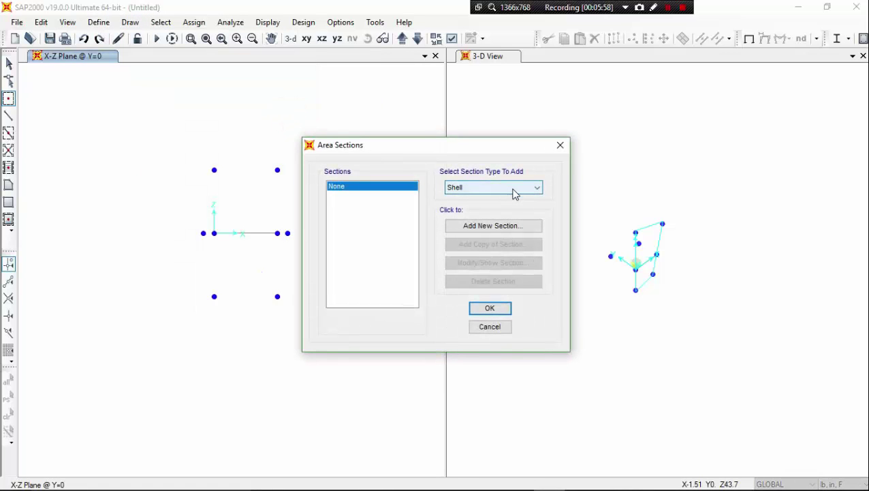
left_click(511, 228)
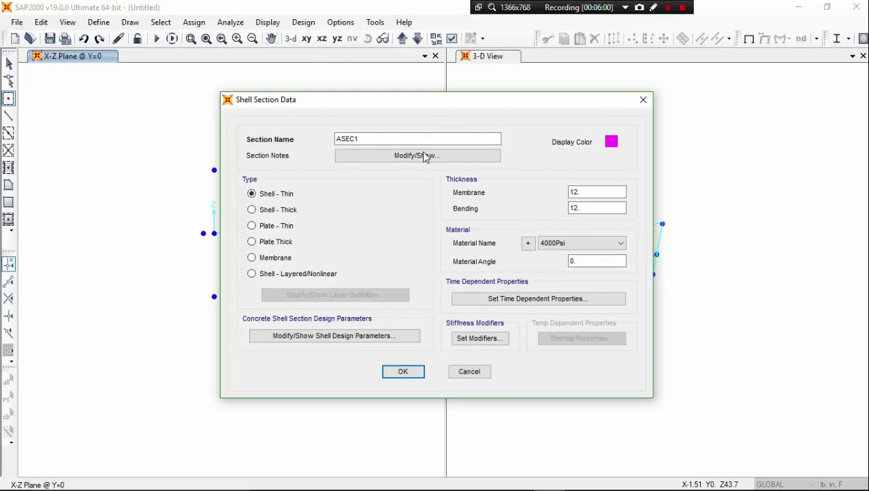
double_click(410, 136)
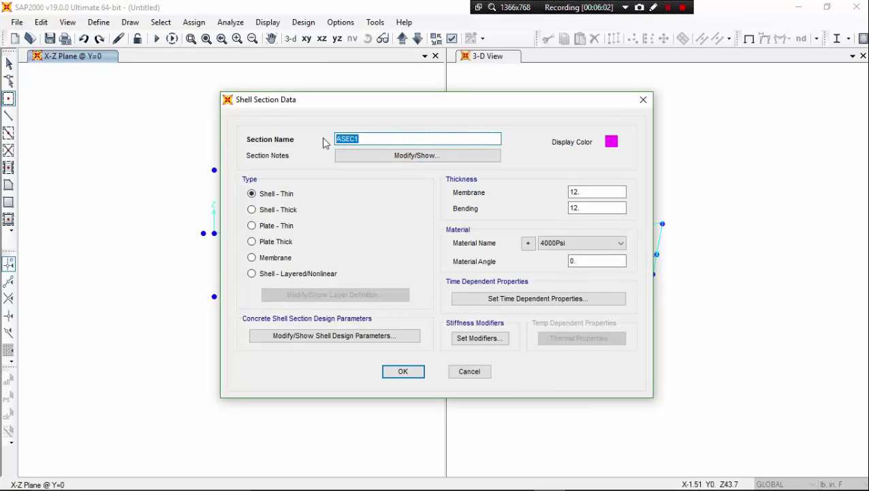
type("S1")
left_click(603, 244)
left_click(594, 266)
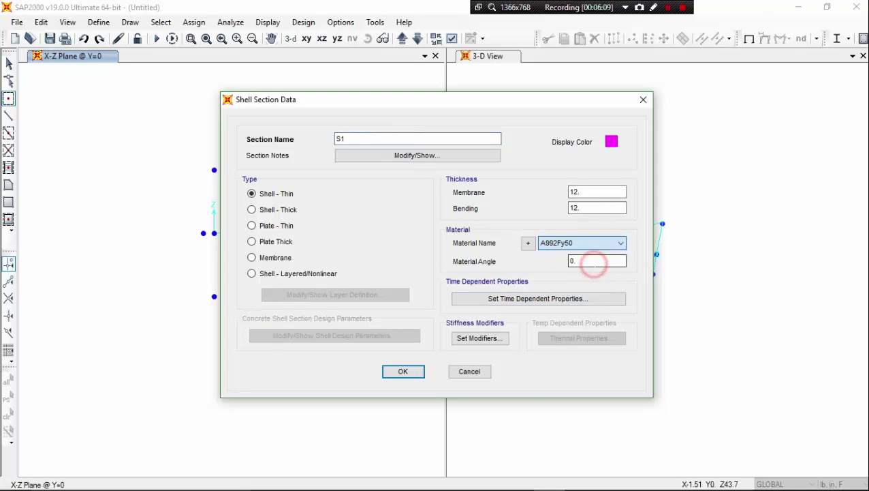
Step: Check the hand sketch in Photos and the seat plate's thickness in the SketchUp section model, and return to SAP2000
mouse_move(496, 485)
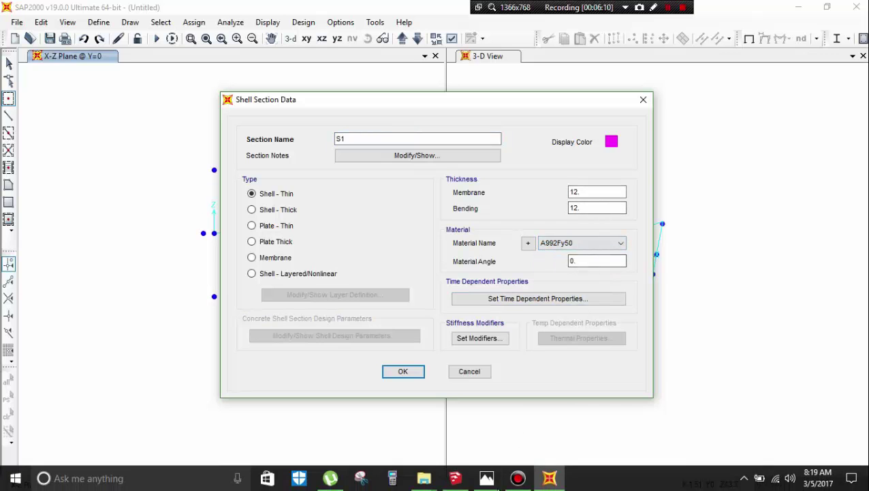
left_click(491, 481)
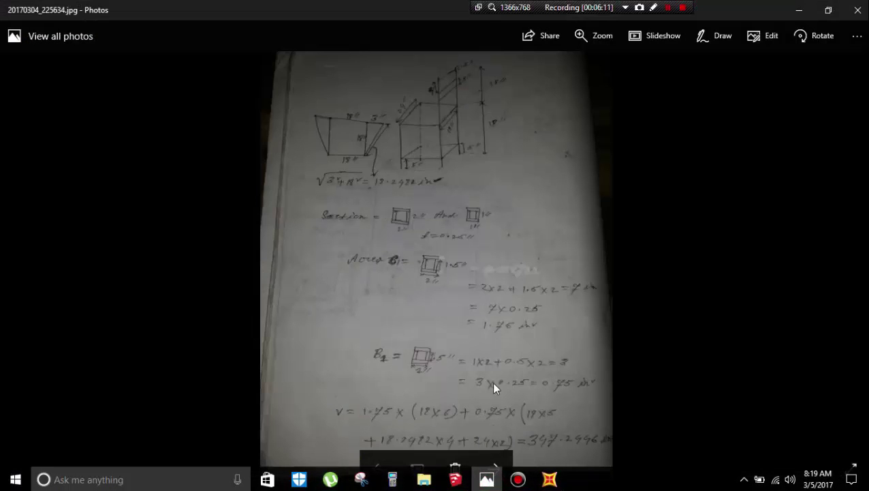
scroll(450, 173, "up", 1)
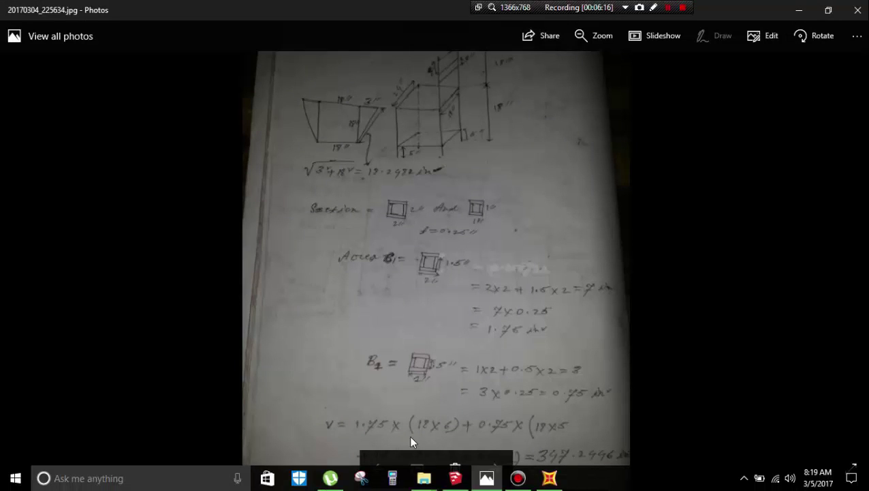
left_click(456, 478)
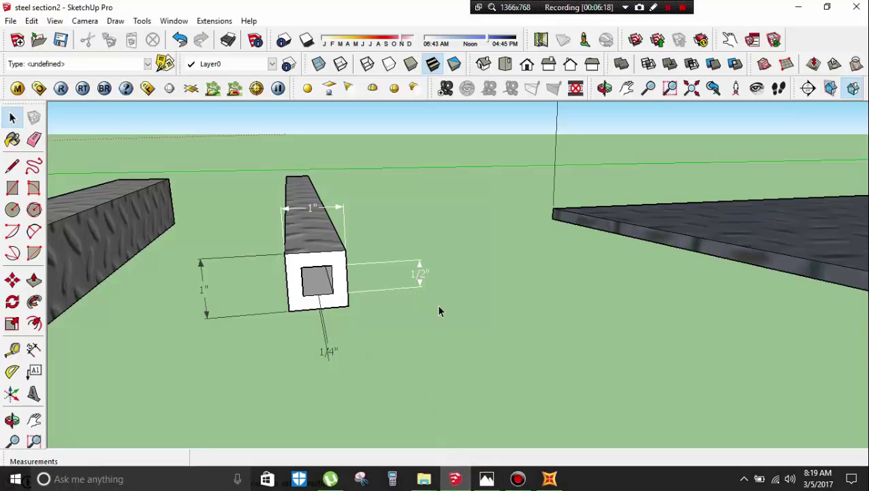
scroll(443, 304, "down", 5)
scroll(767, 337, "down", 3)
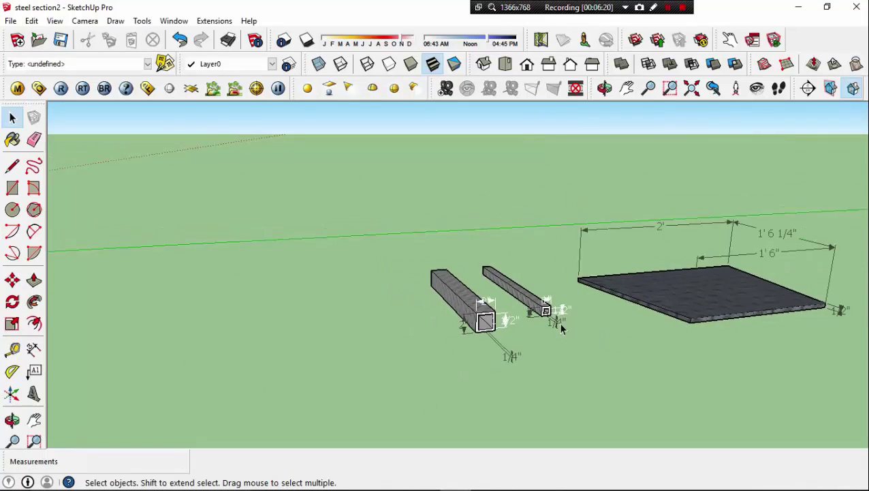
scroll(760, 318, "up", 3)
scroll(755, 308, "up", 3)
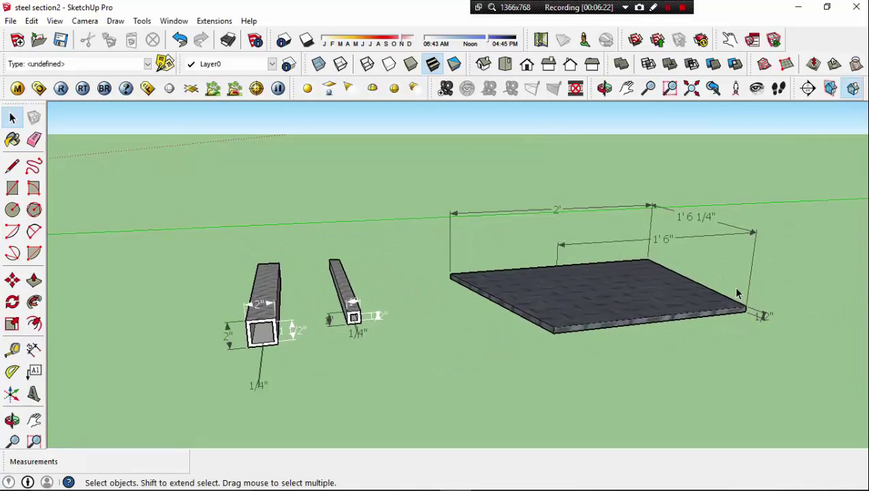
left_click(799, 7)
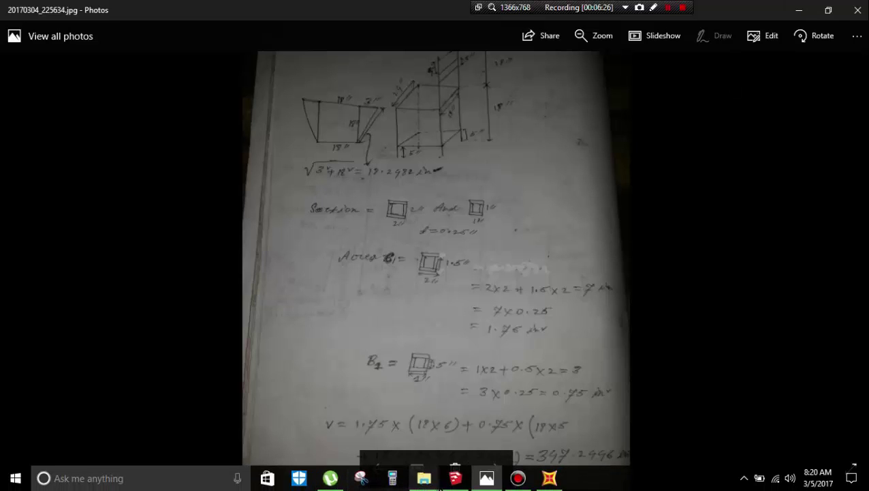
left_click(549, 478)
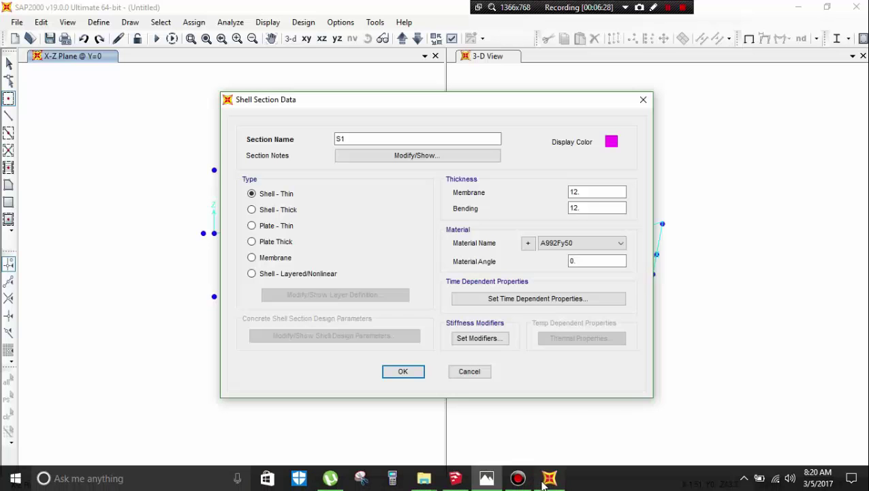
Step: Set both the membrane and bending thickness of shell section S1 to 0.5 in
left_click(591, 190)
left_click_drag(591, 190, 550, 195)
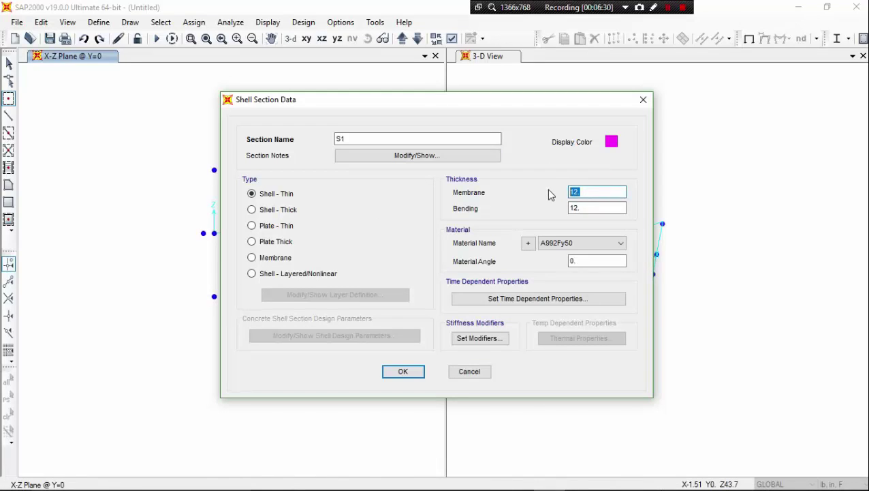
type(".5")
double_click(584, 205)
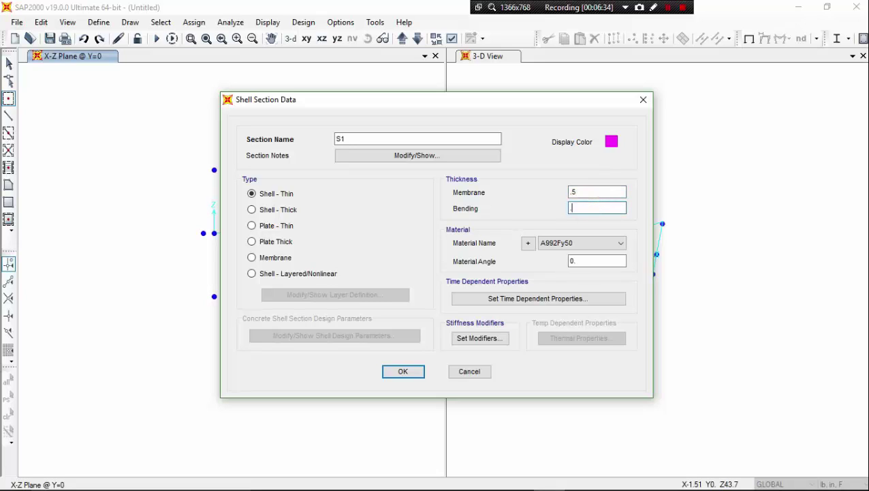
type(".5")
left_click(582, 191)
Step: Change the S1 section type to Plate - Thin and accept the area section definitions
left_click(273, 229)
left_click_drag(354, 102, 398, 93)
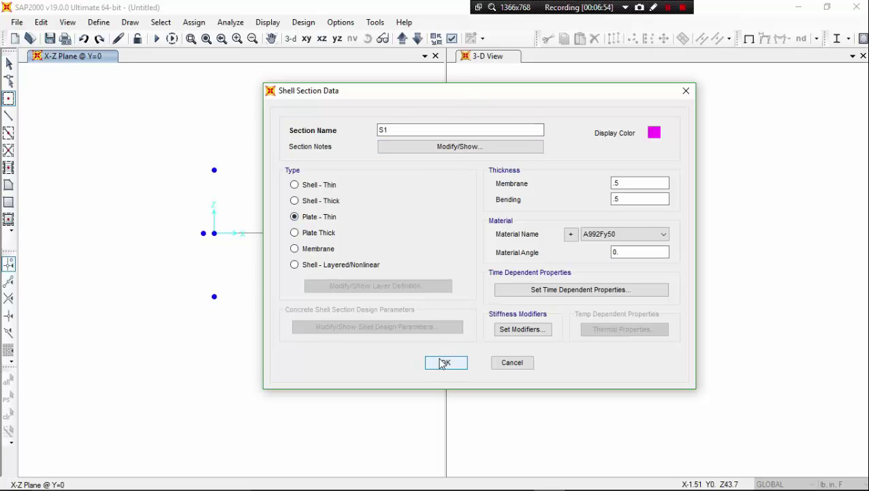
left_click(444, 363)
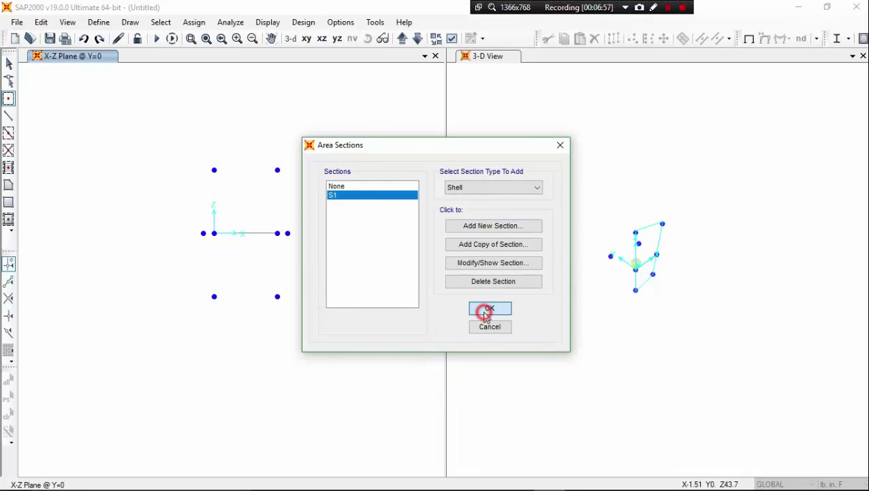
left_click(487, 309)
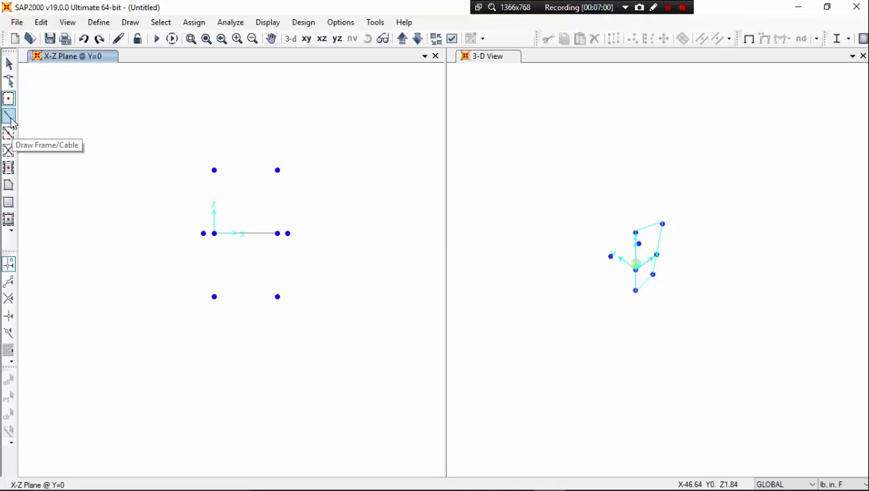
Step: Draw two vertical c1 frame lines in the X-Z plane at X=0 and X=18, each from Z=18 through Z=0 to Z=-18
left_click(10, 119)
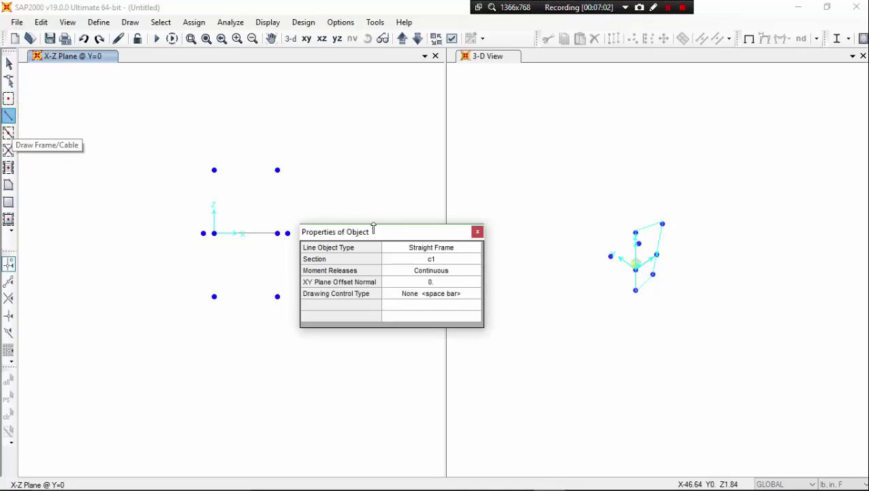
left_click_drag(399, 236, 622, 144)
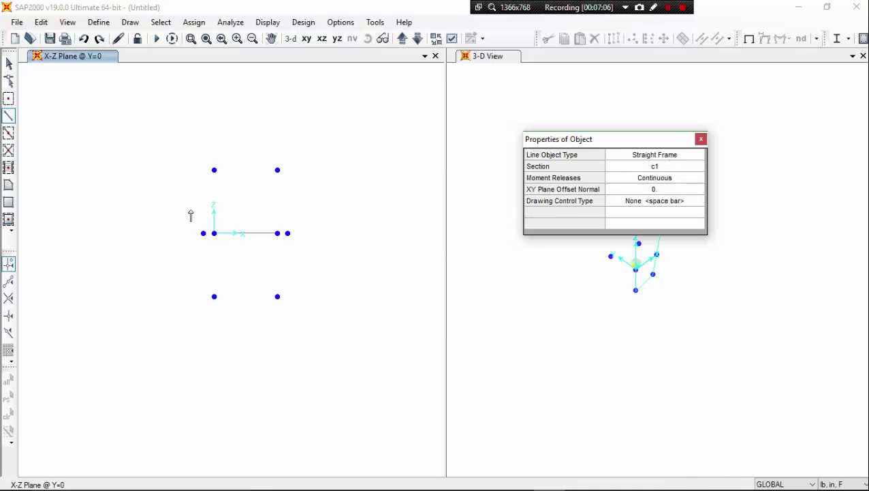
left_click(213, 170)
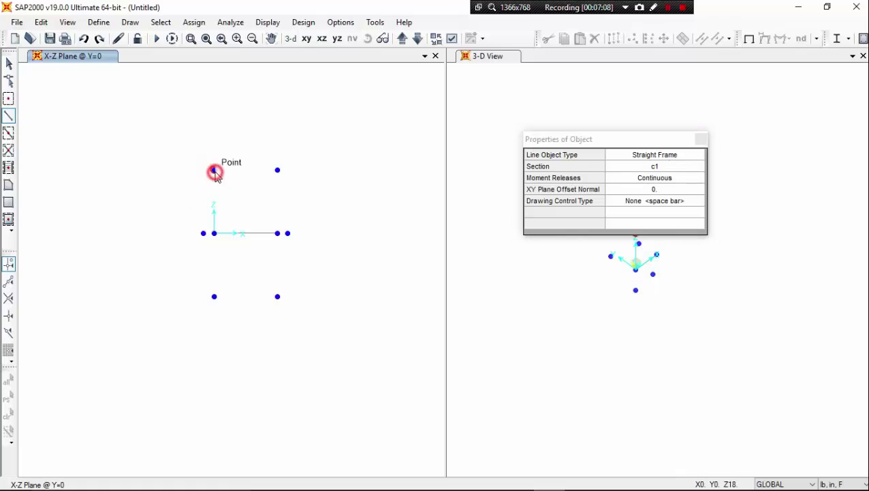
left_click(213, 233)
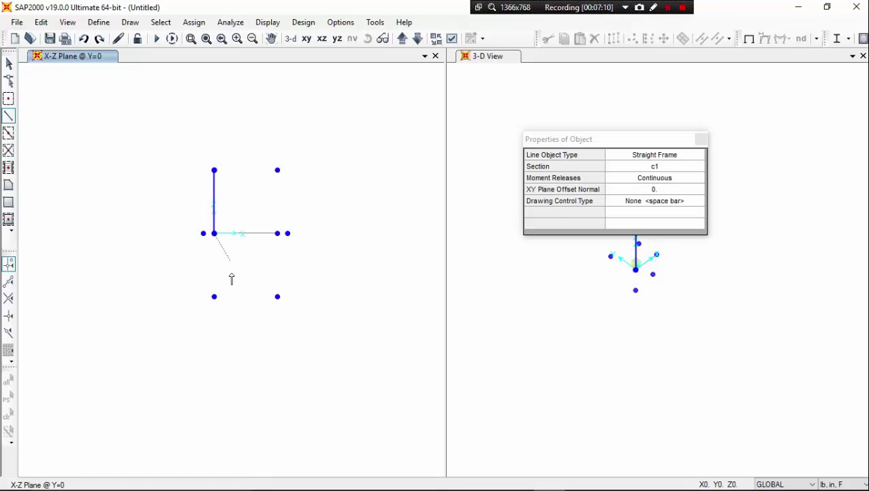
left_click(214, 297)
right_click(164, 290)
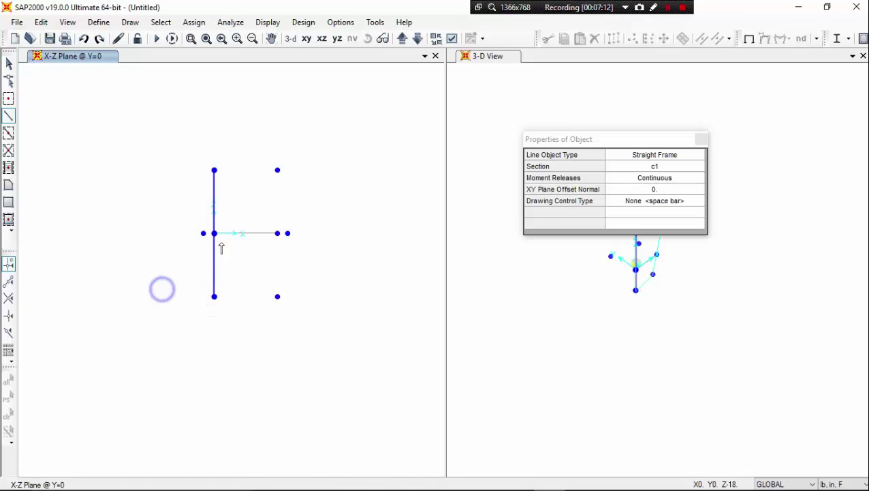
left_click(278, 170)
left_click(277, 233)
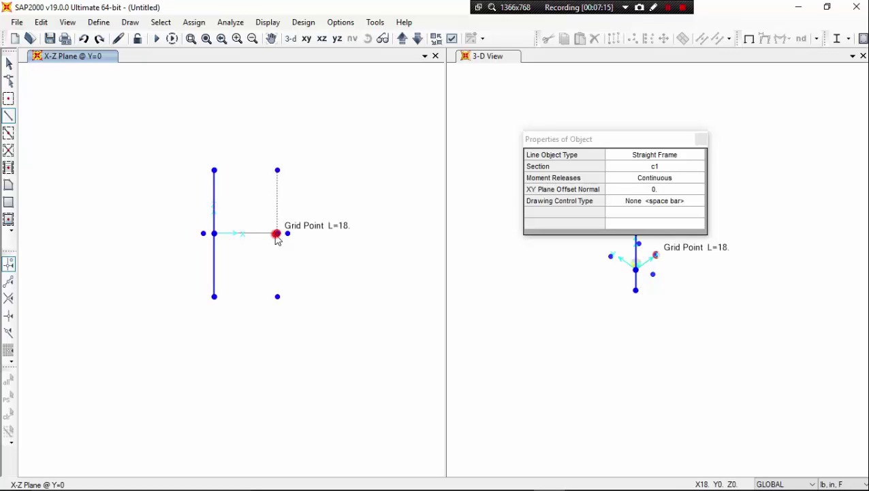
left_click(276, 296)
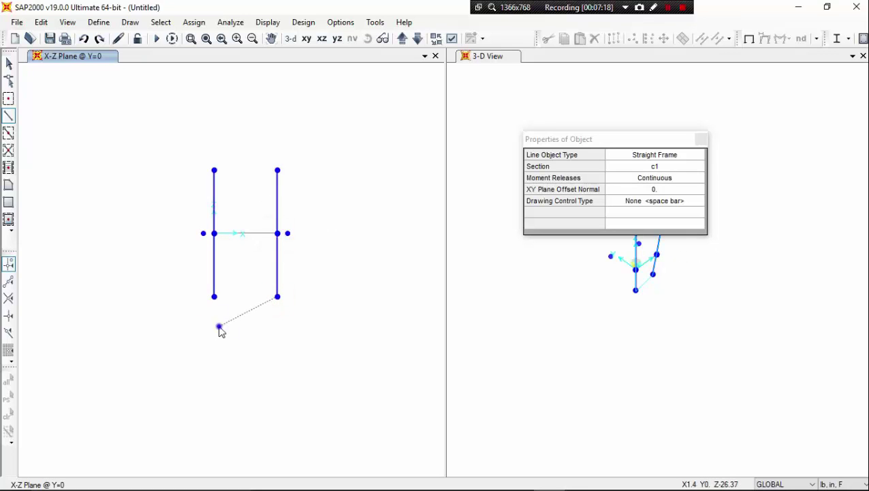
Step: Switch the frame section to B1 and draw a horizontal member at Z=0 between the two vertical legs, from X=0 to X=18
left_click(695, 170)
left_click(694, 168)
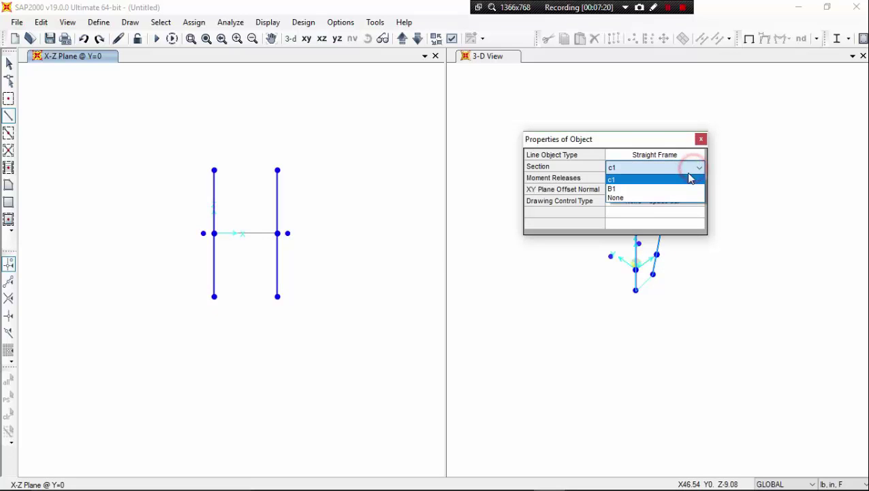
left_click(668, 188)
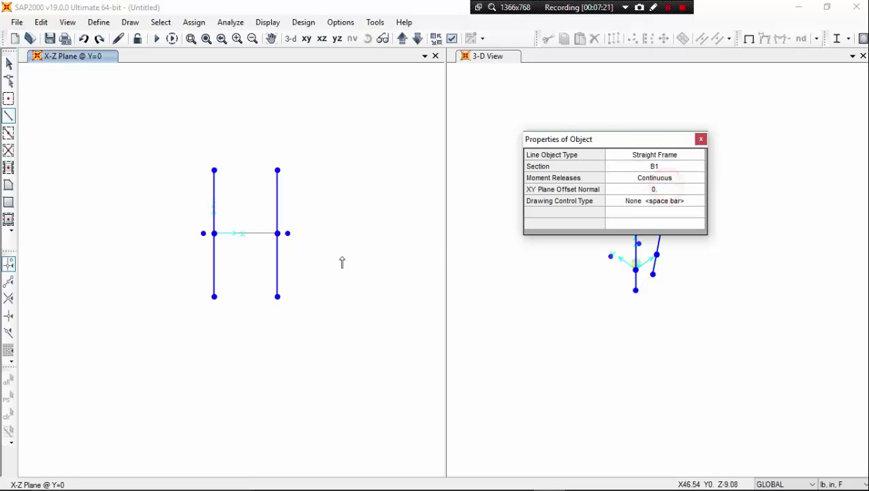
left_click(214, 234)
left_click(277, 233)
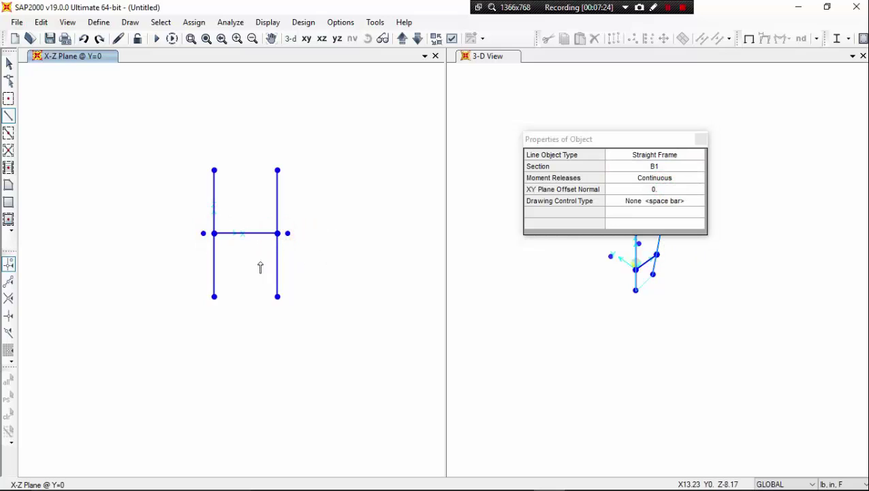
right_click(260, 265)
Step: In the X-Y plane at Z=0, draw B1 seat members from X=-3, Y=18 through X=21, Y=18 to X=18, Y=0
middle_click_drag(239, 259, 252, 283)
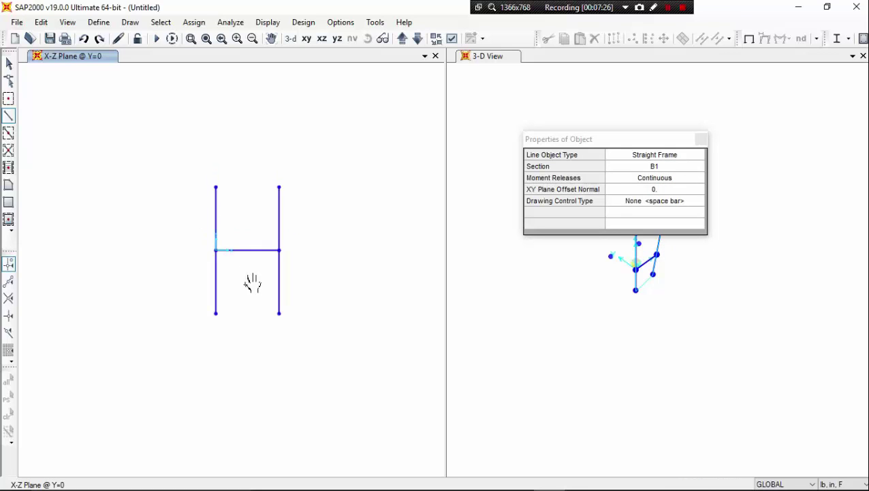
left_click(308, 41)
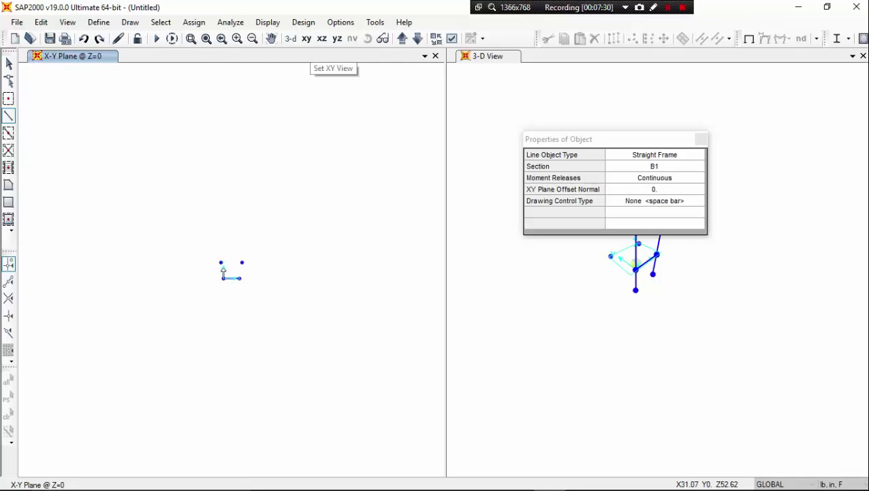
scroll(223, 270, "up", 3)
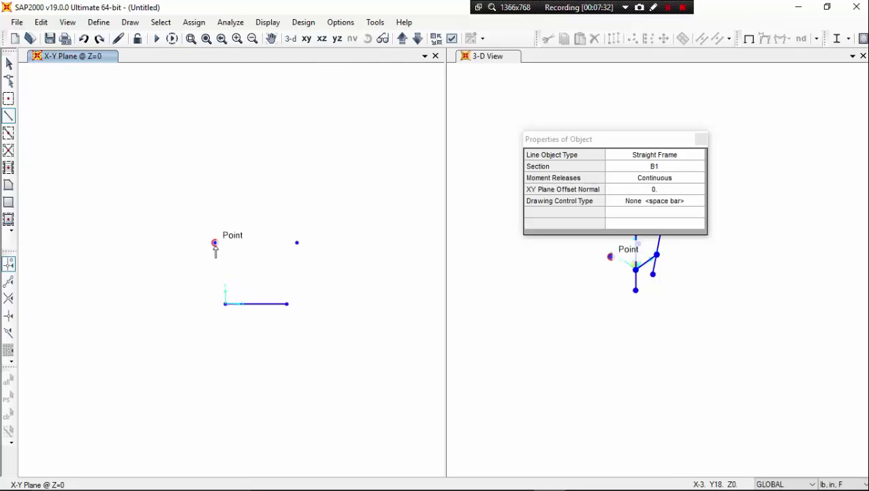
left_click(215, 243)
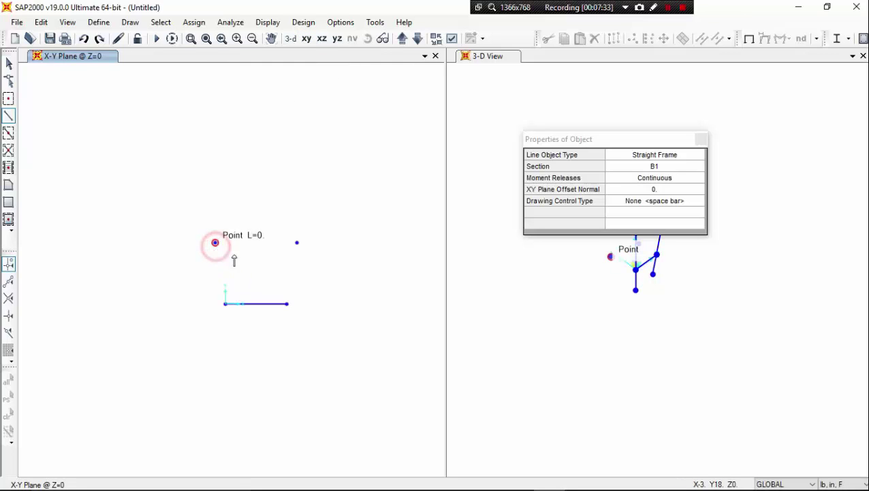
left_click(297, 242)
left_click(287, 303)
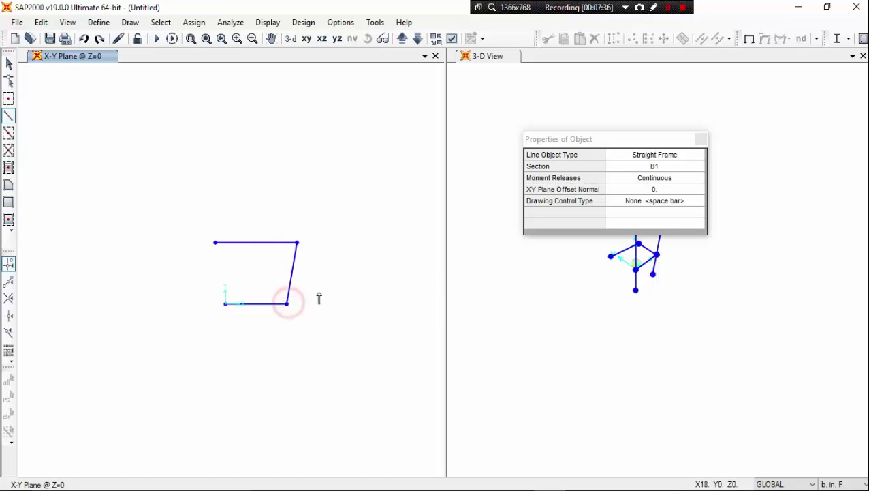
right_click(338, 285)
Step: Close the seat frame with a B1 member from X=-3, Y=18 to the origin
left_click(215, 243)
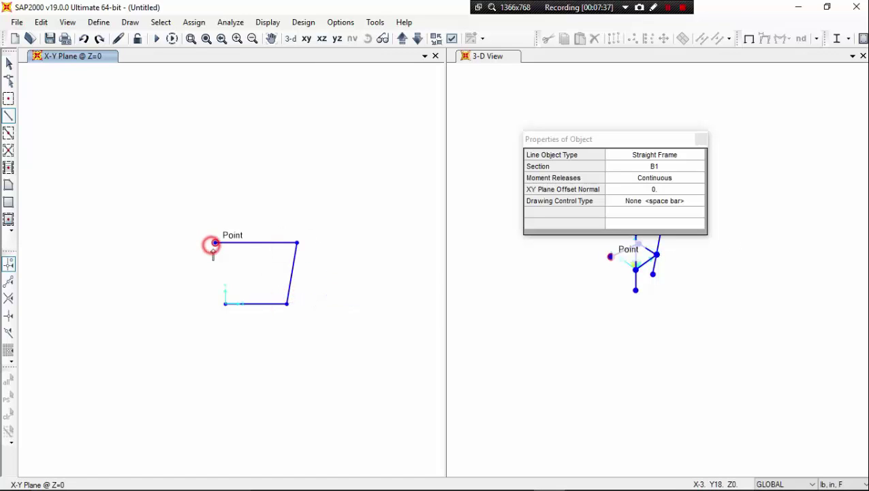
left_click(219, 304)
right_click(167, 312)
middle_click_drag(176, 305, 165, 339)
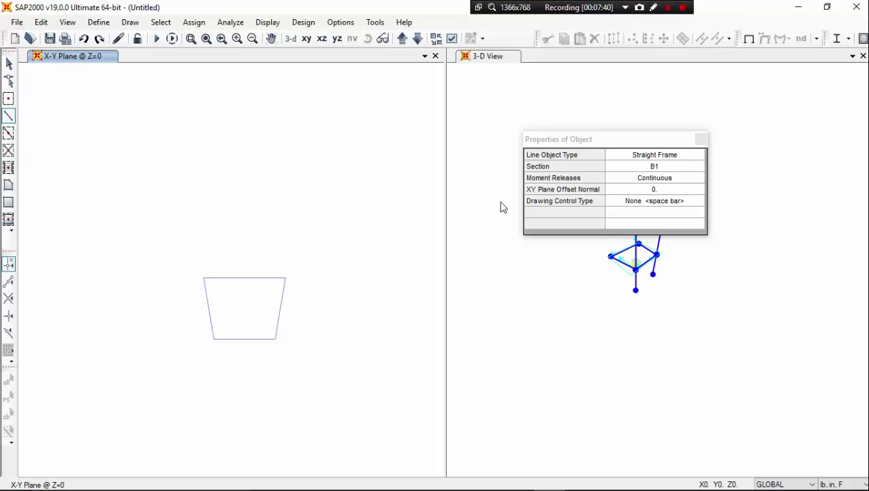
Step: Add special joints with a Z offset of -18 below the seat corners at X=-3, Y=18 and X=21, Y=18
left_click_drag(620, 144, 605, 63)
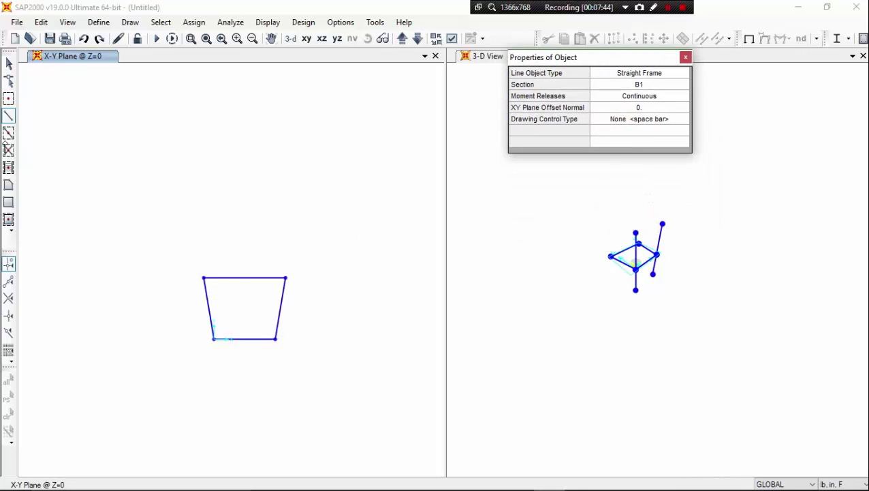
left_click(8, 101)
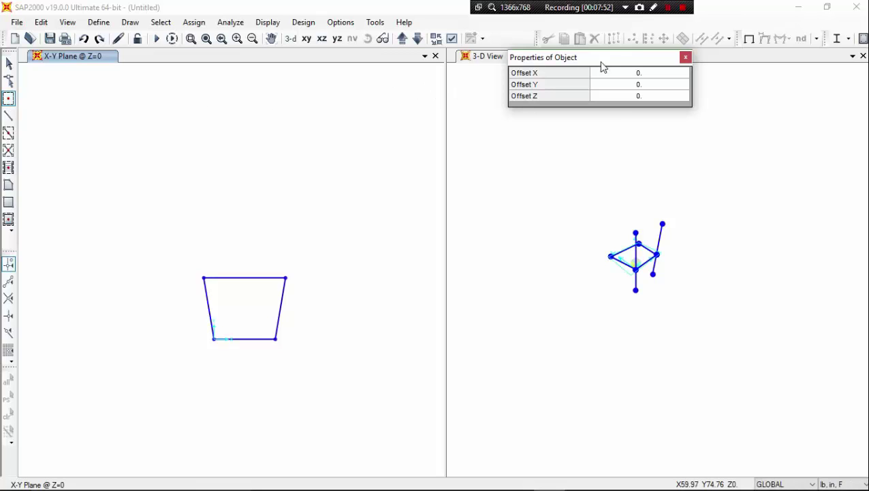
left_click(642, 96)
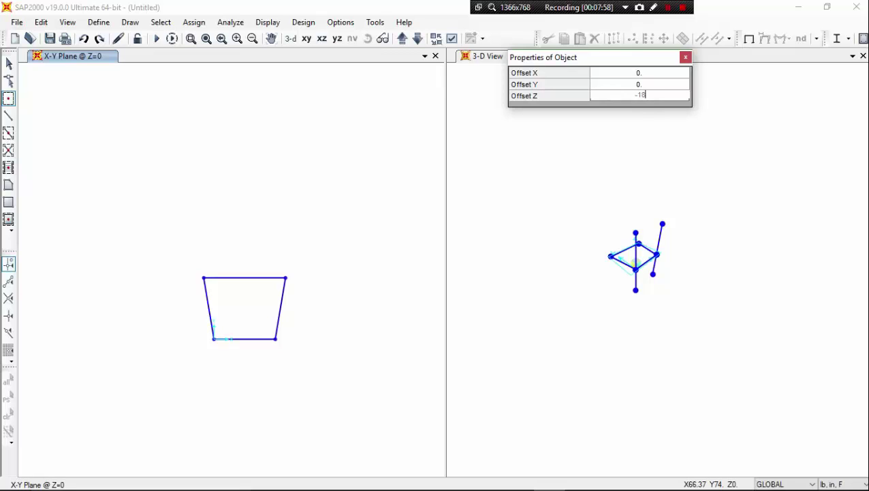
type("-18")
key("Return")
left_click_drag(654, 58, 635, 53)
left_click(608, 255)
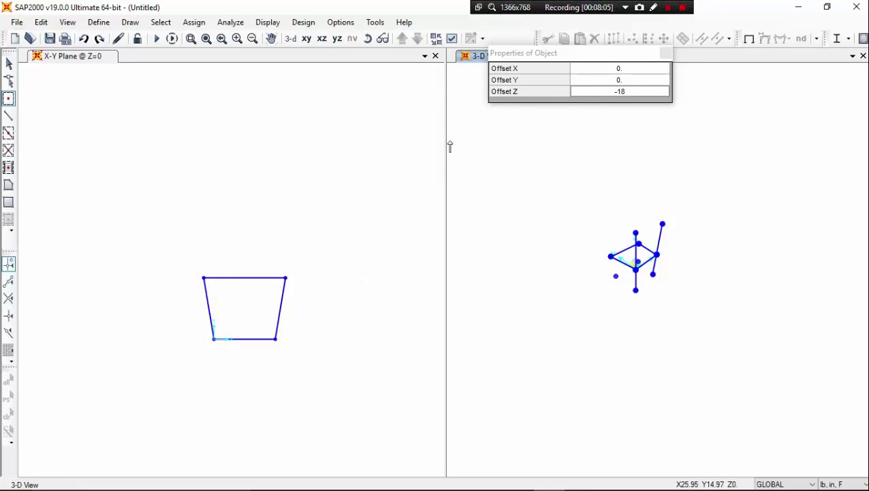
Step: Try drawing the two front legs with section B1 from the seat corners to the joints at Z=-18, and undo them
left_click(8, 117)
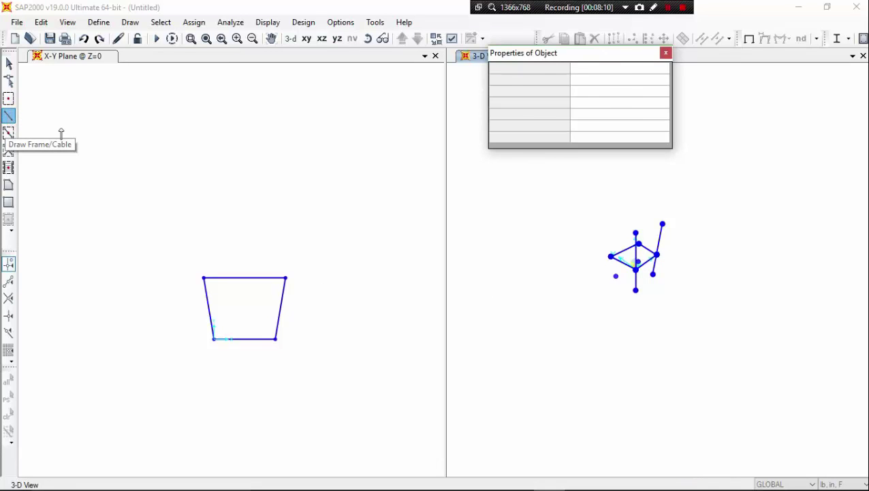
left_click(608, 260)
left_click(616, 276)
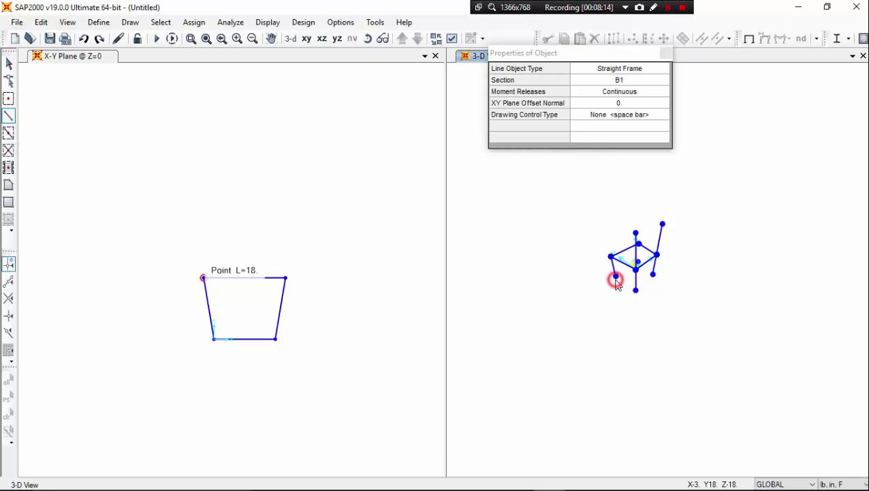
right_click(583, 296)
mouse_move(624, 278)
middle_mouse_down("shift")
mouse_move(631, 300)
mouse_move(624, 291)
mouse_move(642, 268)
middle_mouse_up("shift")
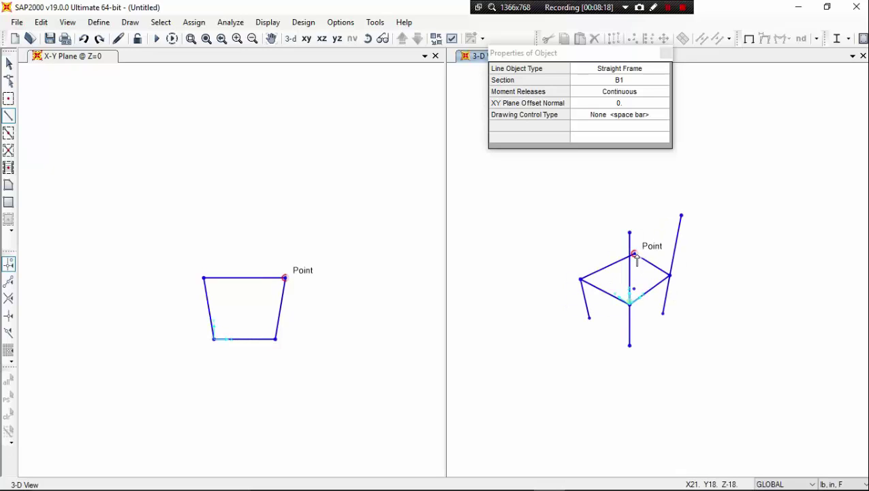
double_click(633, 289)
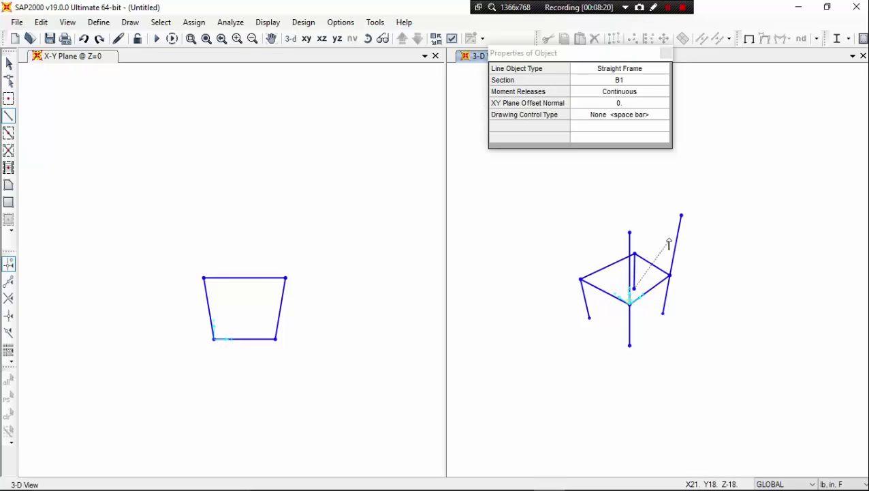
middle_click_drag(650, 240, 618, 213)
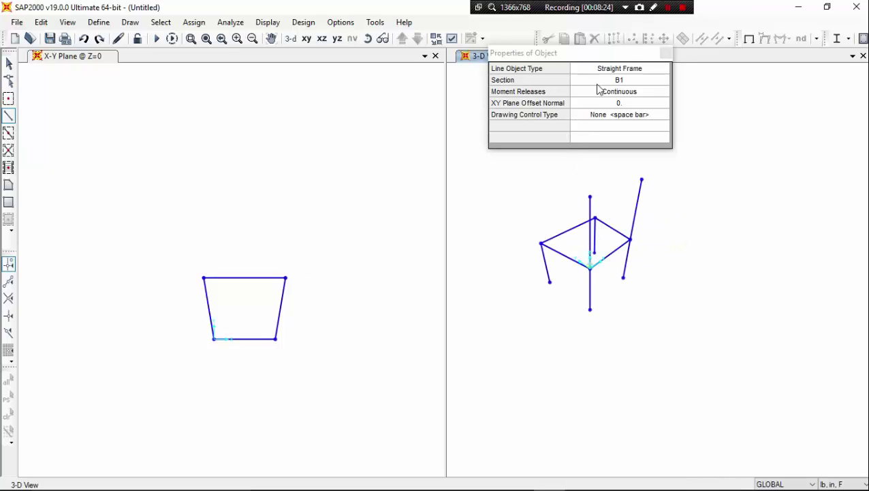
left_click(665, 55)
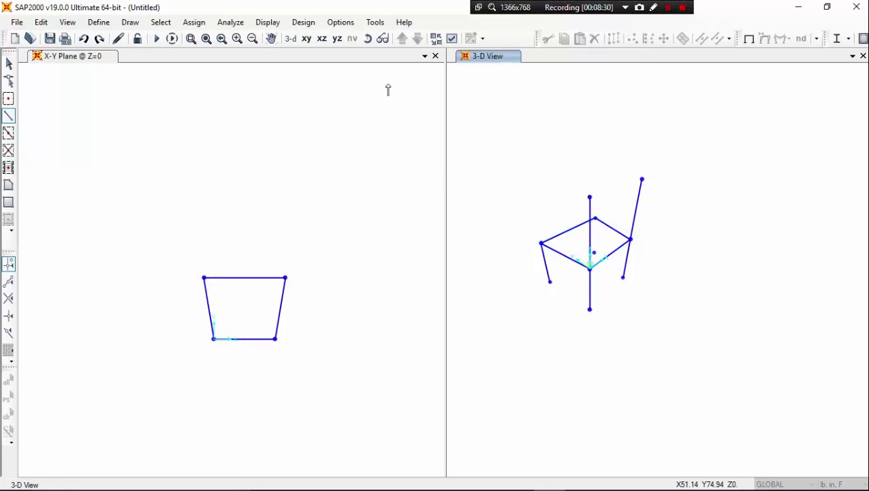
key("ctrl+z")
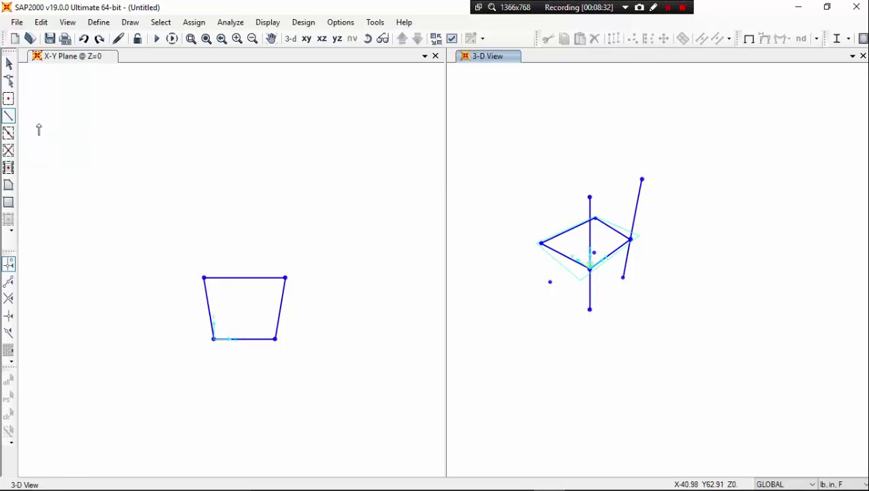
Step: Switch the frame section to c1 and draw the front leg at X=-3, Y=18 from Z=0 down to Z=-18
left_click(8, 116)
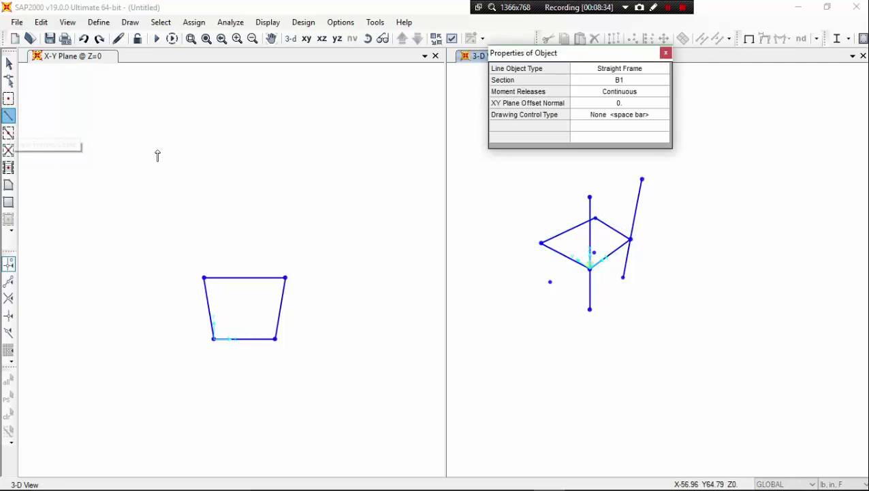
left_click(644, 82)
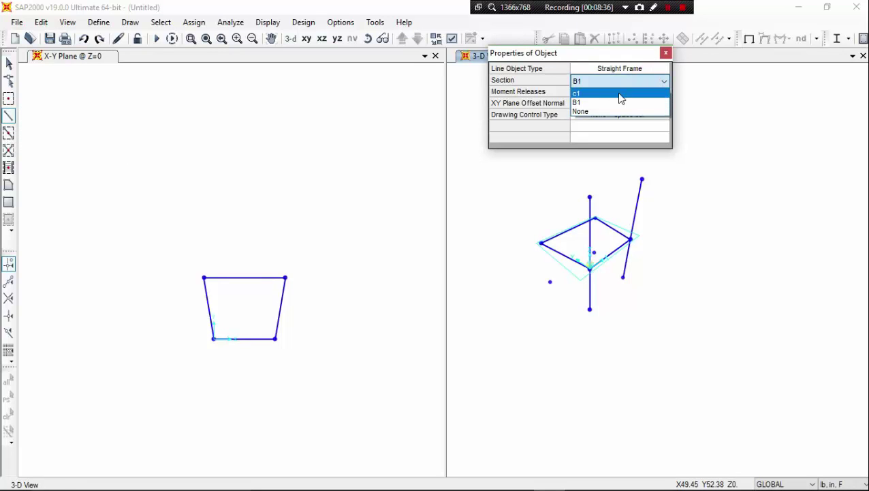
left_click(619, 94)
left_click(540, 243)
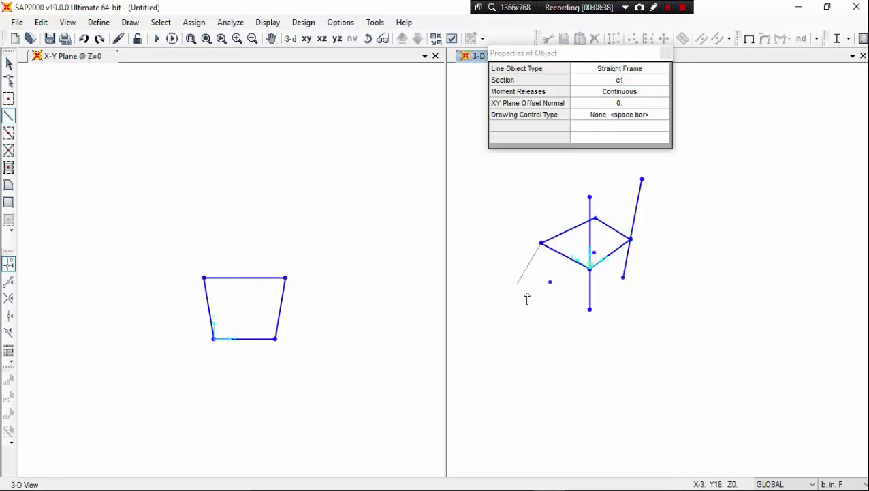
left_click(550, 281)
right_click(498, 297)
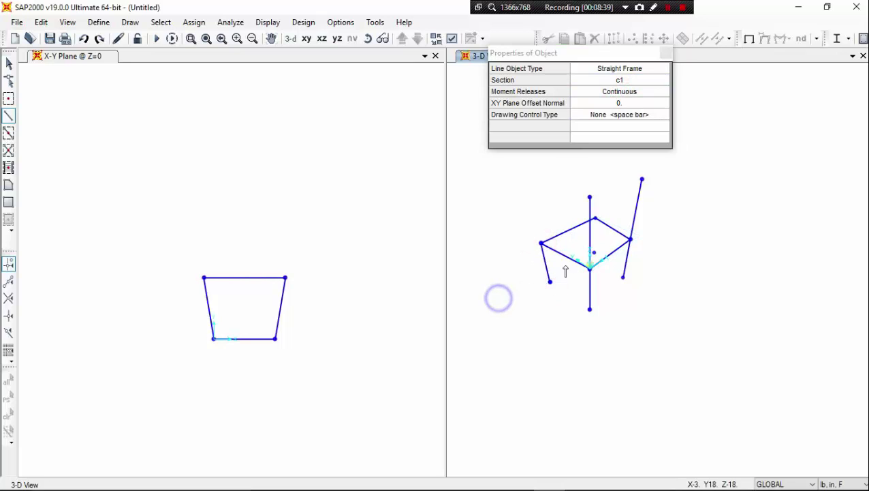
Step: Draw the other c1 front leg at X=21, Y=18 from Z=0 down to Z=-18 and finish frame drawing
left_click(597, 218)
left_click(594, 251)
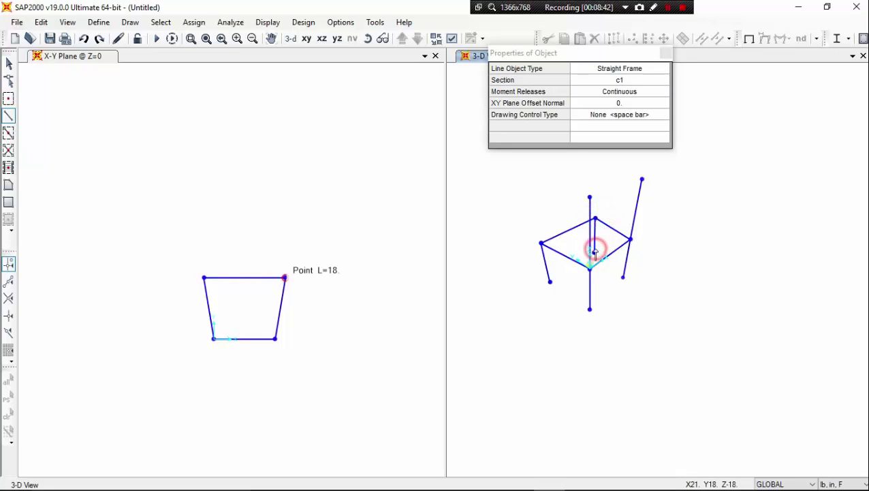
right_click(621, 202)
middle_click_drag(596, 213, 579, 221)
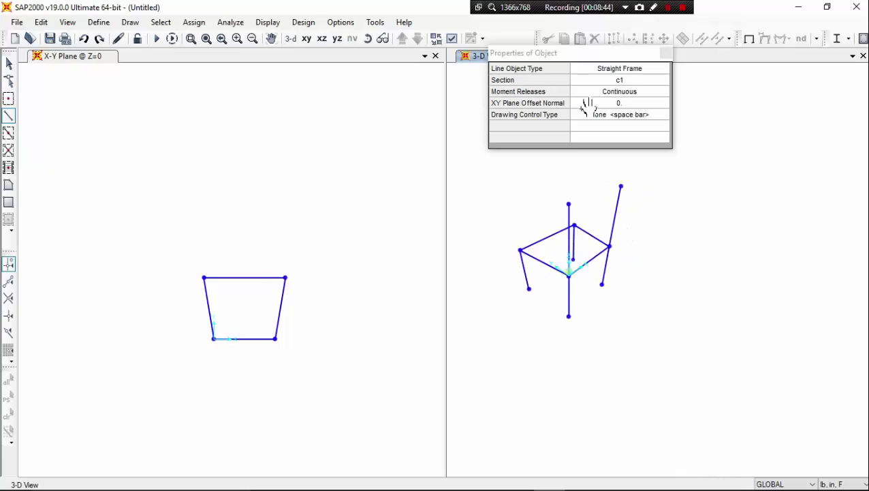
left_click(666, 52)
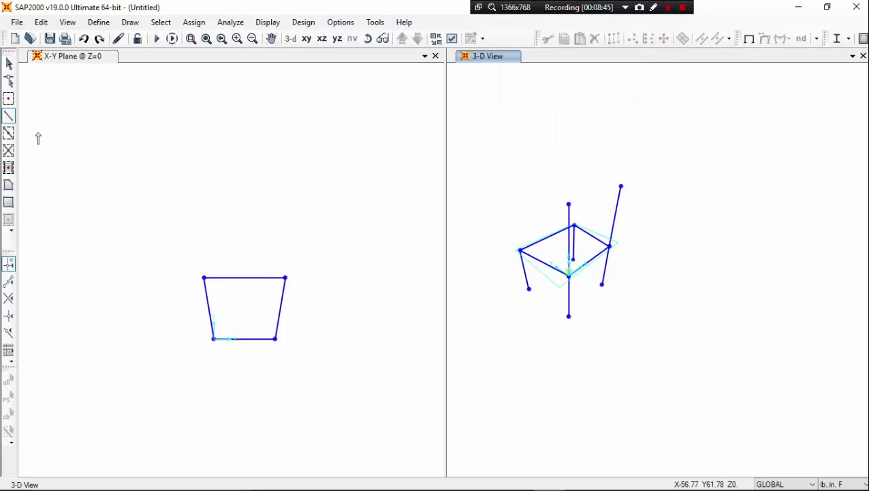
scroll(488, 256, "up", 3)
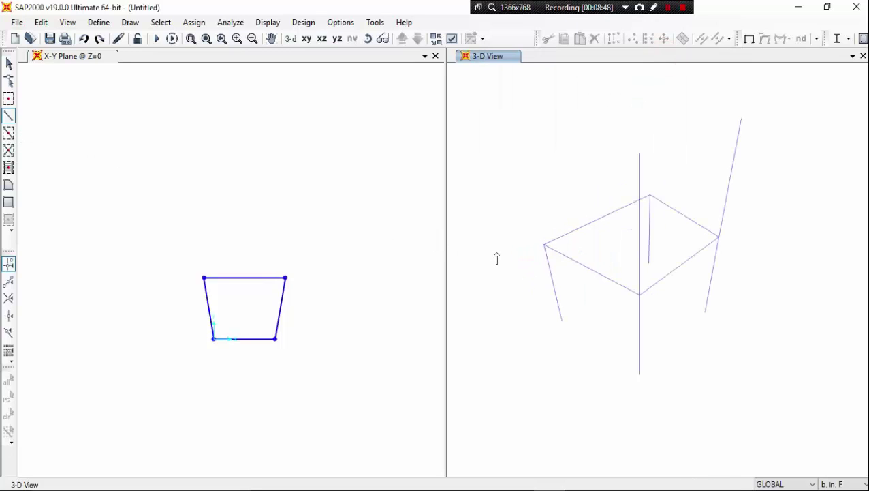
scroll(496, 258, "down", 3)
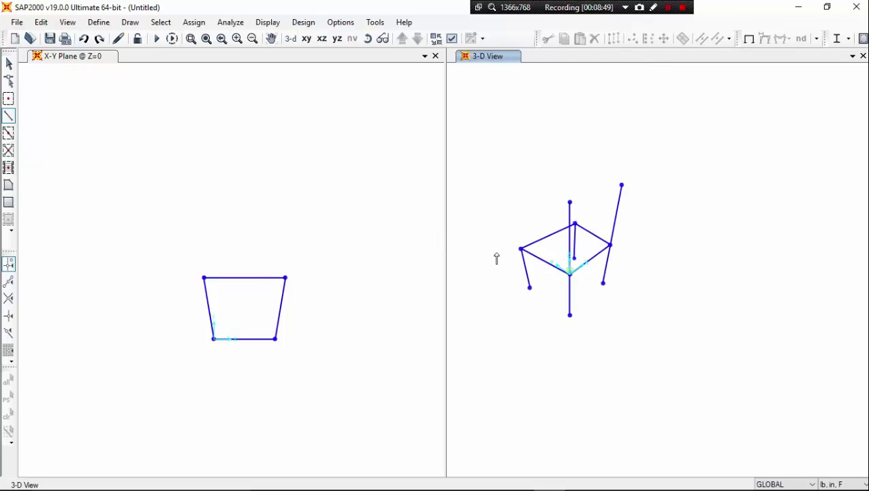
scroll(496, 258, "up", 3)
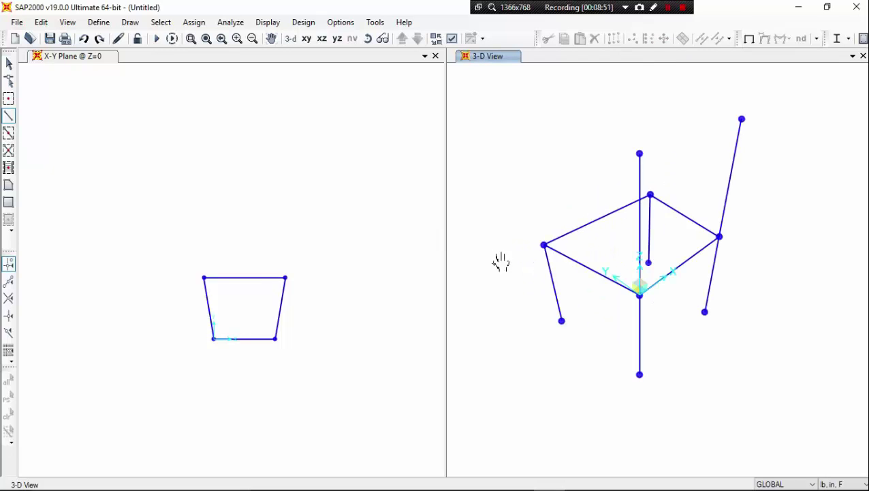
left_click_drag(501, 261, 486, 256)
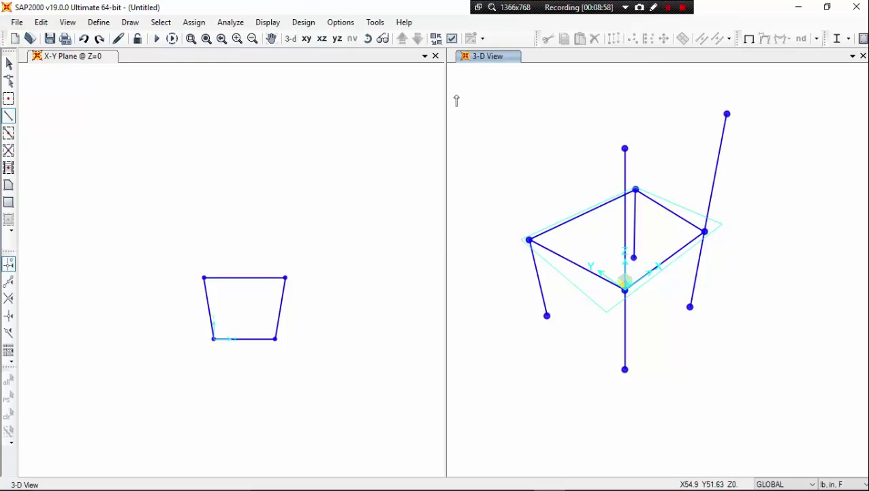
middle_click_drag(492, 196, 492, 175)
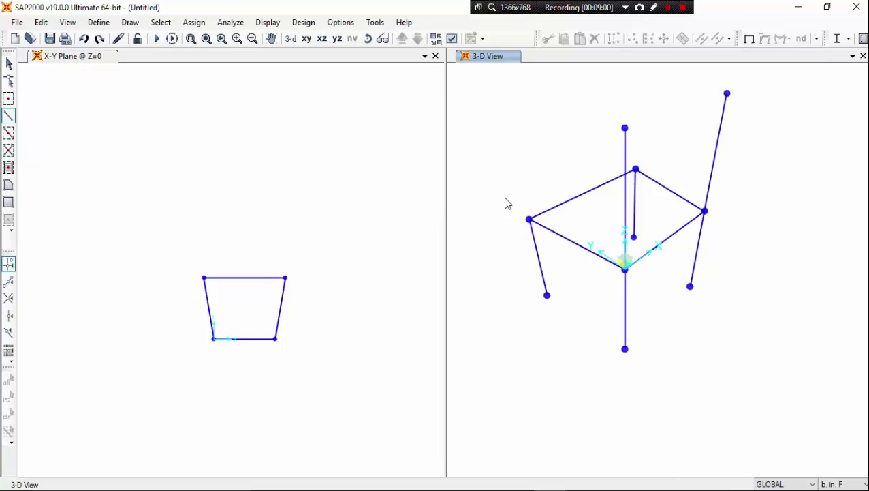
Step: Switch to the SketchUp chair model and examine the lower rails between the legs
mouse_move(467, 485)
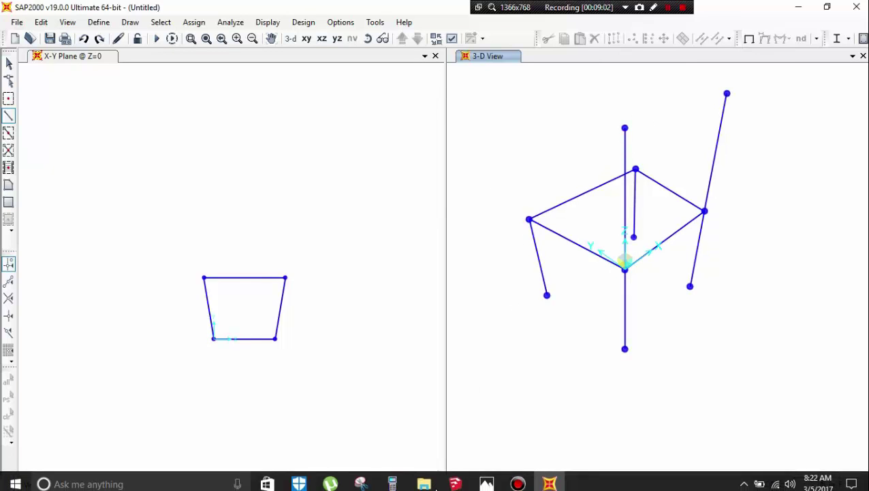
left_click(455, 478)
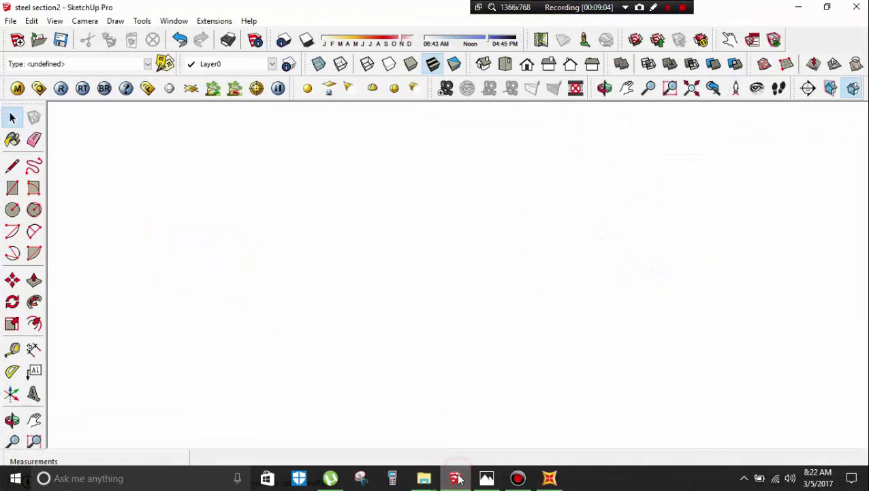
scroll(405, 308, "down", 4)
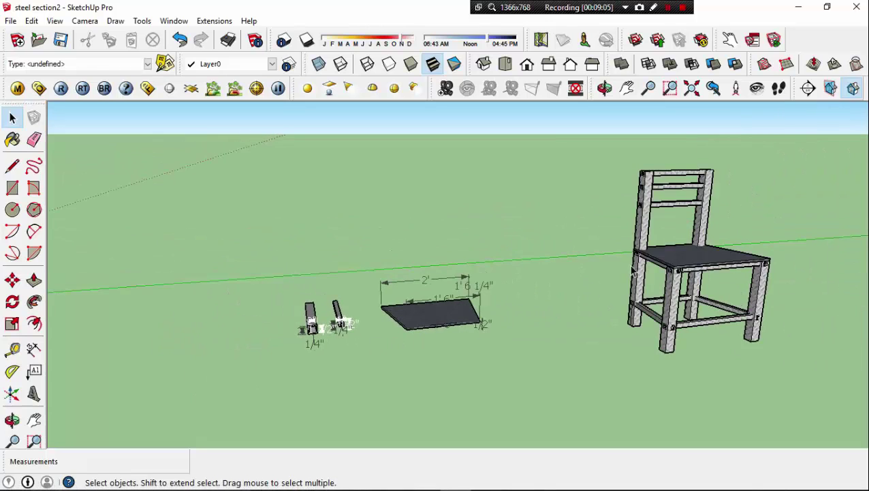
scroll(687, 174, "up", 2)
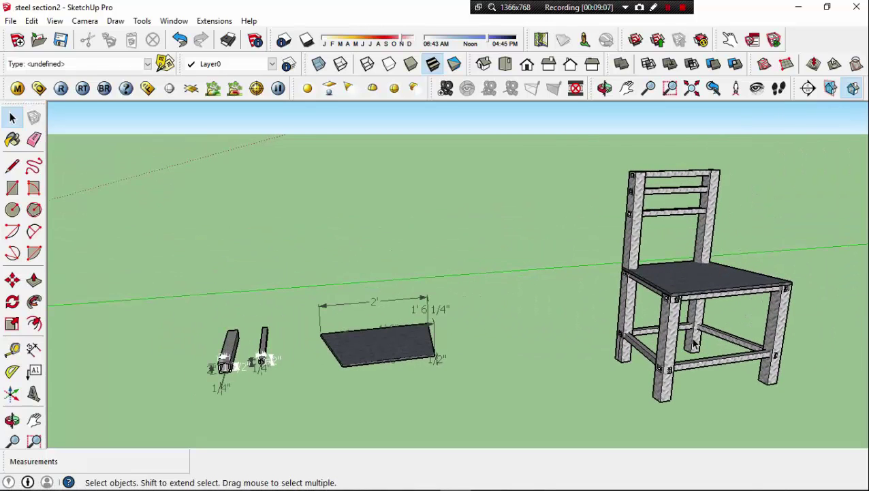
scroll(687, 191, "up", 2)
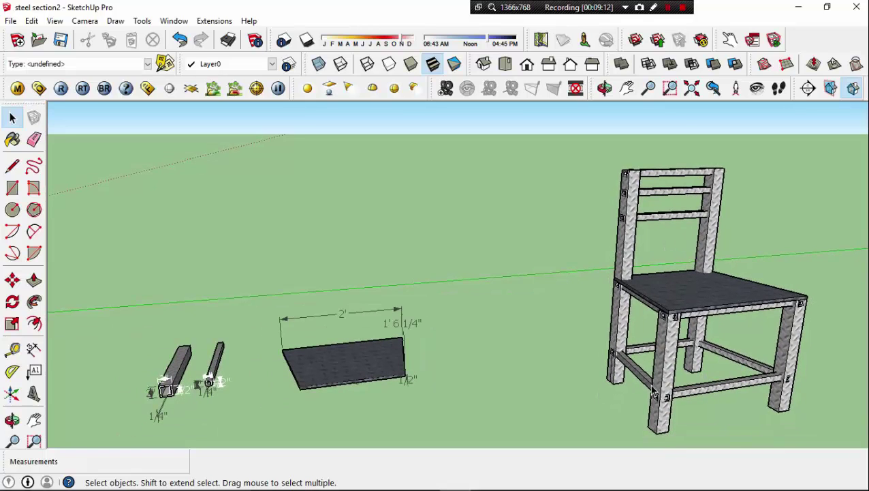
Step: Switch back to SAP2000 and set the 2D view to the X-Z plane at Y=0
scroll(706, 306, "up", 2)
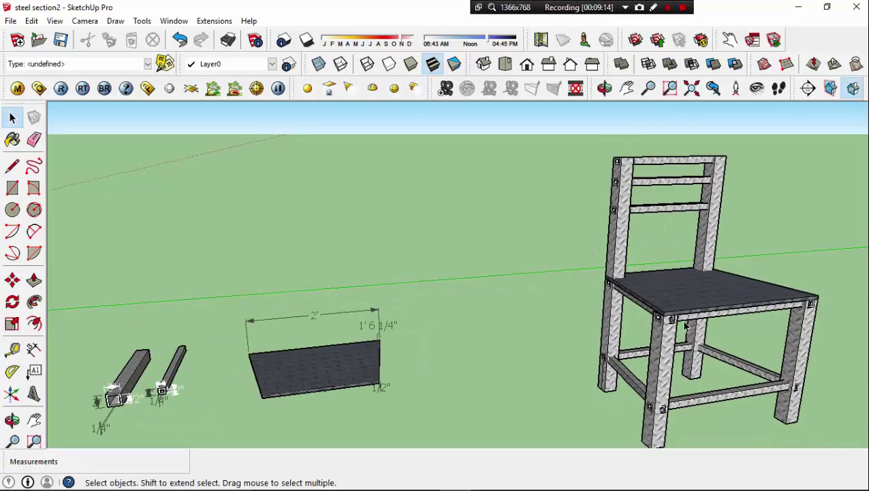
scroll(676, 315, "down", 2)
mouse_move(483, 482)
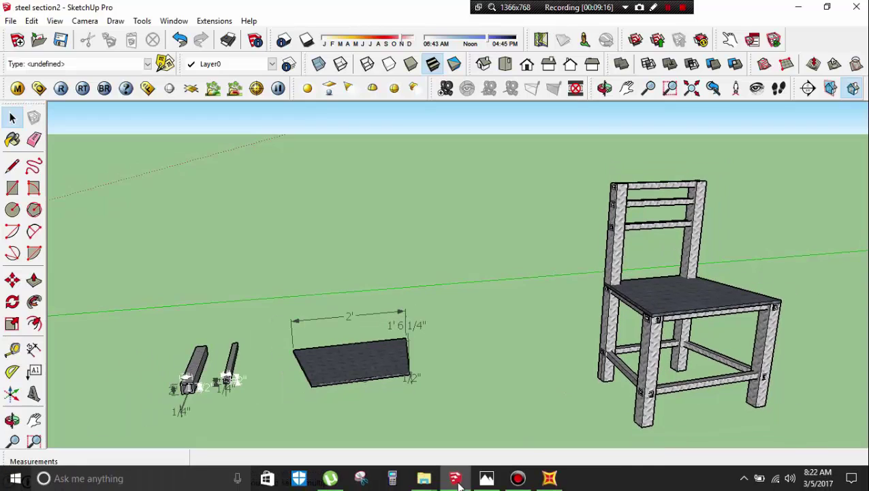
left_click(549, 477)
left_click(334, 191)
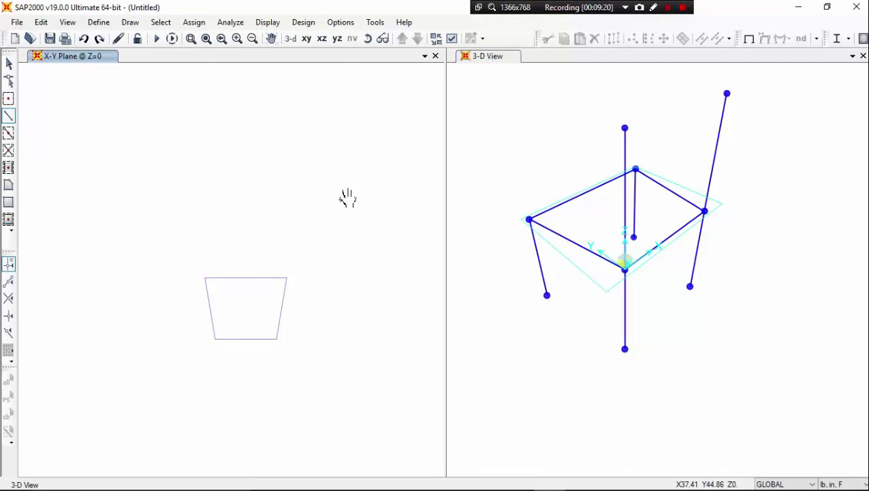
left_click(307, 38)
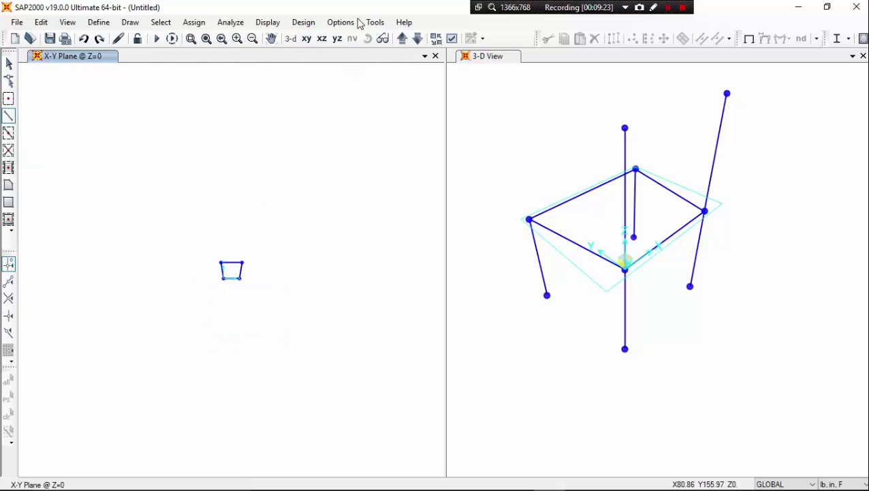
left_click(322, 38)
scroll(225, 275, "up", 4)
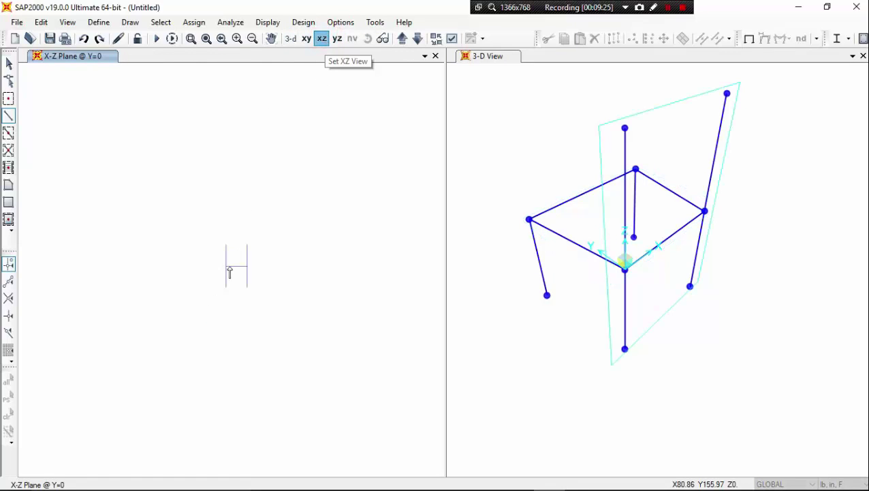
scroll(231, 266, "down", 1)
scroll(232, 266, "down", 1)
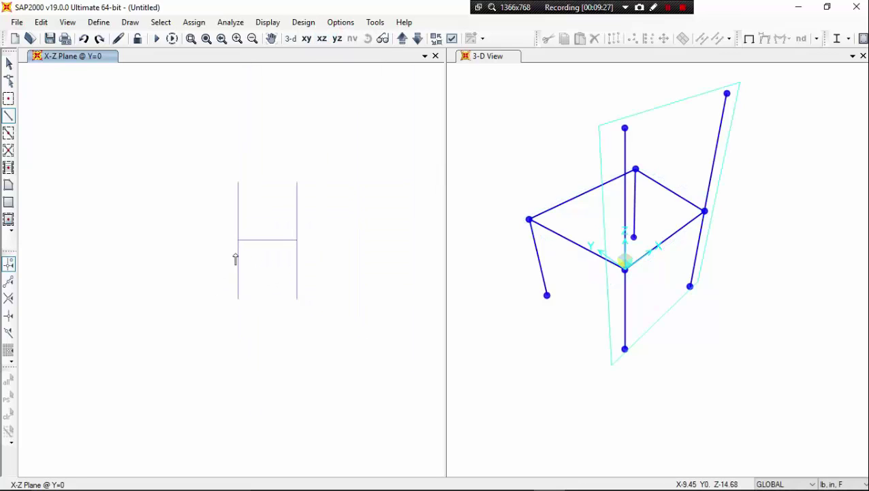
middle_click_drag(261, 226, 244, 237)
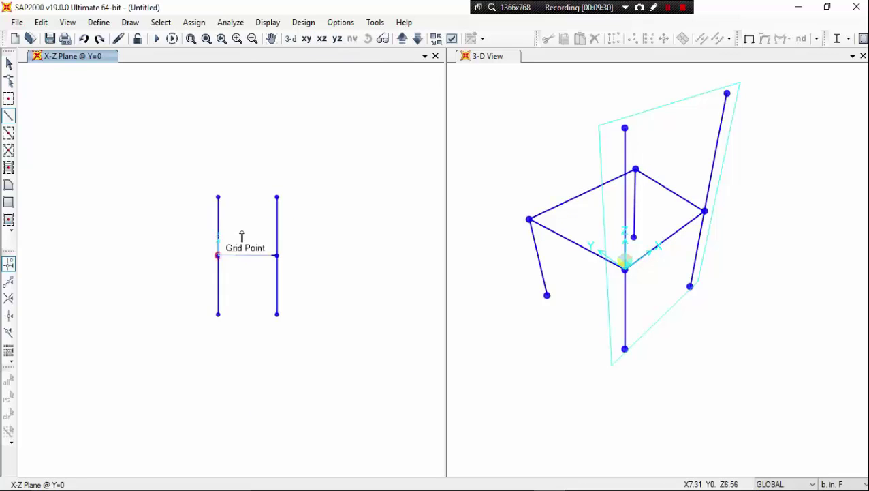
scroll(243, 236, "up", 1)
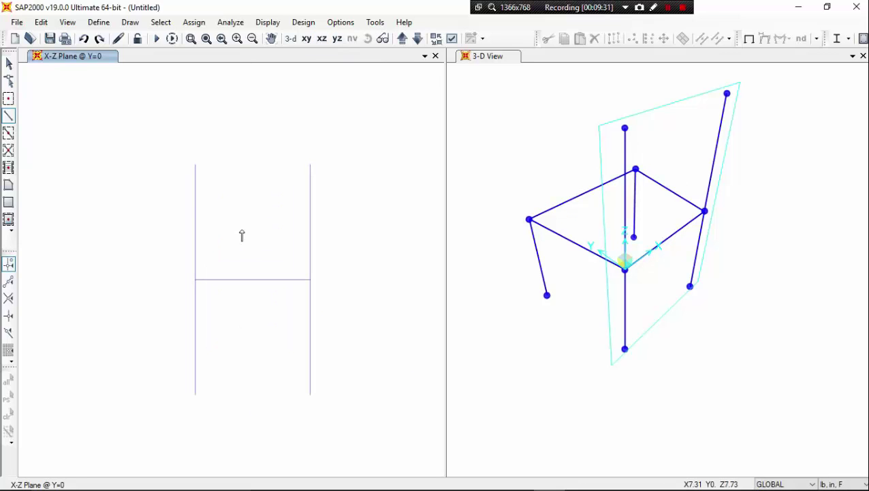
Step: Check the backrest spacings in the sketch photo and draw a special joint offset Z -0.5 from the top of the X=18 back leg
left_click(9, 100)
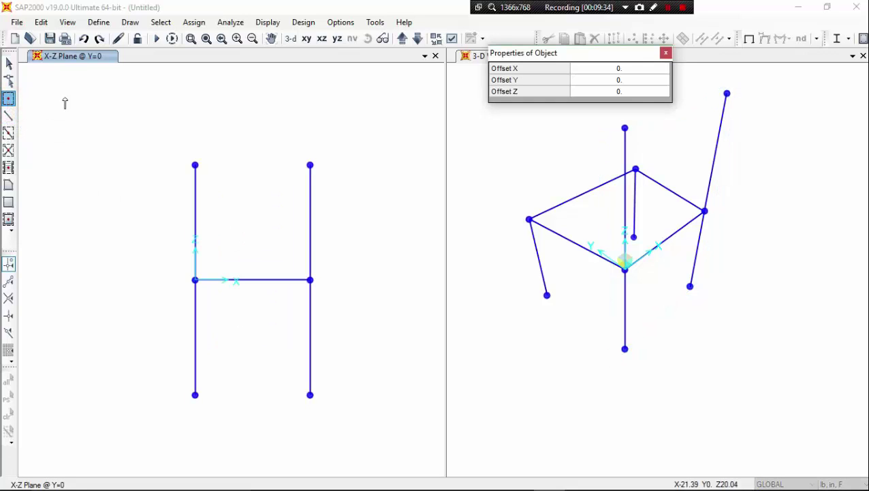
left_click(627, 92)
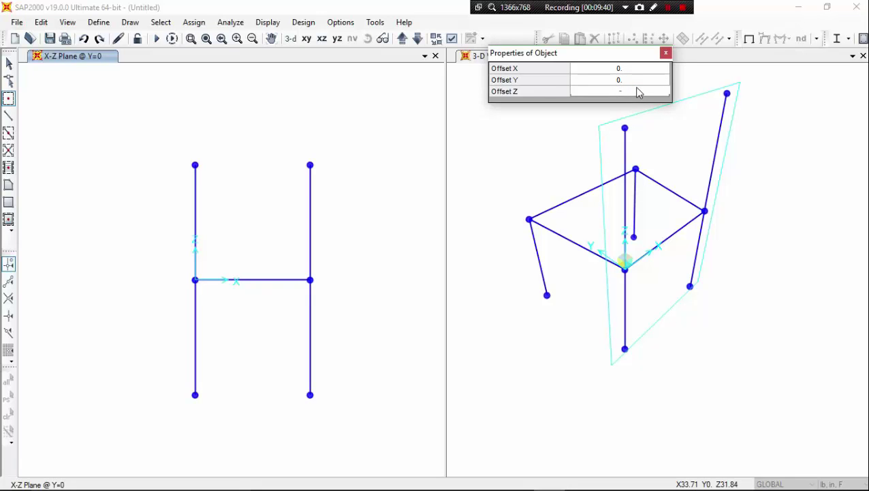
type("-.5")
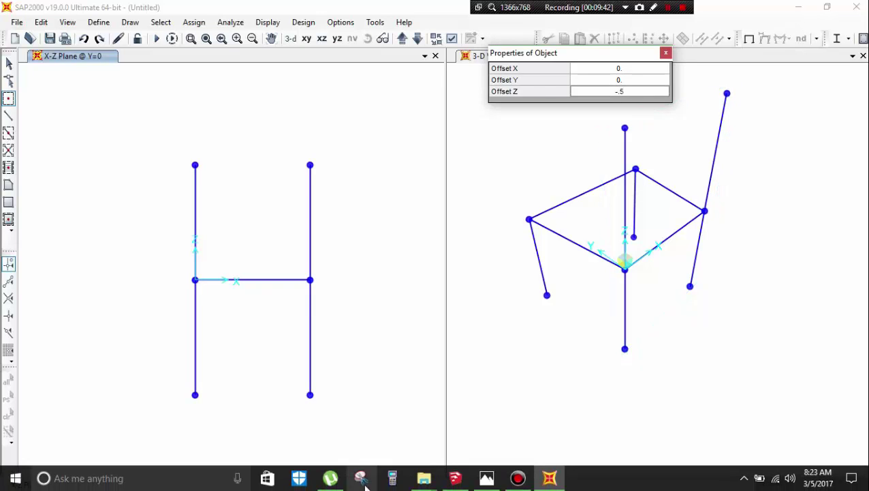
left_click(500, 481)
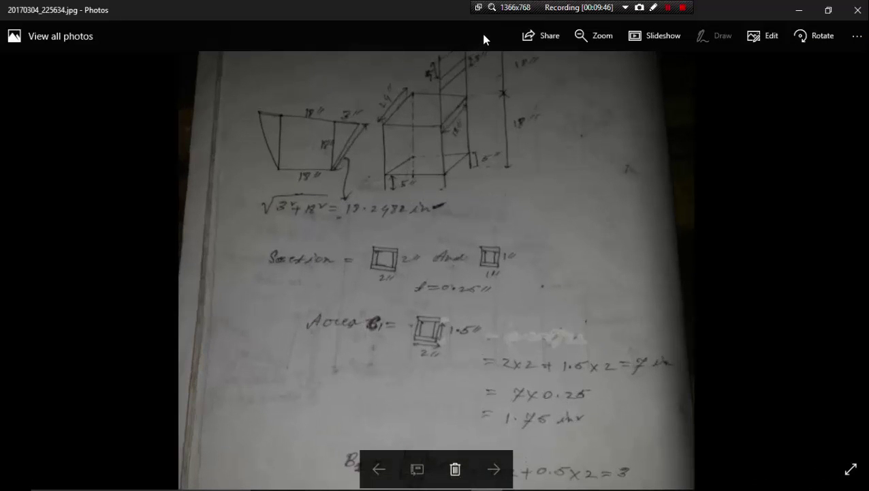
scroll(486, 55, "up", 2)
scroll(496, 68, "down", 3)
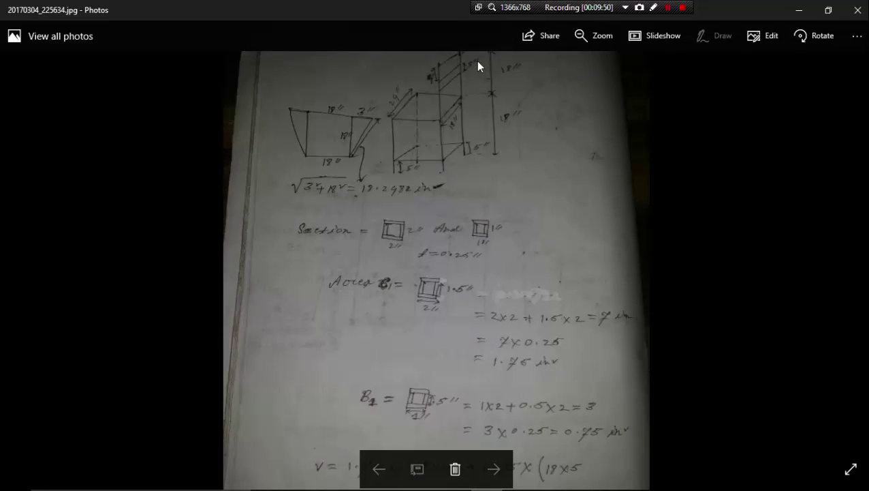
scroll(477, 61, "up", 2)
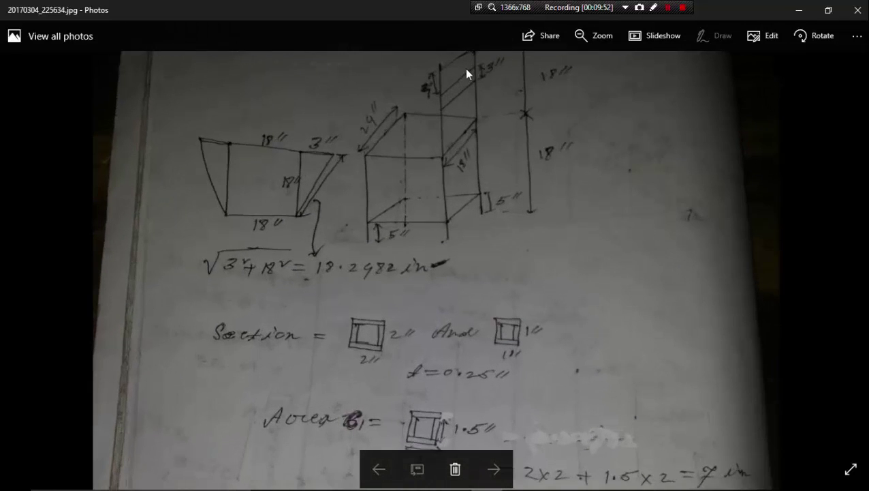
scroll(464, 68, "down", 3)
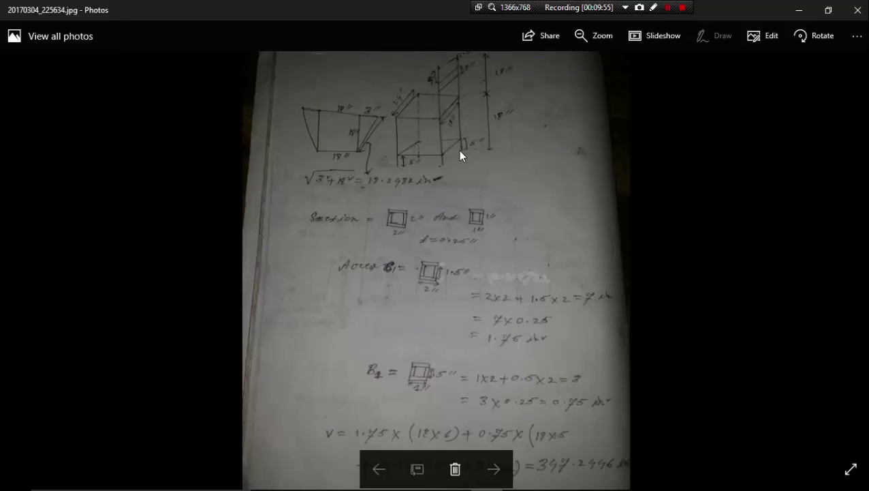
left_click(801, 10)
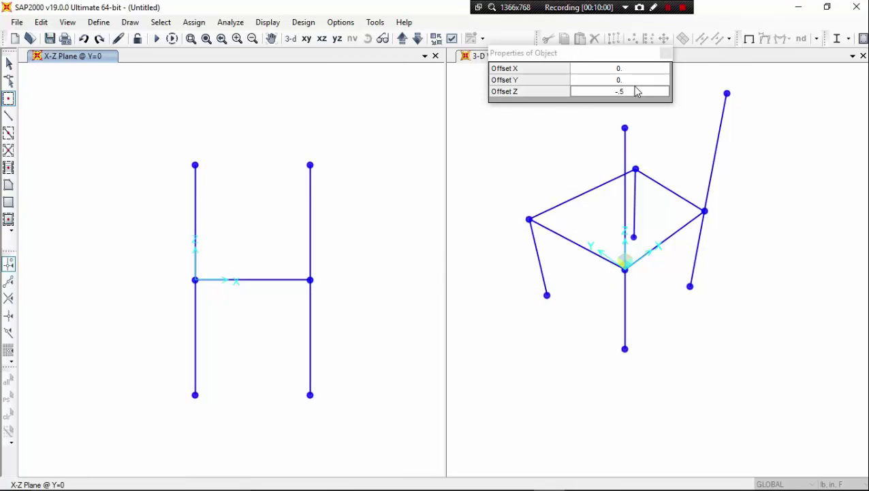
left_click(309, 167)
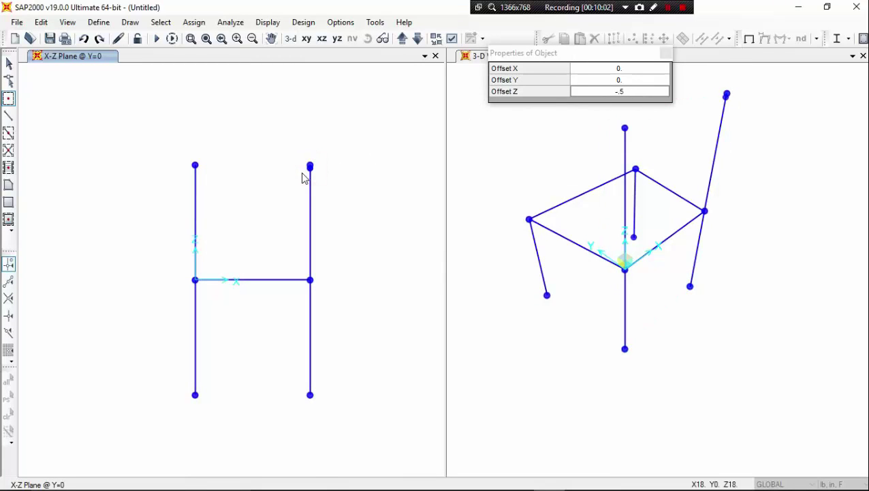
left_click(641, 89)
left_click(641, 89)
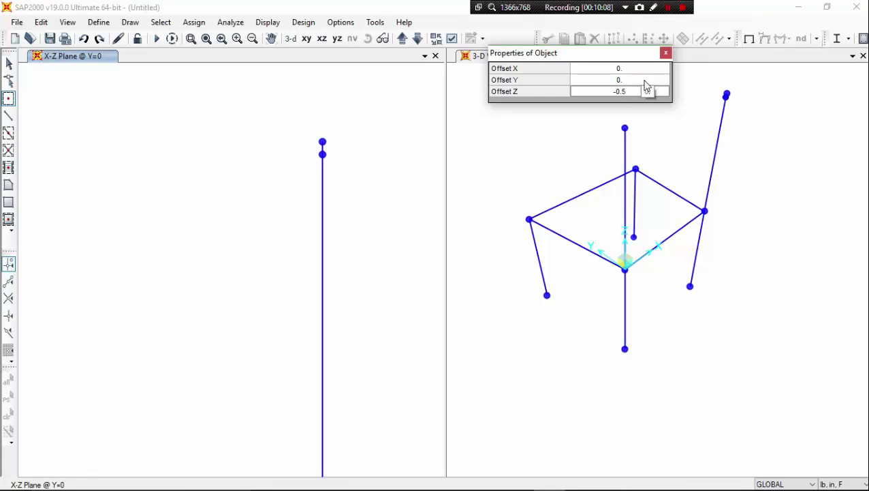
double_click(626, 93)
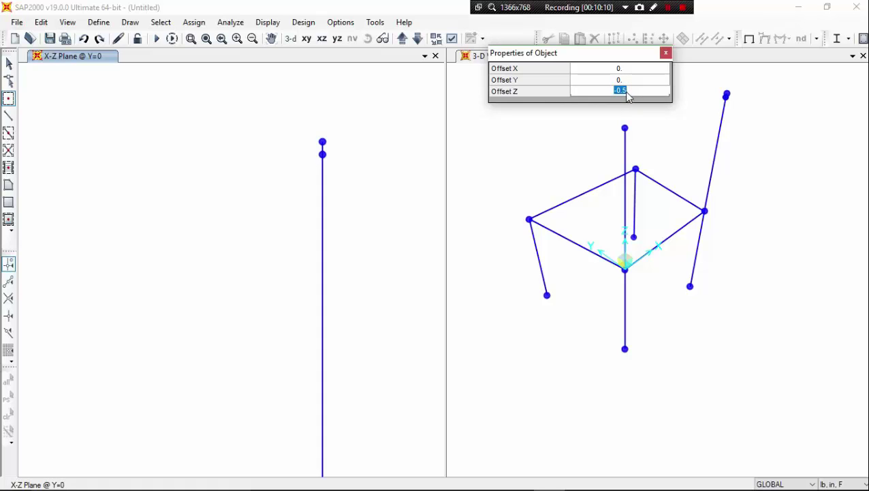
type("-")
key("Return")
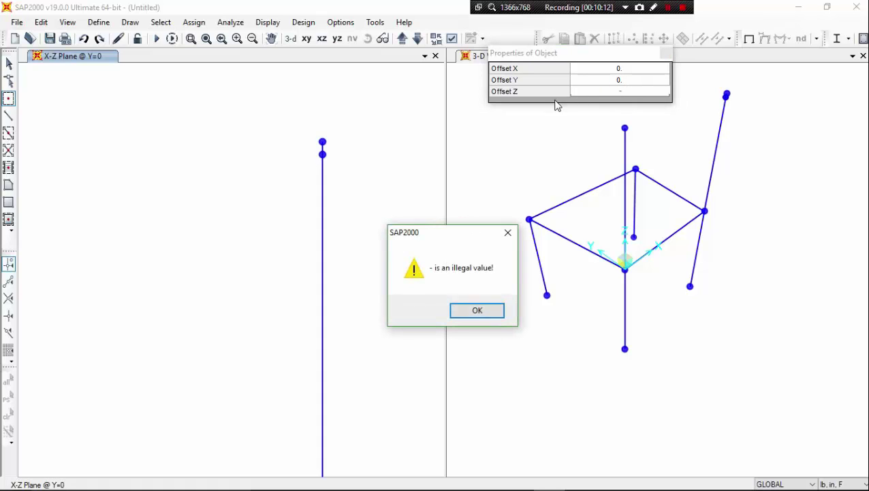
left_click(507, 234)
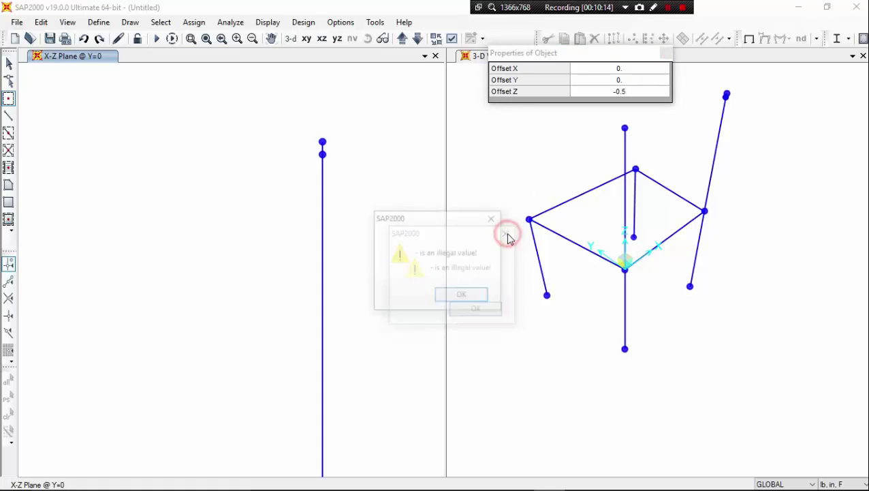
left_click(481, 295)
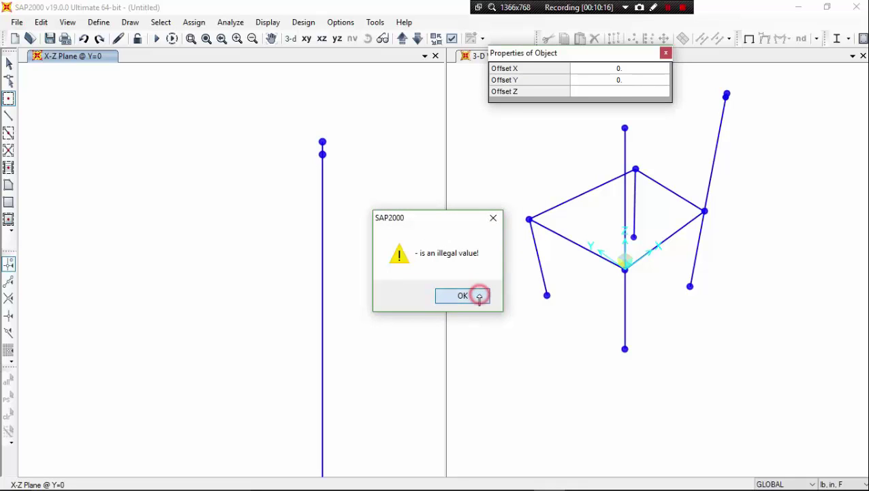
Step: Draw a joint on the X=18 back leg with a Z offset of -4 from the joint at Z=17.5
left_click(636, 89)
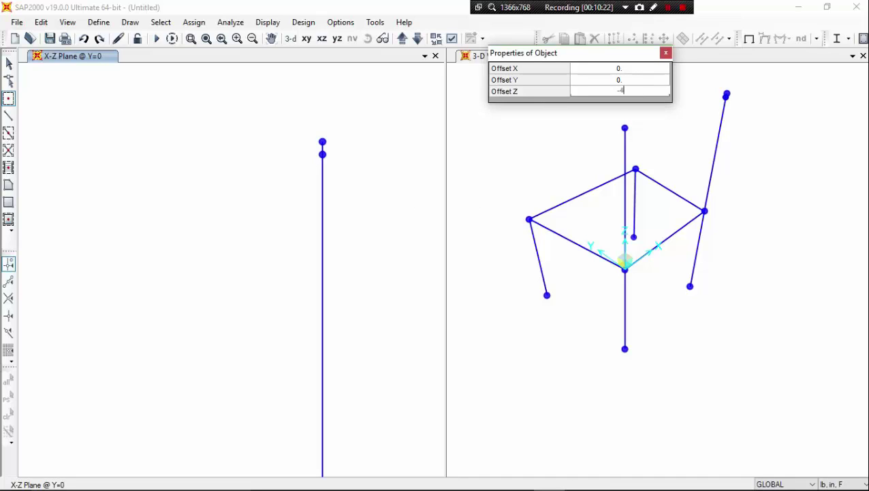
key("Return")
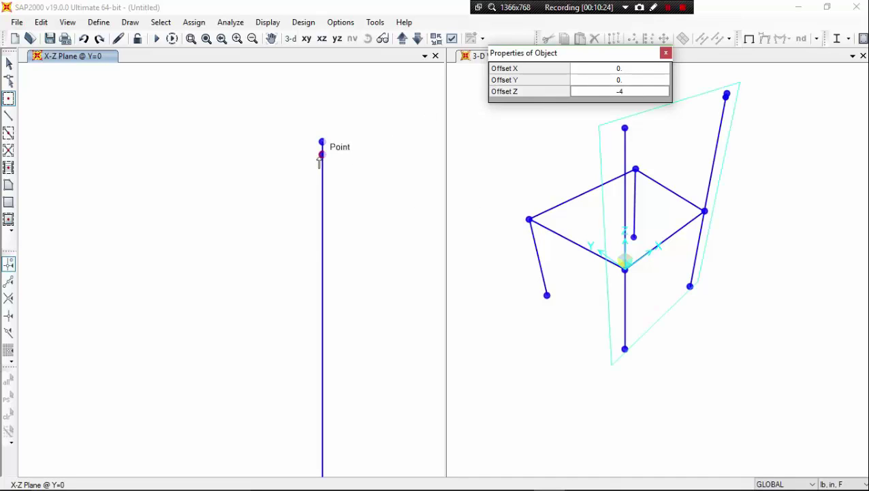
left_click(322, 154)
Step: Draw a joint on the X=18 back leg with a Z offset of -3 from the joint at Z=13.5
left_click(634, 93)
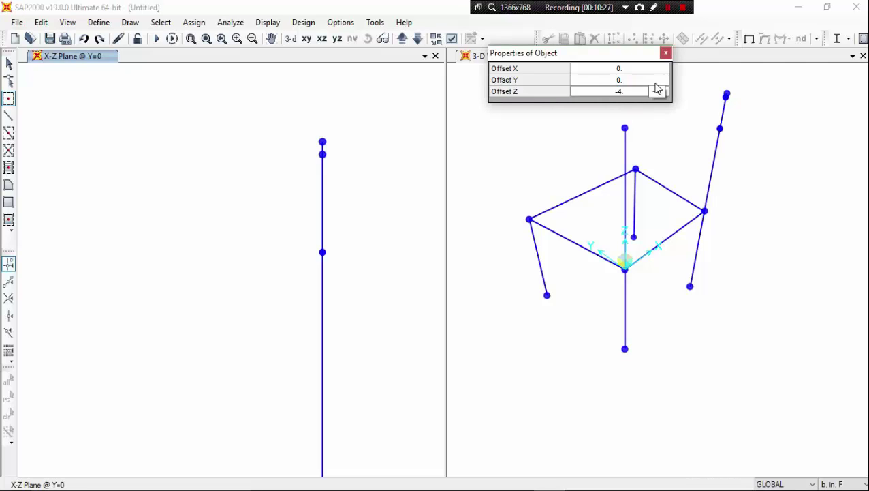
left_click(624, 94)
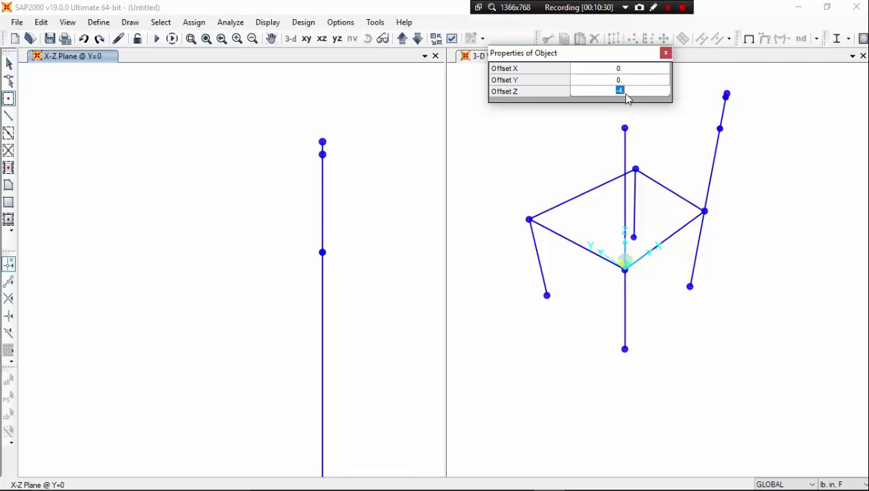
type("-3")
left_click(322, 252)
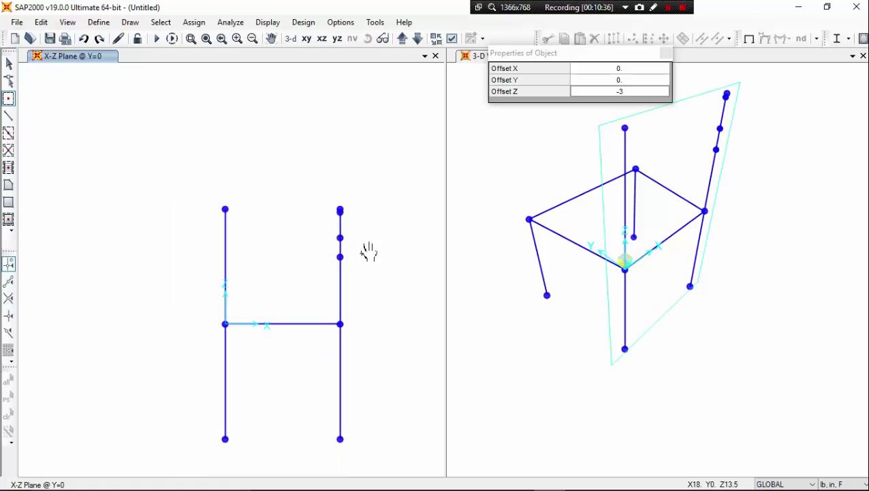
Step: Draw a joint on the X=0 back leg with a Z offset of -0.5 from its top end
middle_click_drag(368, 252, 354, 206)
scroll(202, 166, "up", 2)
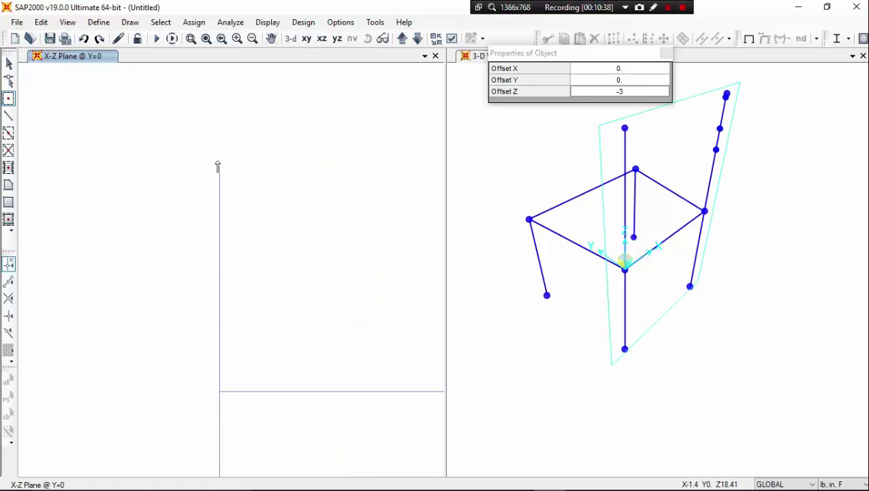
middle_click_drag(178, 170, 200, 156)
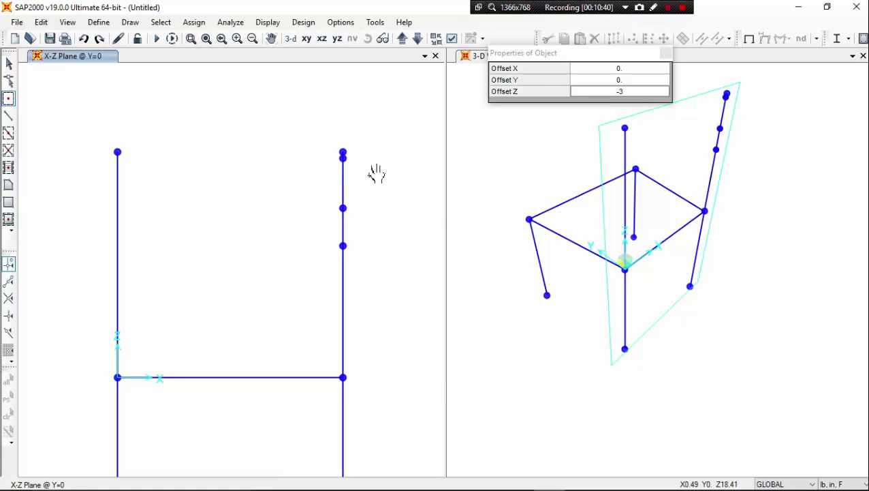
left_click(633, 94)
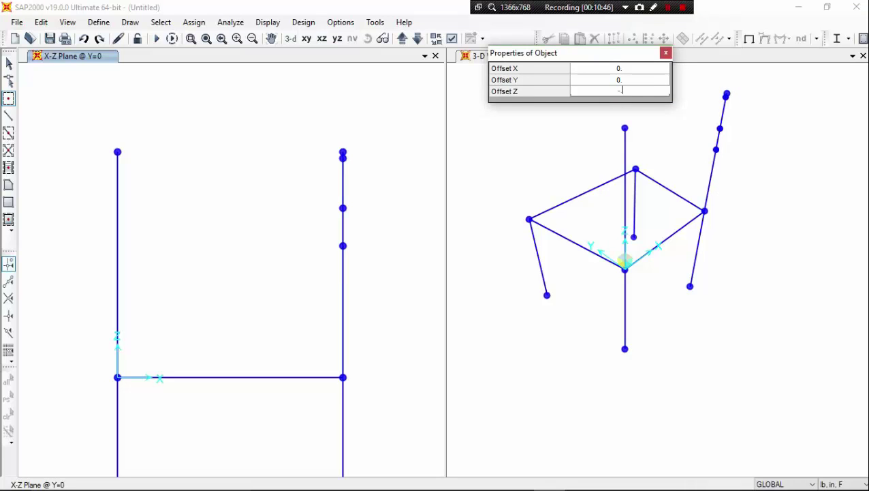
type("-.5")
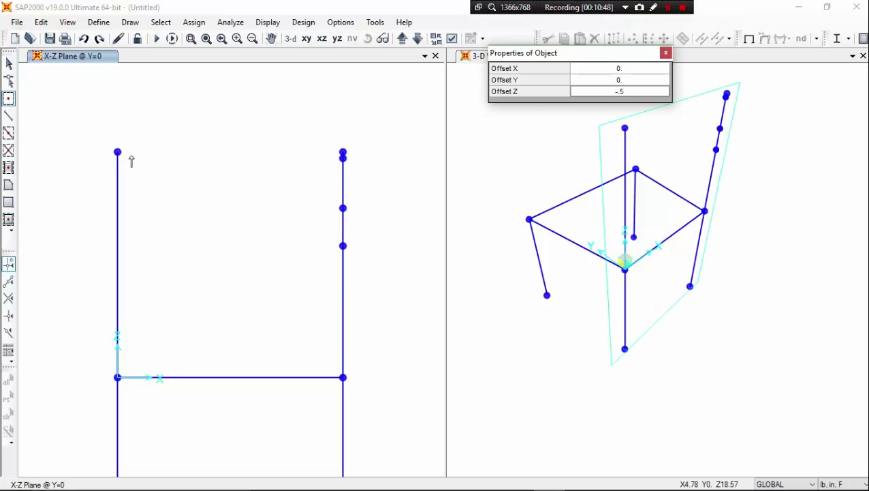
left_click(118, 154)
Step: Draw a joint on the X=0 back leg with a Z offset of -4 from the joint at Z=17.5
scroll(129, 163, "up", 3)
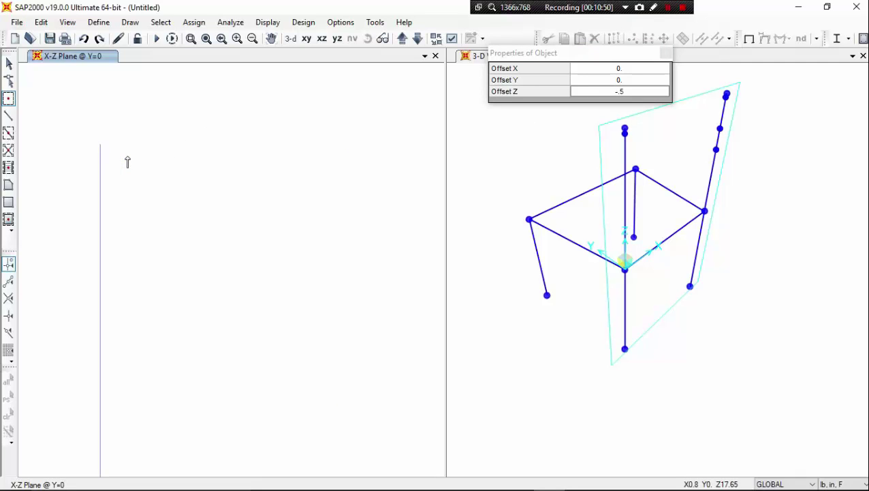
left_click(637, 93)
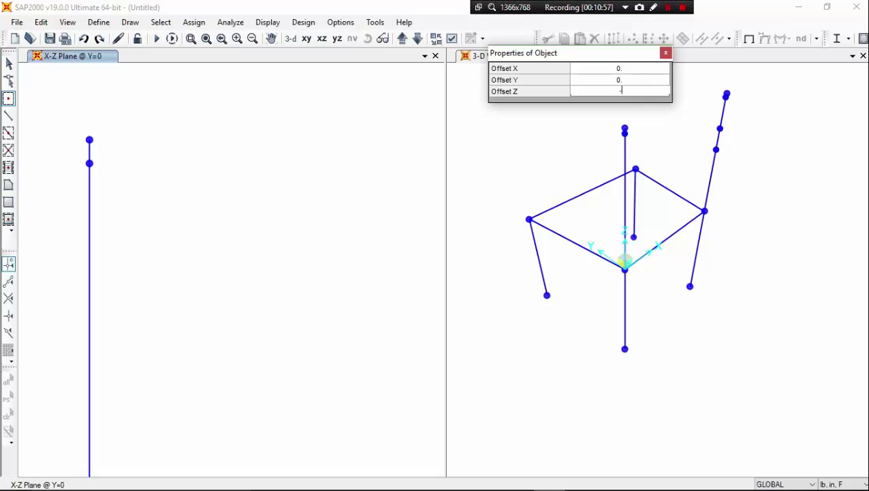
left_click(87, 165)
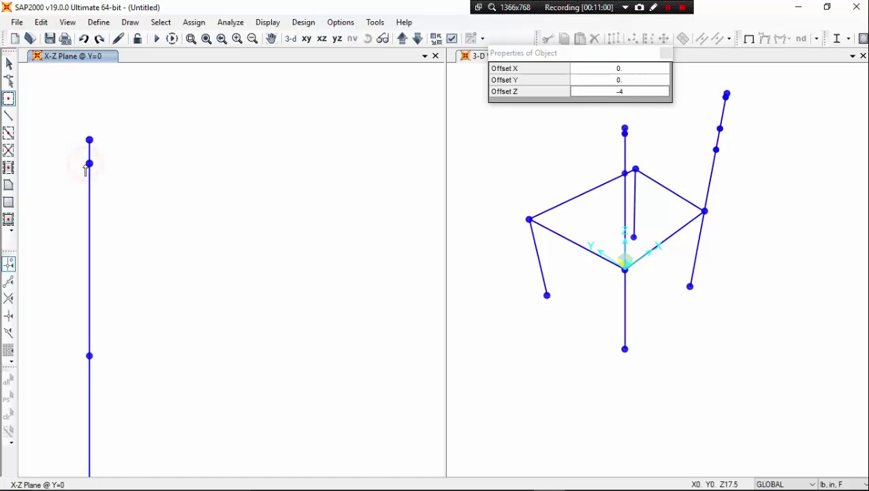
Step: Draw a joint on the X=0 back leg with a Z offset of -3 from the joint at Z=13.5
left_click(638, 92)
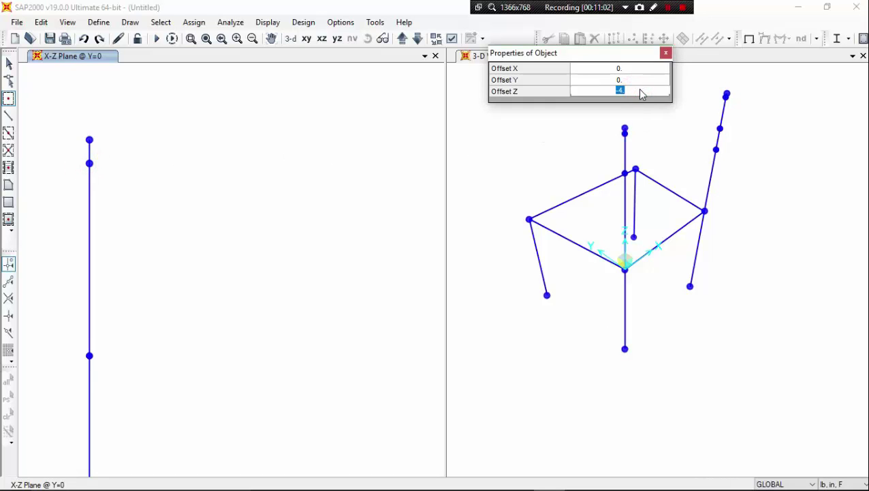
type("-")
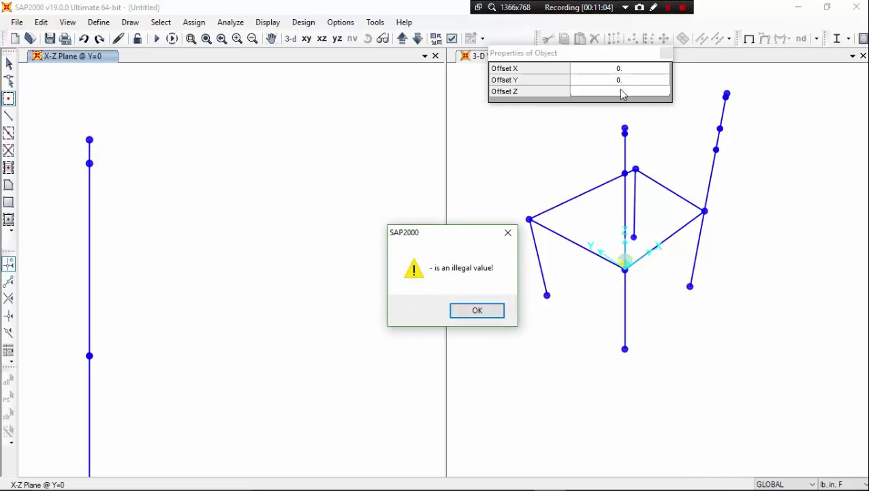
left_click(512, 234)
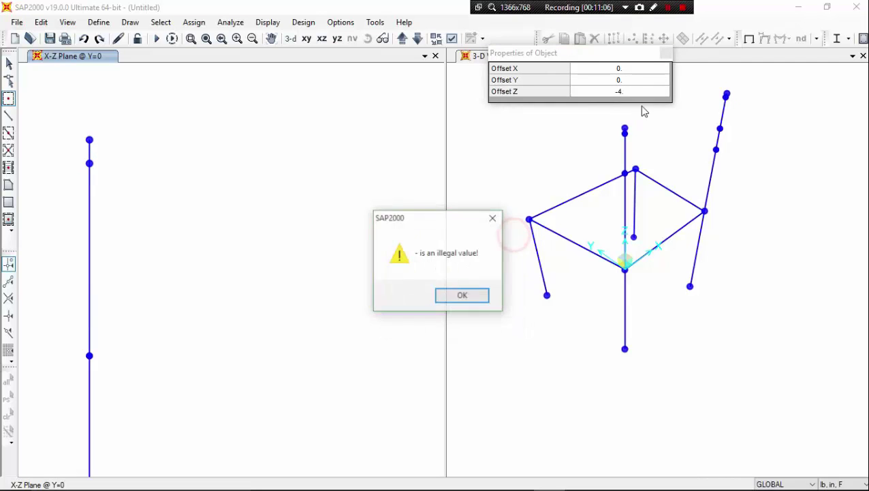
left_click(492, 219)
left_click(631, 93)
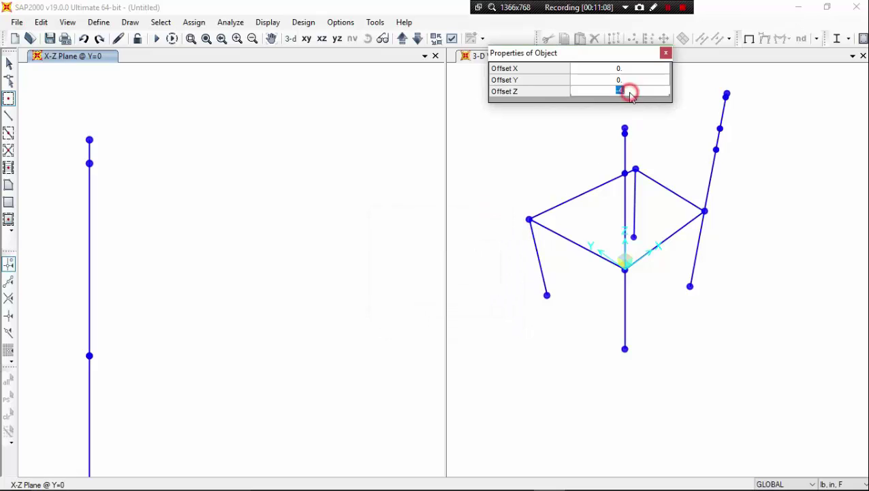
left_click(630, 93)
type("-3")
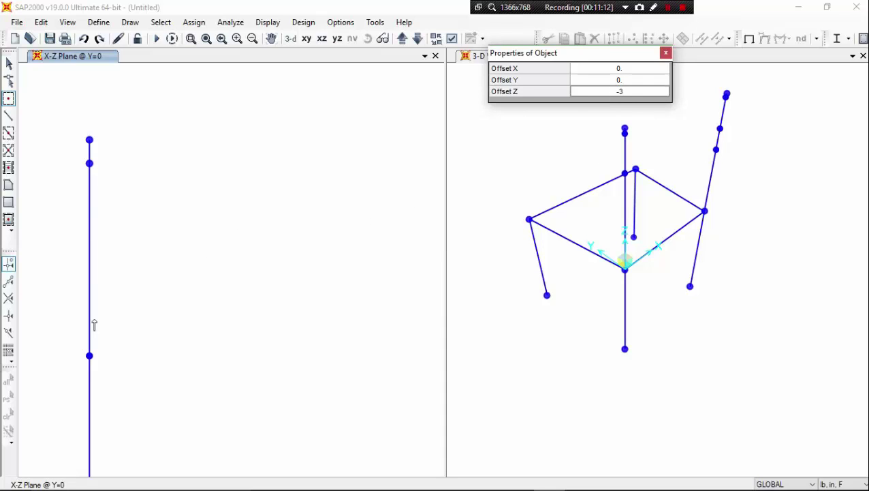
left_click(87, 355)
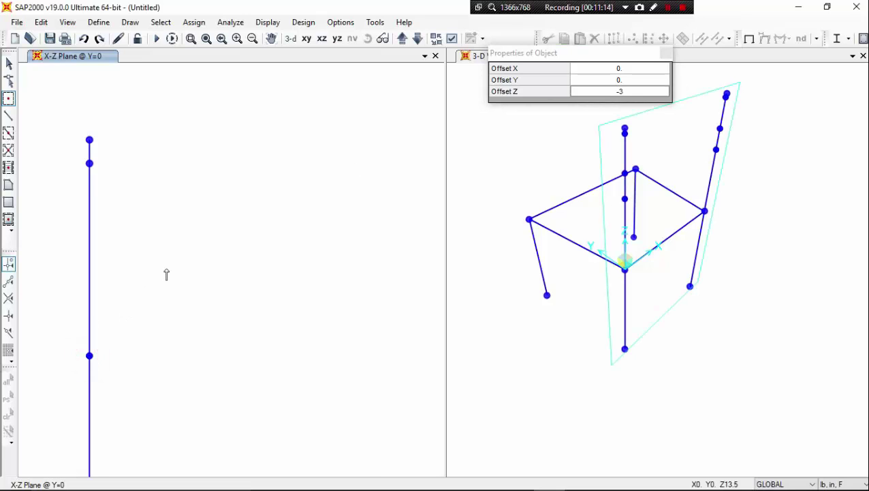
Step: Draw a joint on each of the four legs with a Z offset of 5 from its bottom end
scroll(167, 273, "down", 3)
middle_click_drag(182, 268, 202, 133)
scroll(266, 206, "down", 3)
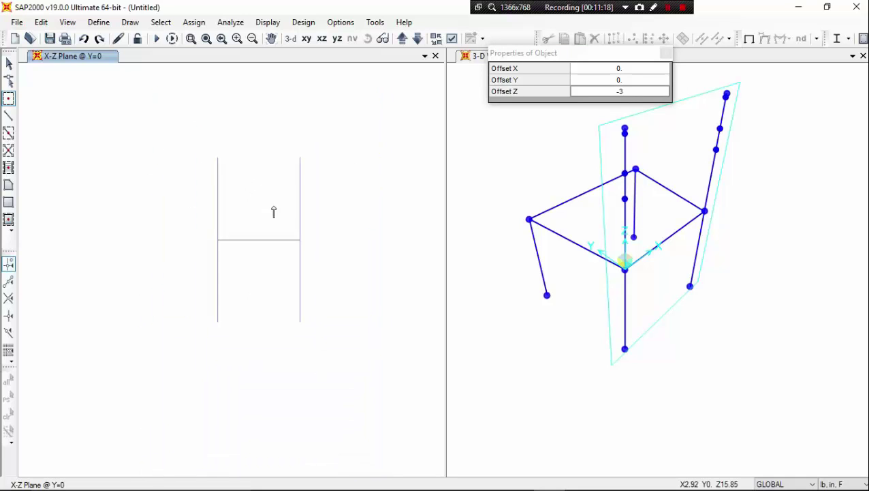
left_click(634, 93)
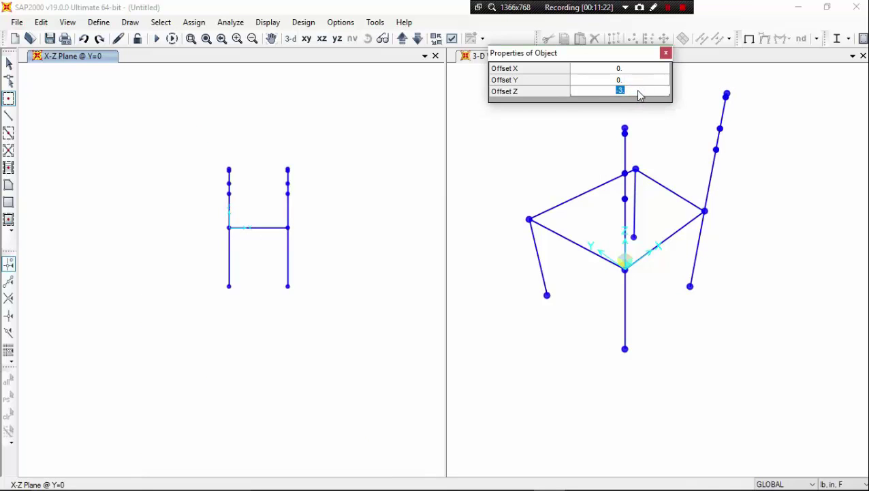
type("5")
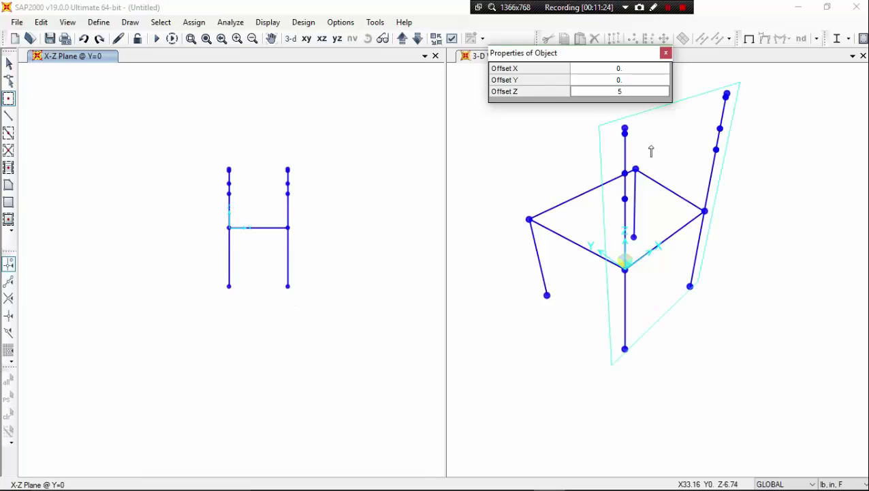
left_click(288, 287)
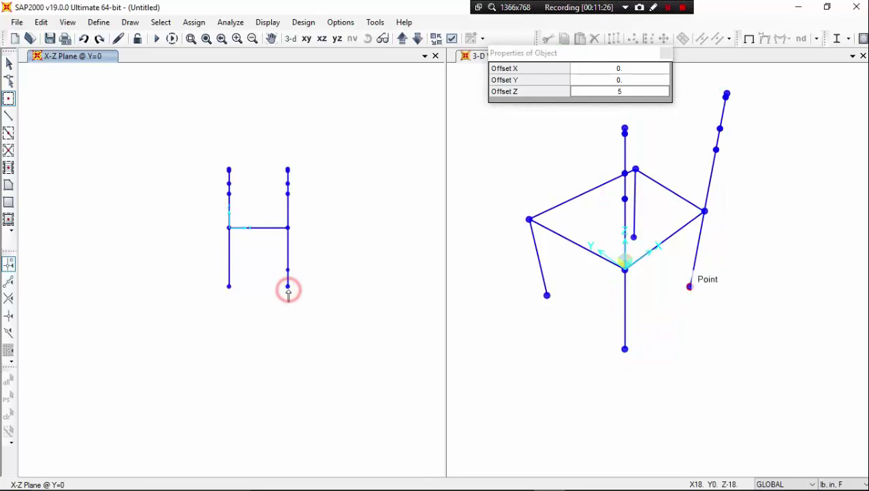
left_click(227, 287)
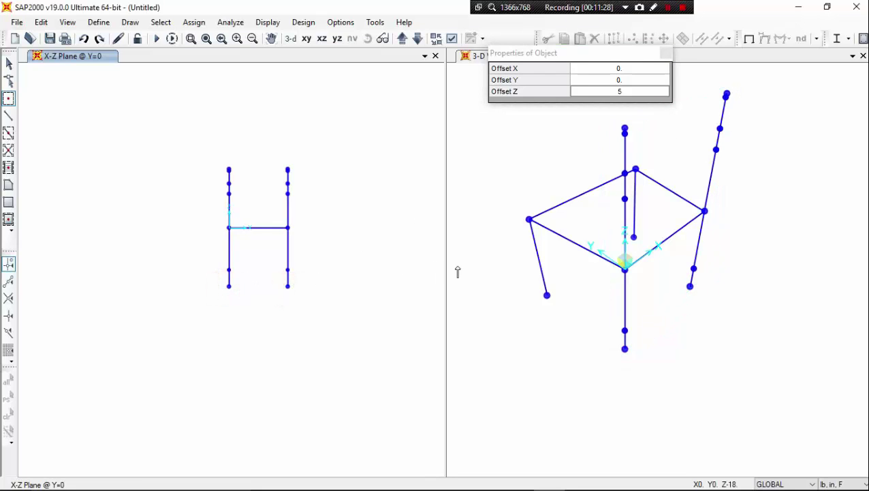
left_click(546, 296)
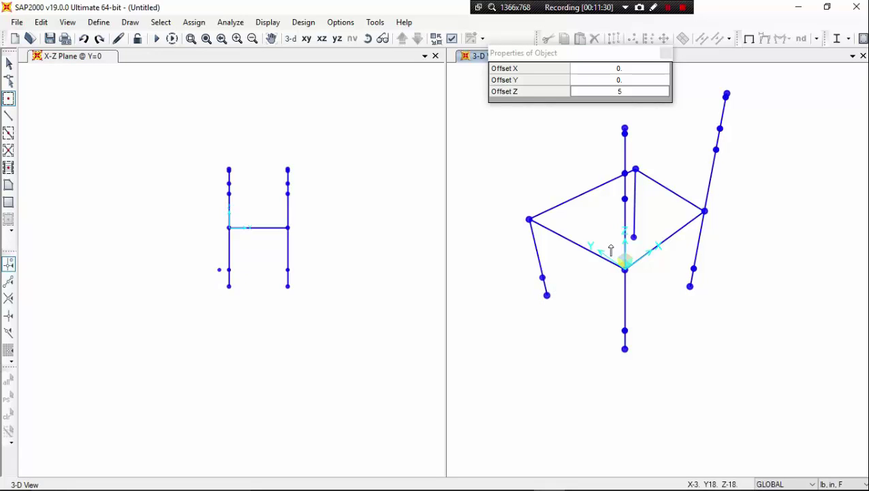
left_click(633, 239)
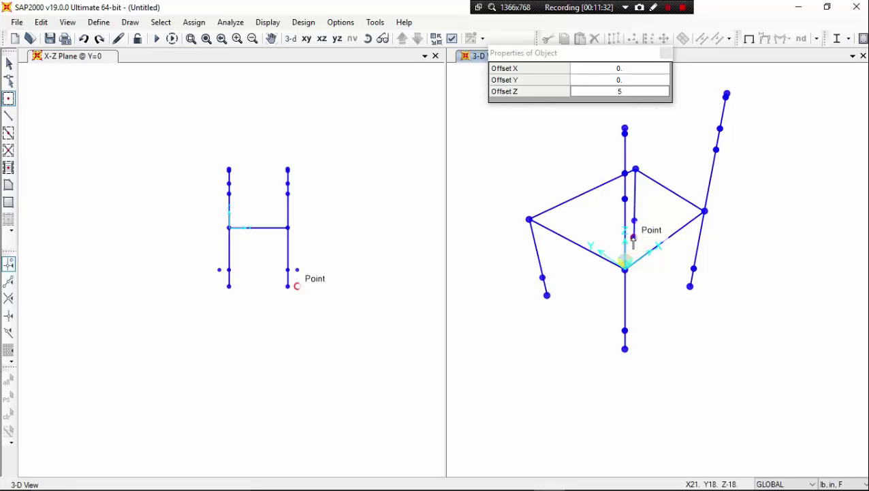
middle_click_drag(481, 221, 484, 246)
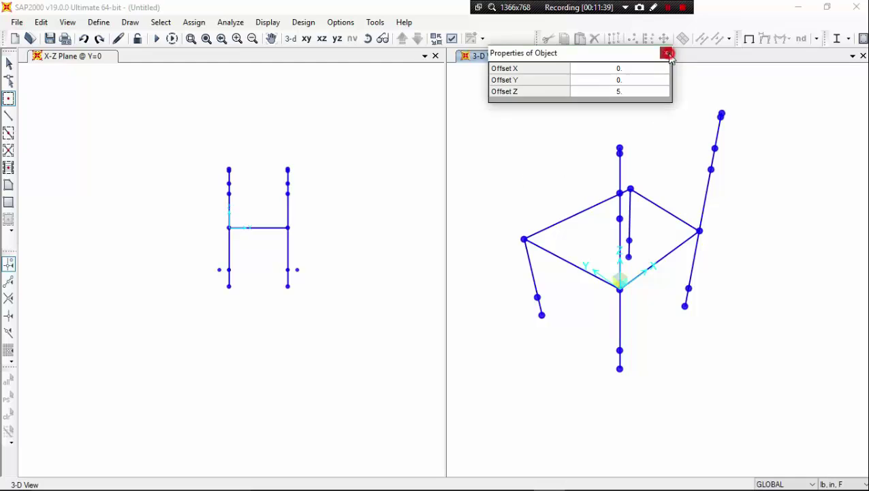
left_click(666, 54)
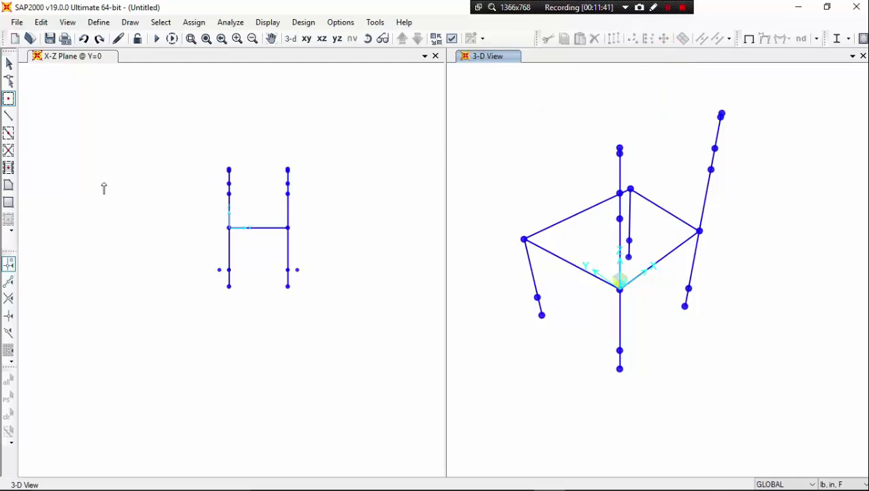
Step: Draw a straight frame member with section B1 between the two back legs at Z=13.5
left_click(8, 117)
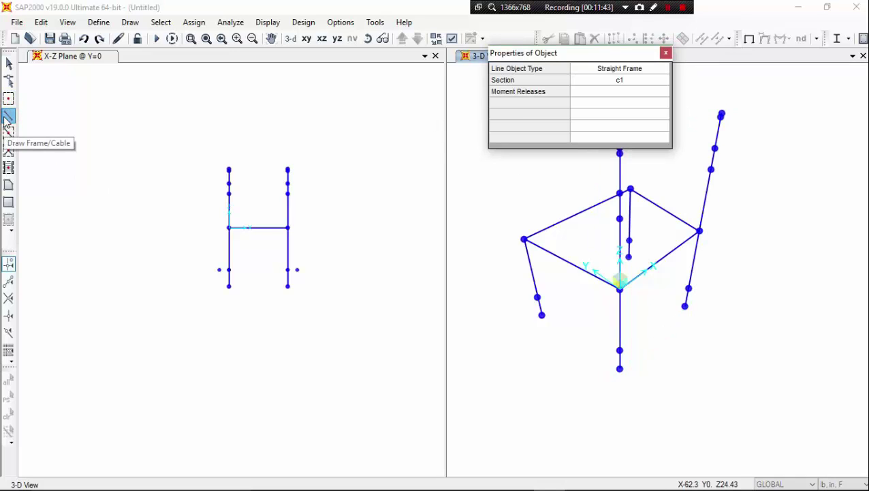
left_click(642, 82)
left_click(642, 83)
left_click(617, 102)
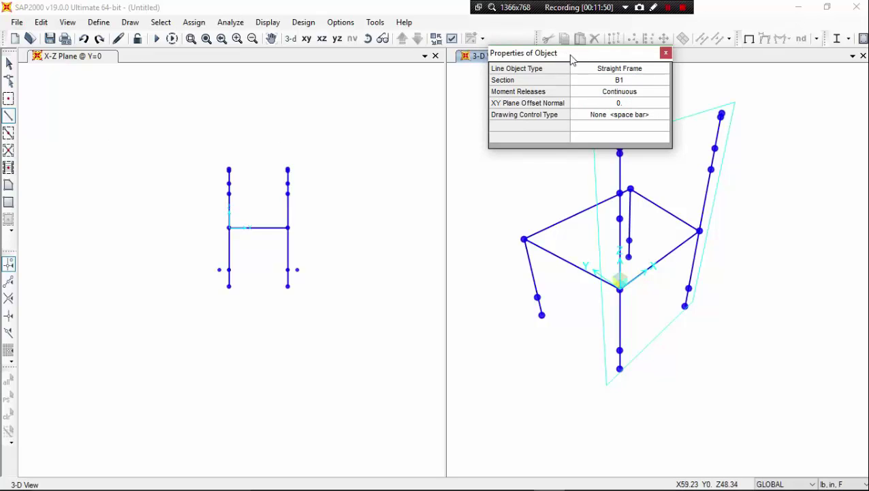
left_click_drag(556, 62, 519, 66)
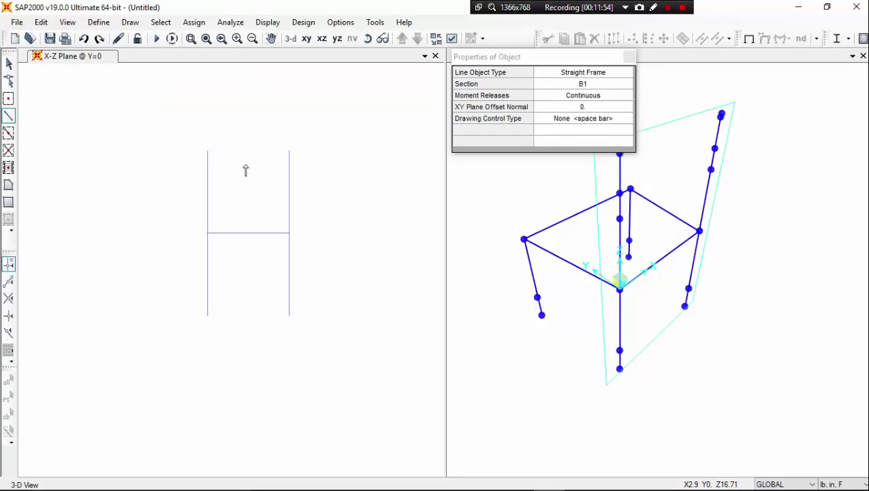
scroll(244, 171, "down", 1)
middle_click_drag(244, 171, 218, 193)
left_click(218, 169)
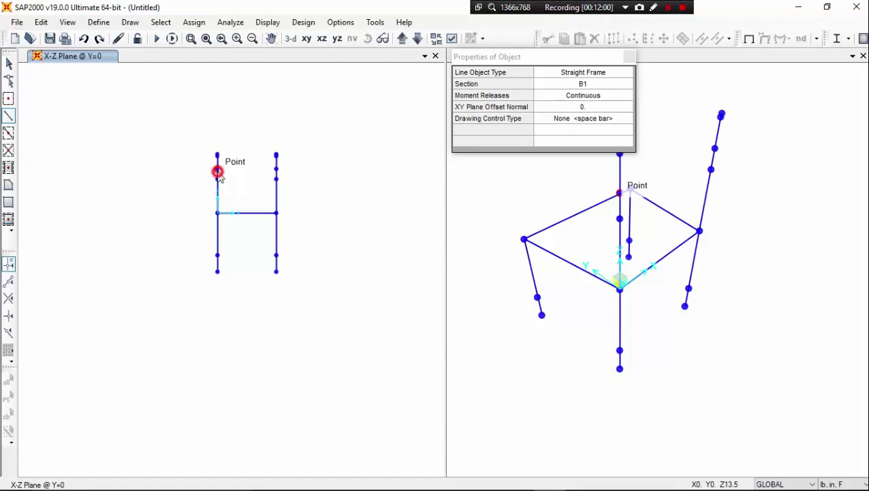
left_click(276, 169)
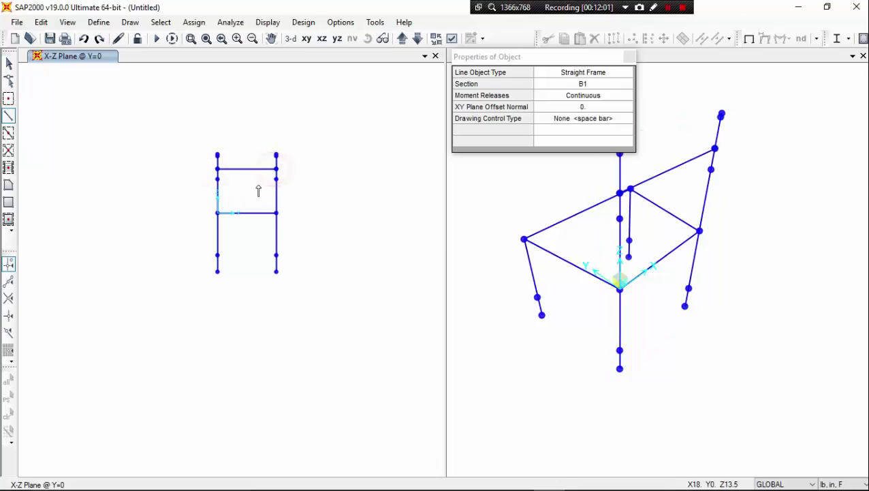
Step: Draw a B1 frame member between the two back legs at Z=10.5
left_click(217, 178)
left_click(276, 178)
right_click(254, 195)
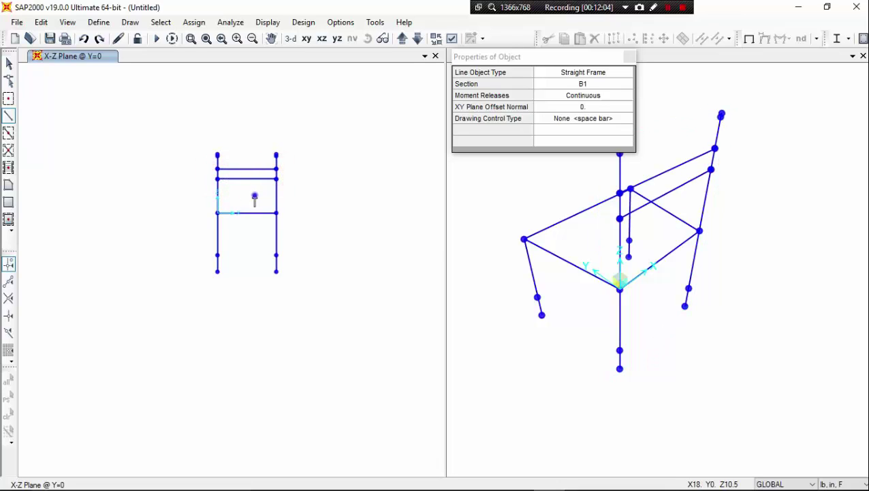
scroll(249, 169, "up", 3)
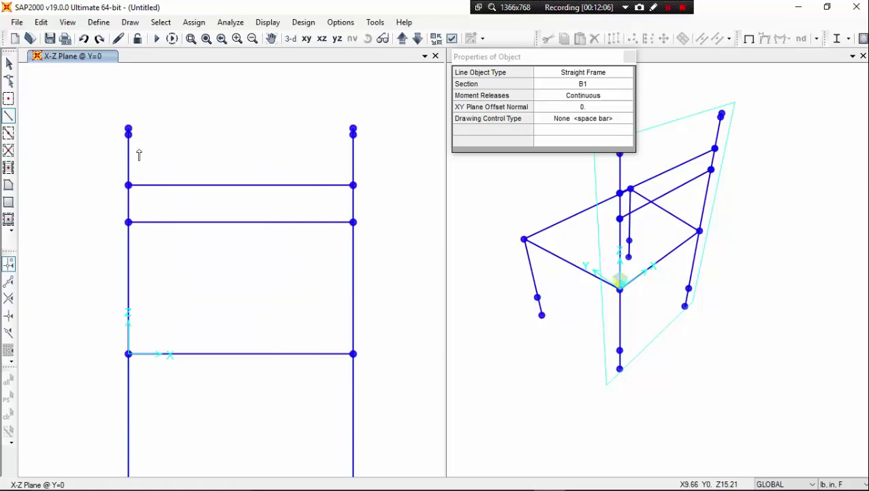
left_click(127, 131)
right_click(153, 140)
key("ctrl+z")
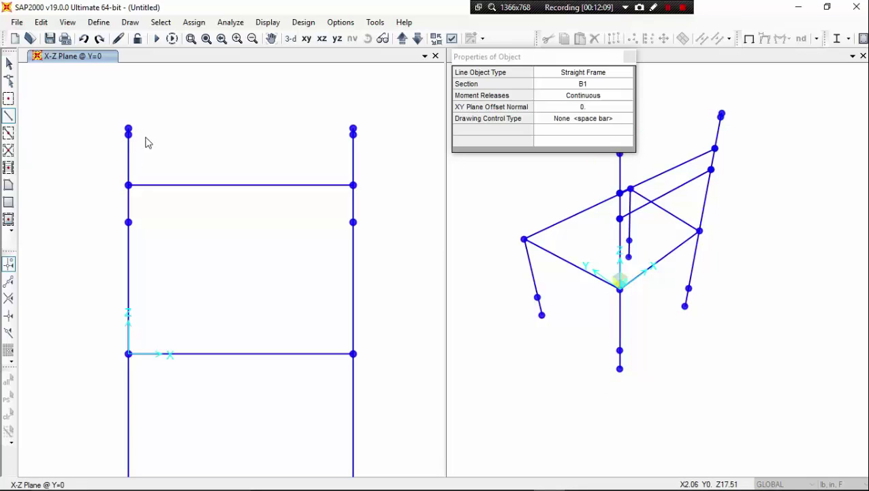
Step: Draw a B1 frame member between the two back legs at Z=17.5
left_click(128, 133)
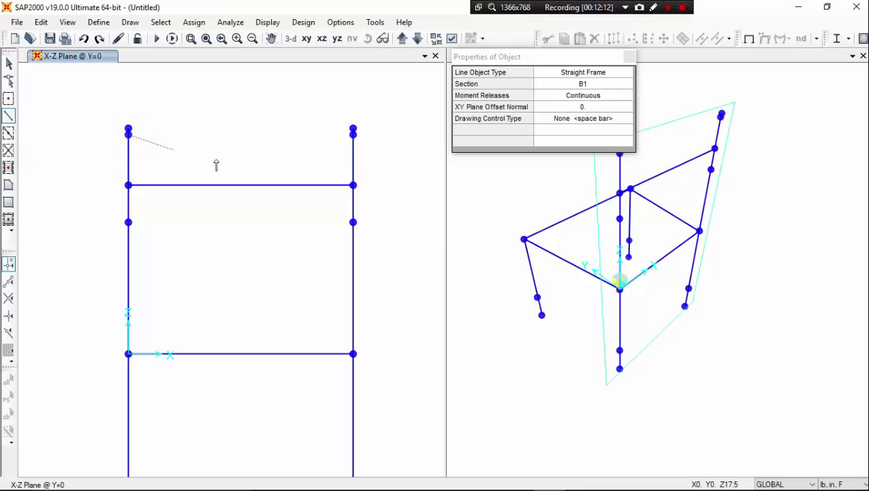
left_click(353, 134)
right_click(323, 151)
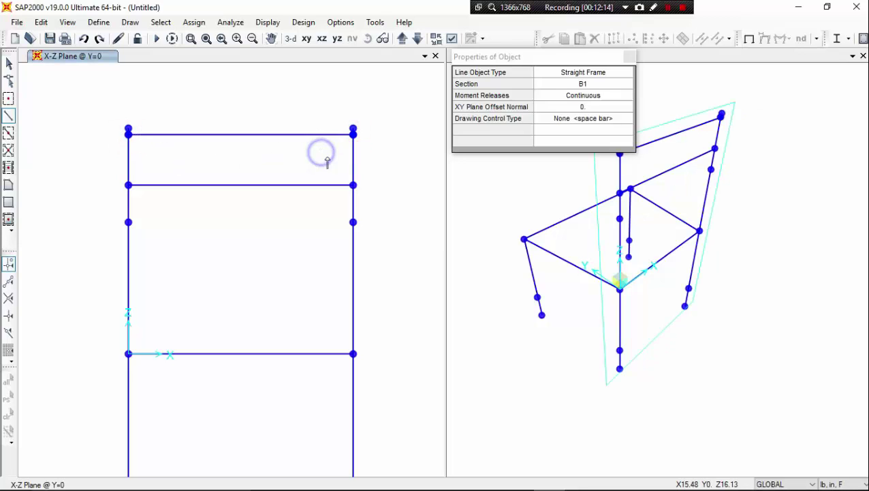
Step: Draw B1 frame members at Z=-13 from the X=0 back leg to the X=18 back leg and to the X=-3 front leg
left_click(620, 350)
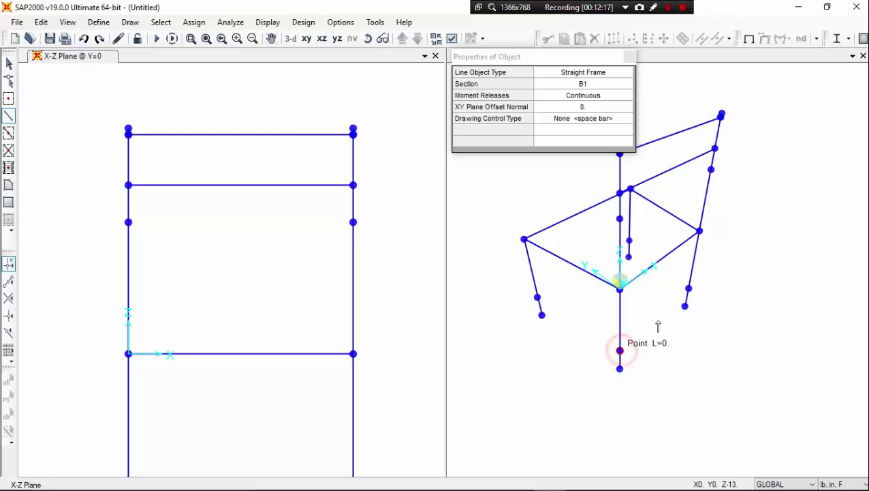
left_click(689, 289)
right_click(735, 241)
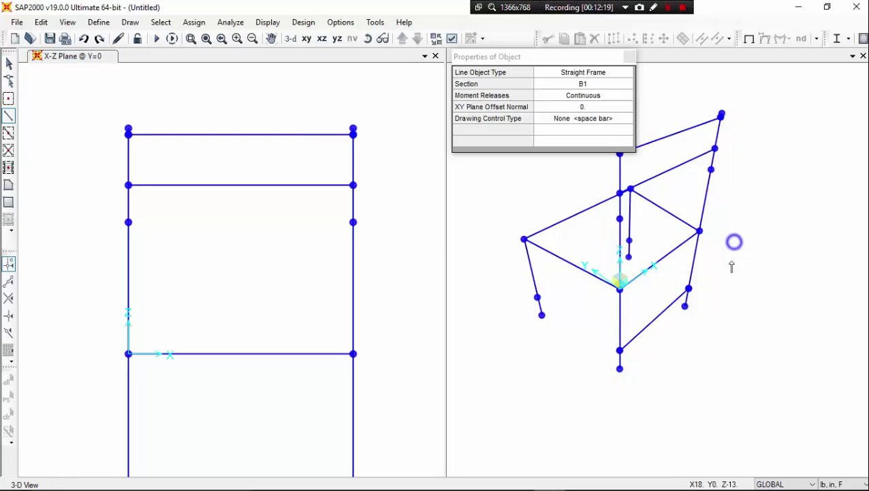
left_click(620, 350)
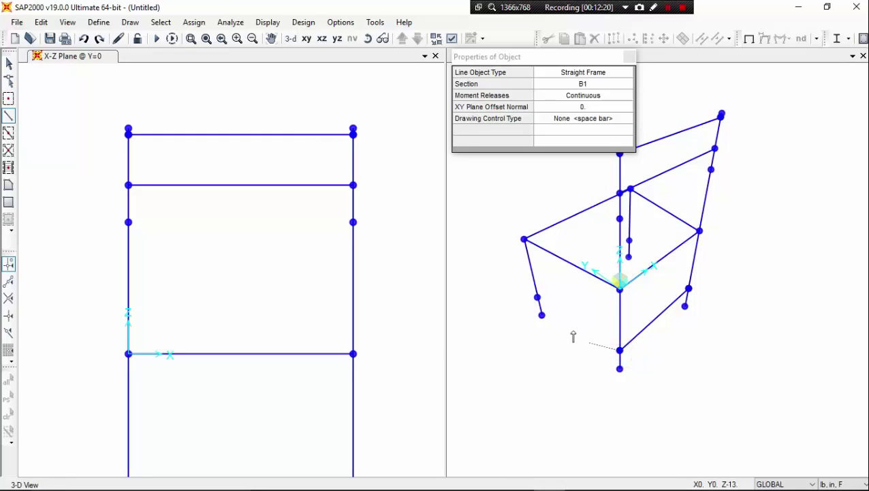
left_click(537, 297)
right_click(517, 310)
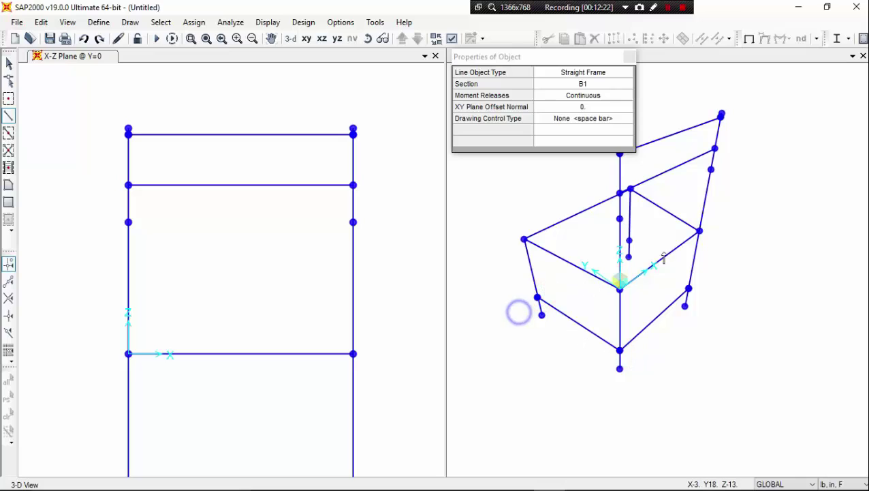
Step: Draw B1 frame members at Z=-13 from the X=21 front leg to the X=18 back leg and to the X=-3 front leg
left_click(629, 242)
left_click(689, 289)
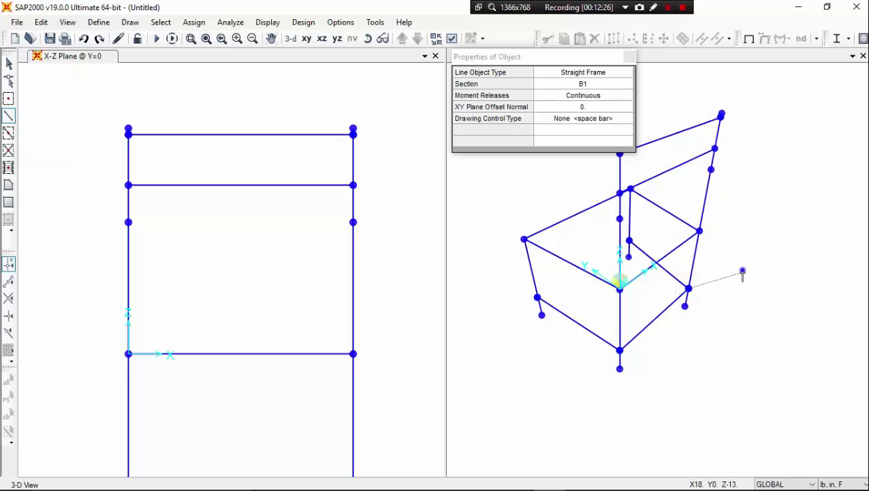
right_click(742, 272)
left_click(629, 240)
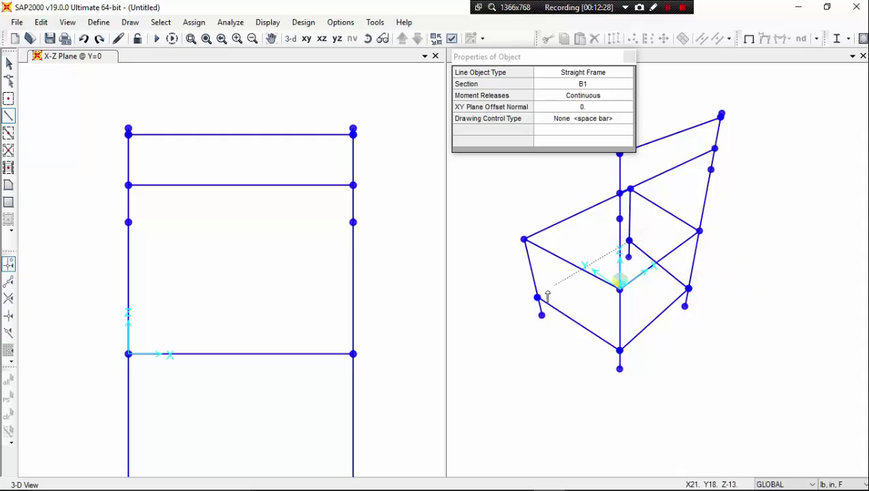
left_click(537, 297)
middle_click_drag(522, 308, 522, 296)
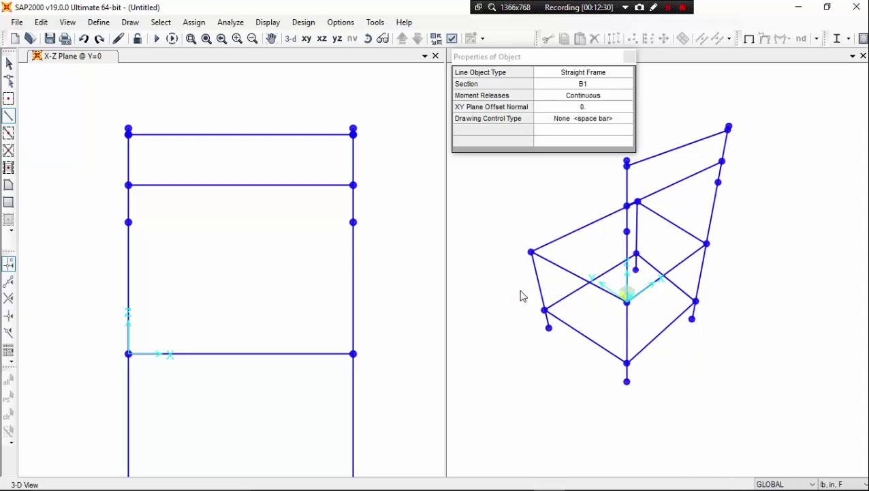
left_click(629, 58)
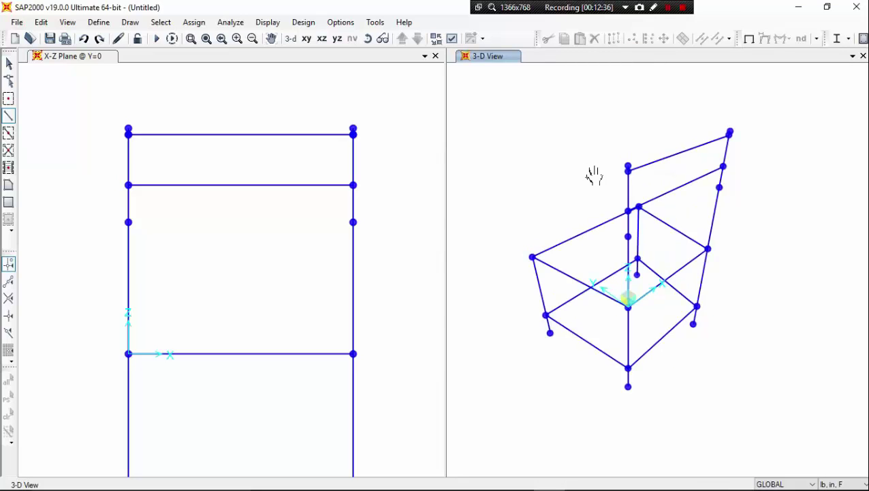
Step: Reset the elevation window to the X-Z plane view at Y=0
scroll(584, 171, "down", 3)
scroll(590, 175, "up", 2)
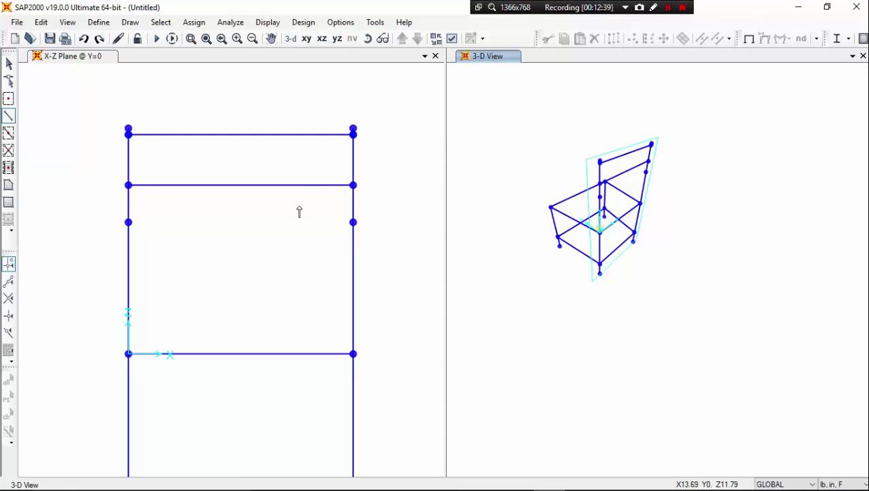
left_click(302, 176)
left_click(322, 38)
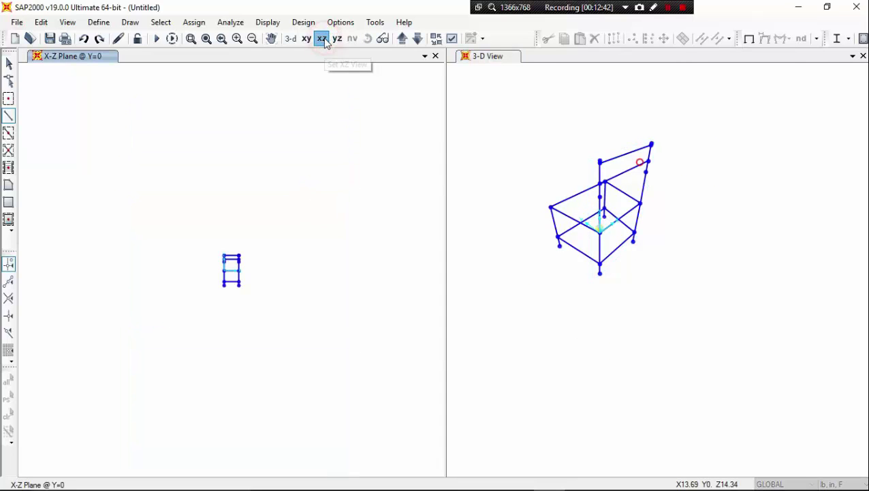
Step: Draw an S1 area through the four seat corners in the X-Y plane at Z=0
left_click(306, 39)
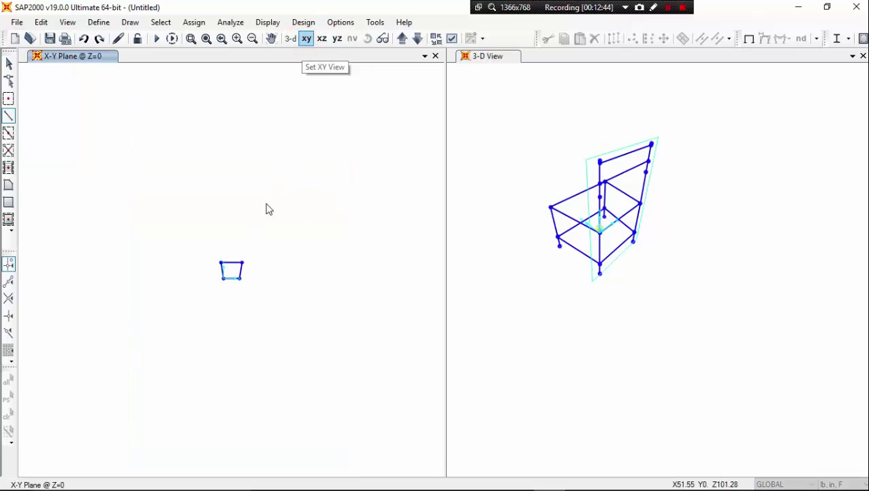
scroll(226, 285, "up", 3)
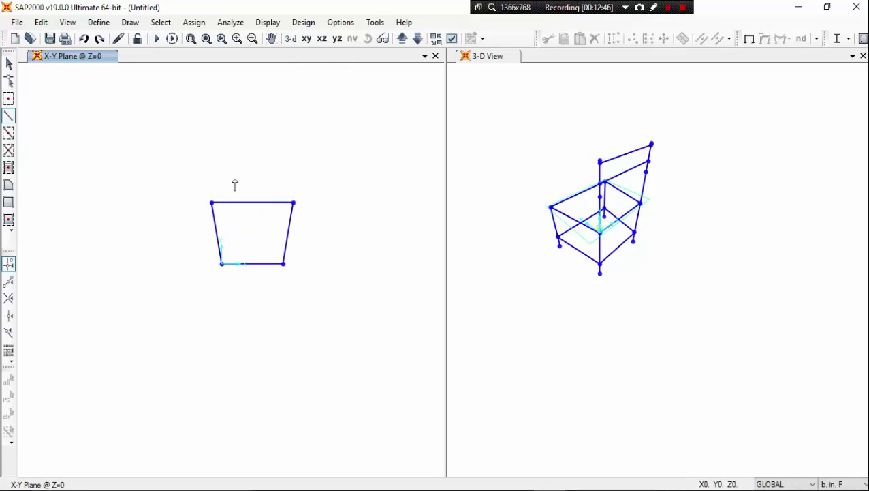
middle_click_drag(157, 85, 162, 107)
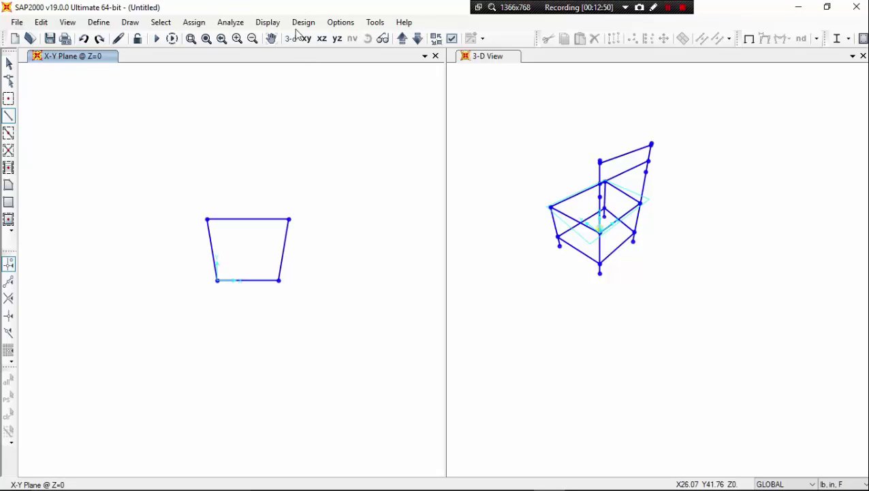
left_click(9, 186)
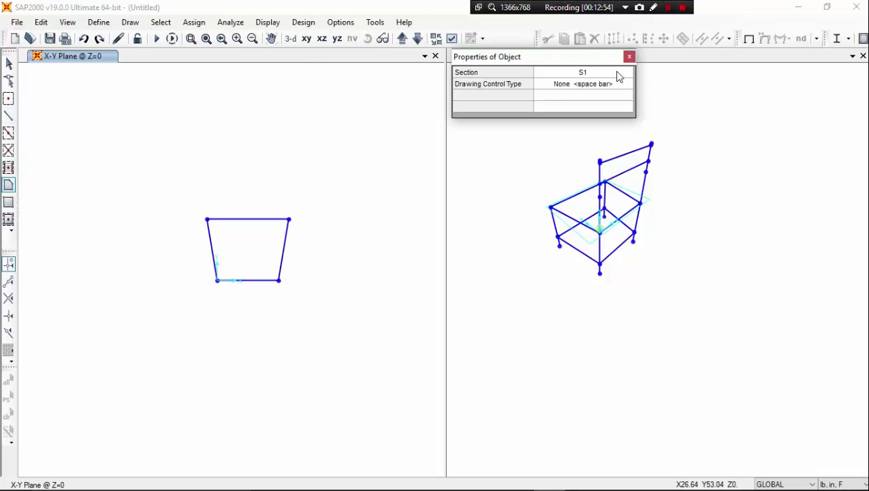
left_click(208, 219)
left_click(288, 220)
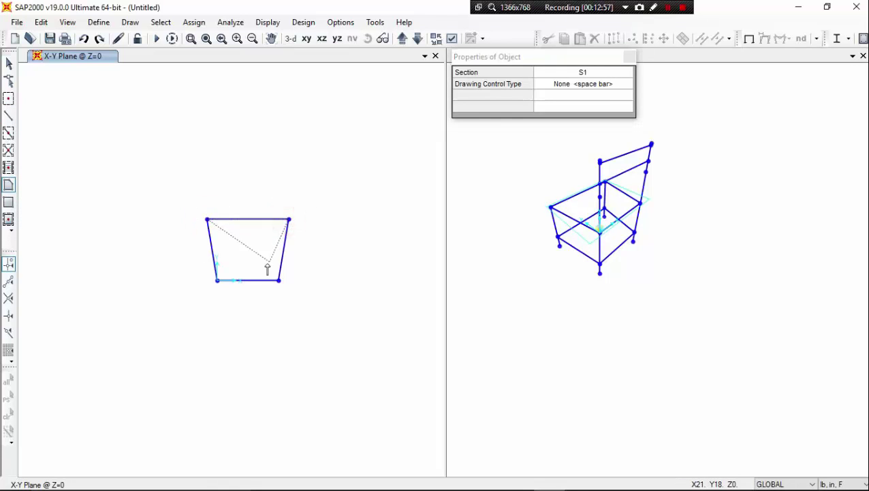
left_click(279, 280)
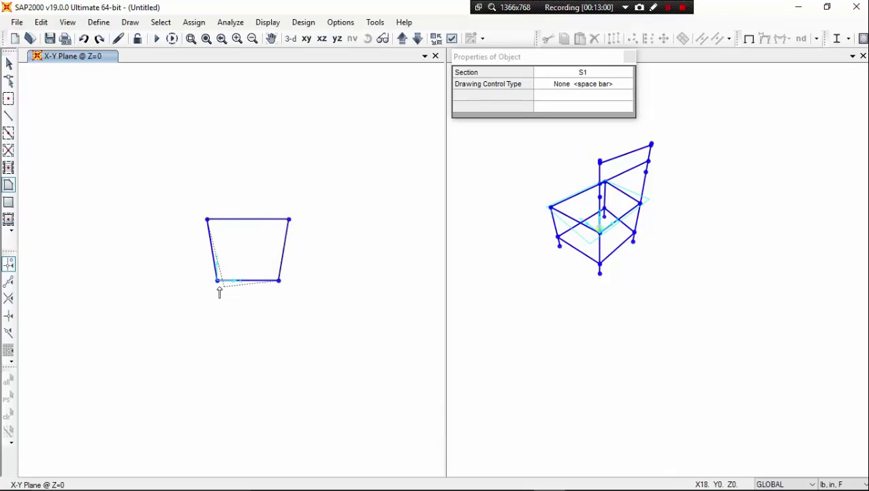
double_click(216, 280)
middle_click_drag(197, 288, 199, 300)
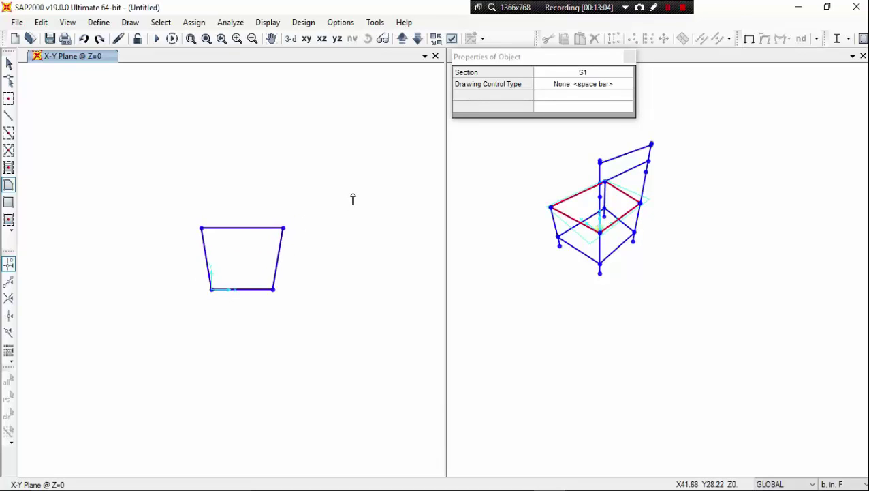
scroll(258, 254, "up", 2)
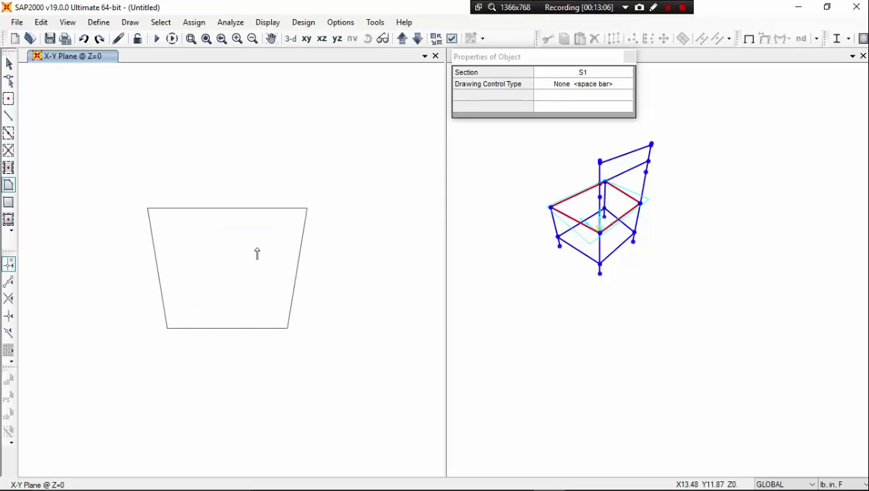
left_click(630, 57)
middle_click_drag(354, 238, 350, 233)
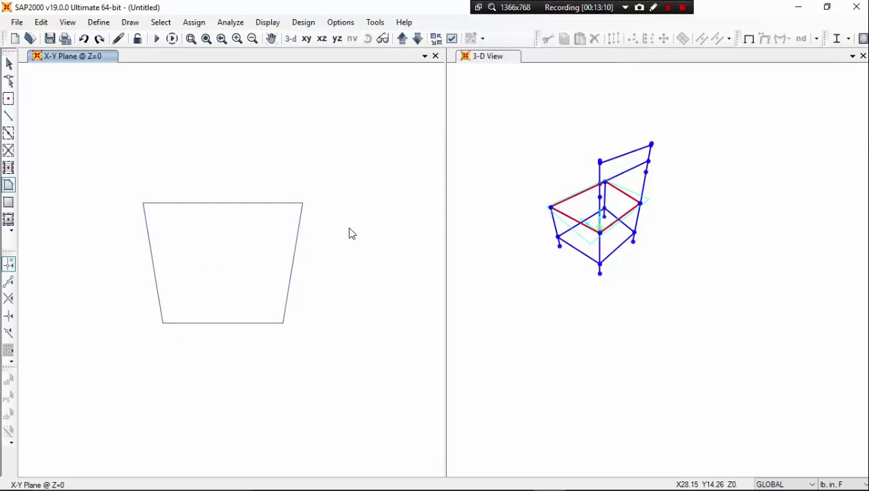
key("Escape")
Step: Select the seat area, open its uniform shell load assignment and check the available load patterns
left_click(255, 259)
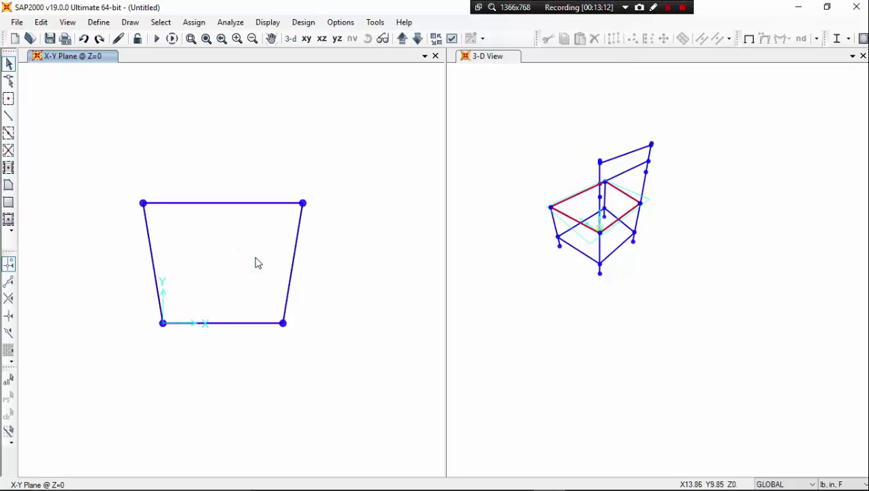
left_click(256, 259)
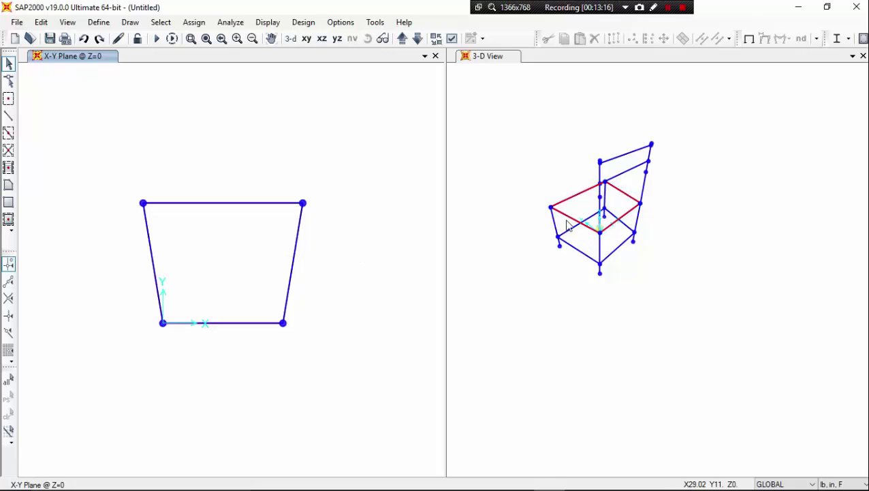
left_click(252, 258)
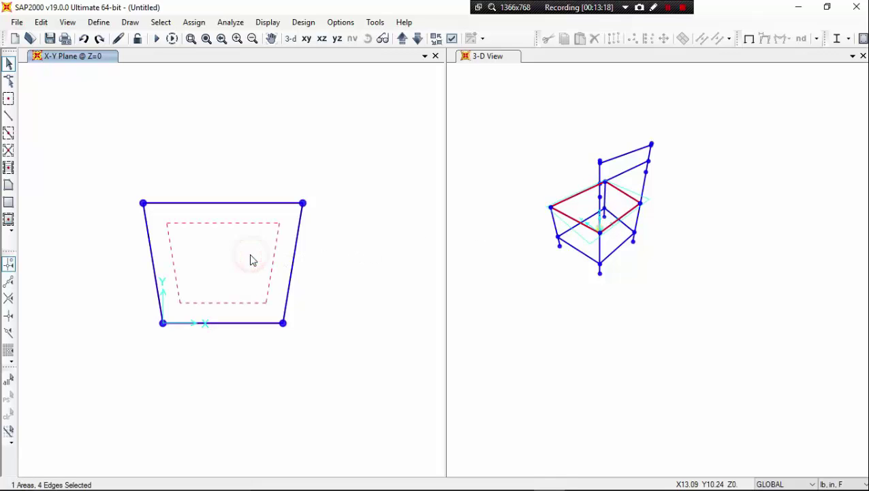
middle_click_drag(253, 258, 276, 252)
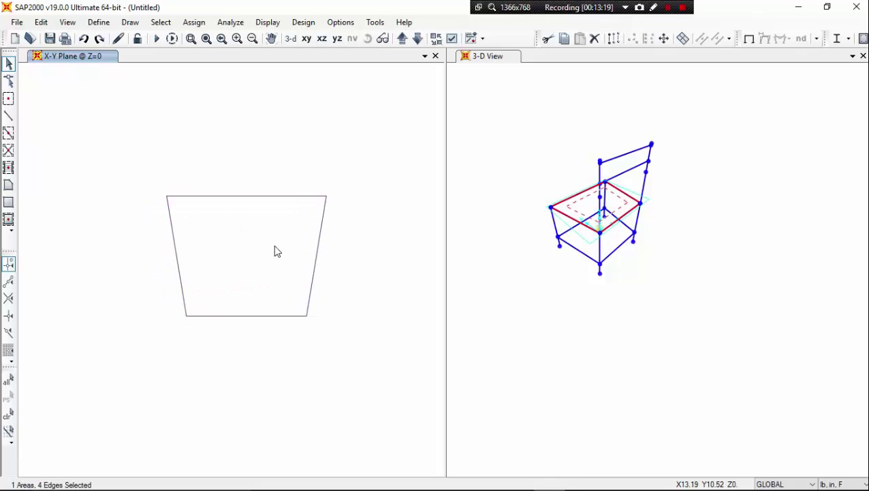
left_click(193, 21)
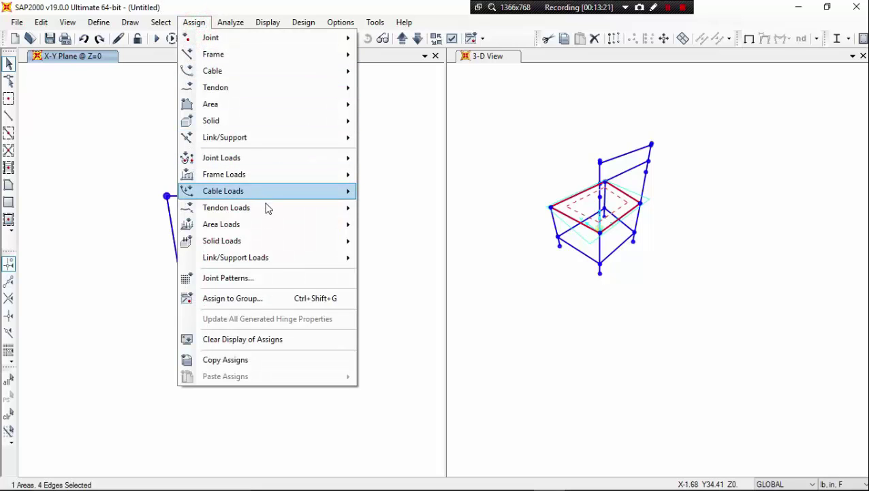
mouse_move(272, 223)
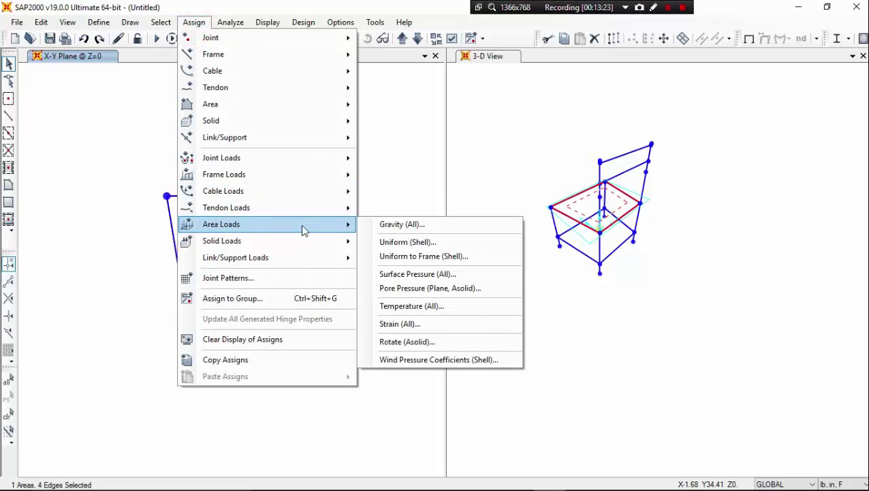
left_click(408, 242)
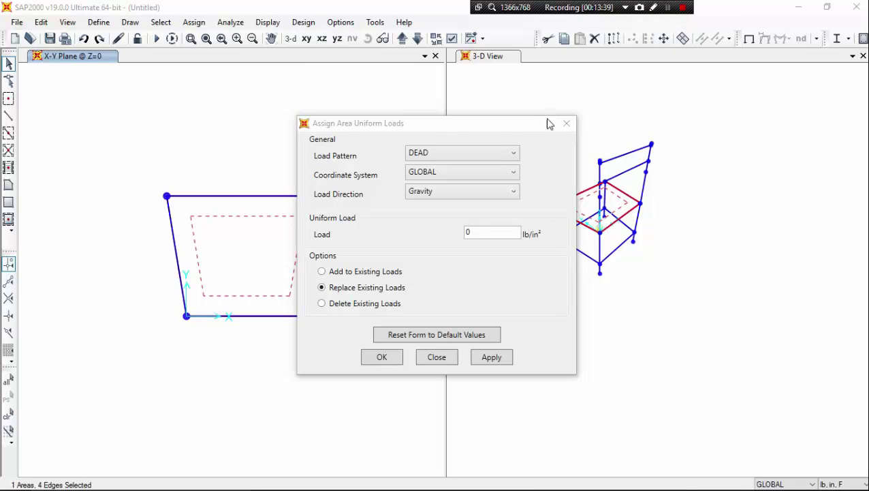
left_click(512, 154)
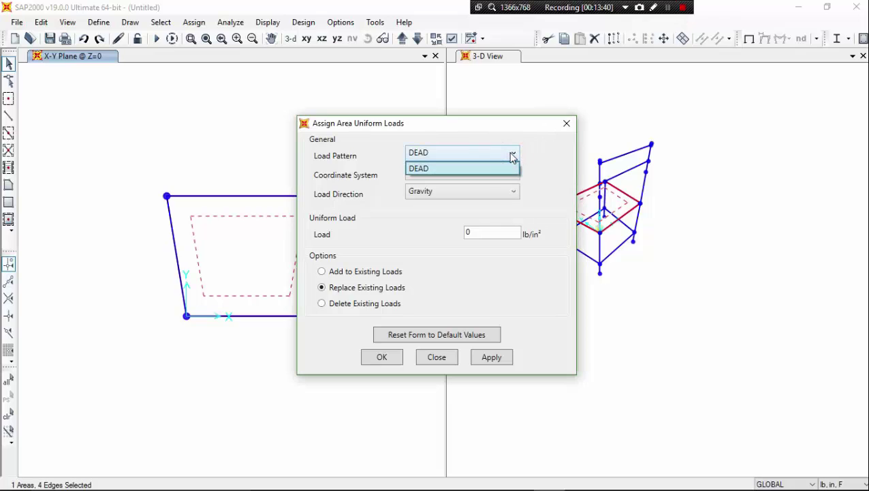
left_click(511, 154)
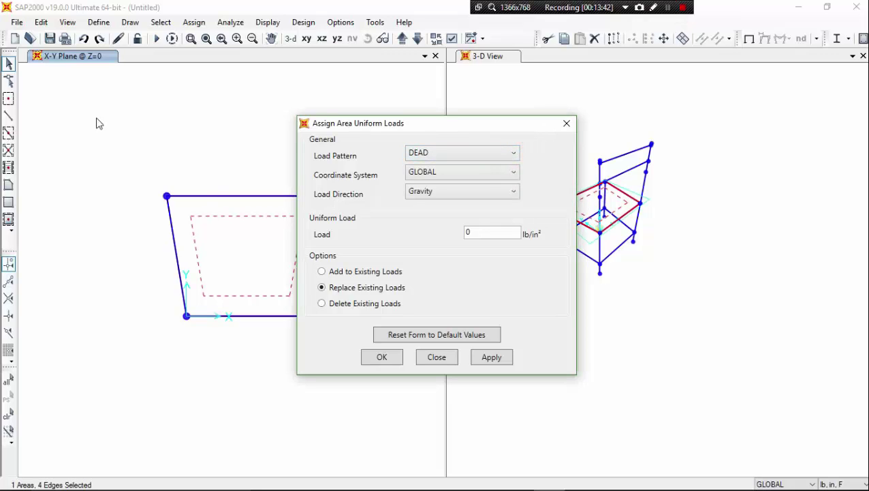
Step: Add a new load pattern named LIVE to the load pattern definitions
left_click(107, 24)
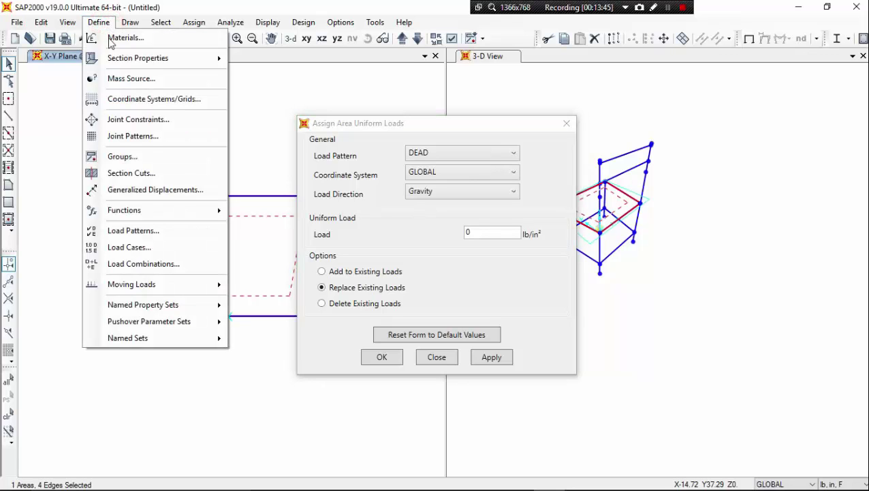
left_click(189, 235)
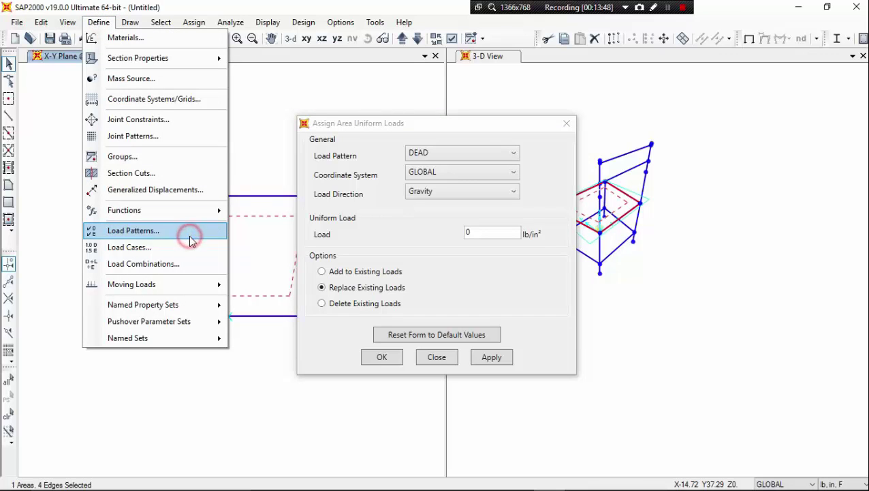
double_click(246, 212)
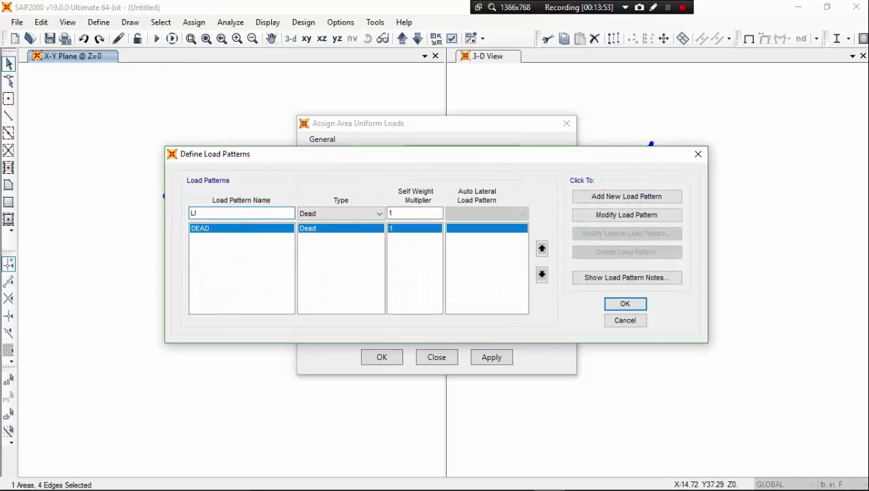
left_click(381, 214)
left_click(355, 236)
left_click(626, 196)
left_click(626, 304)
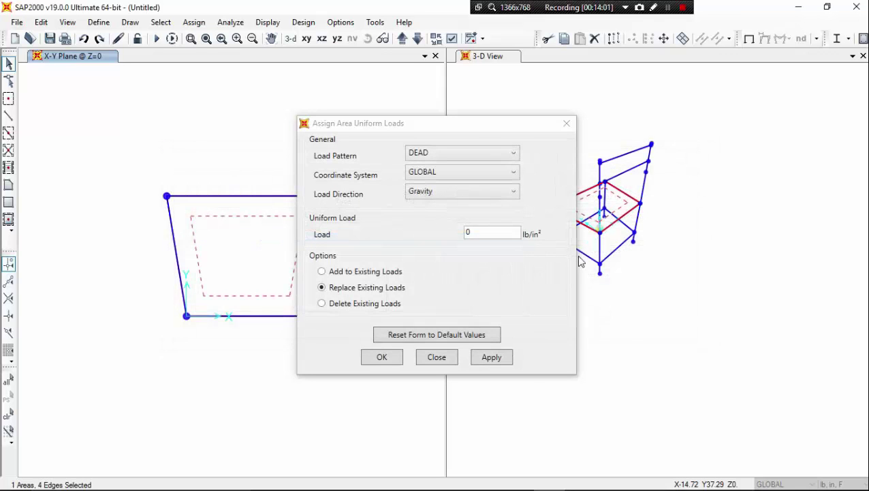
Step: Assign a uniform gravity load of 83.8095 lb/ft² in the LIVE pattern to the seat area, checking the value against the handwritten calculation
left_click(507, 154)
left_click(484, 181)
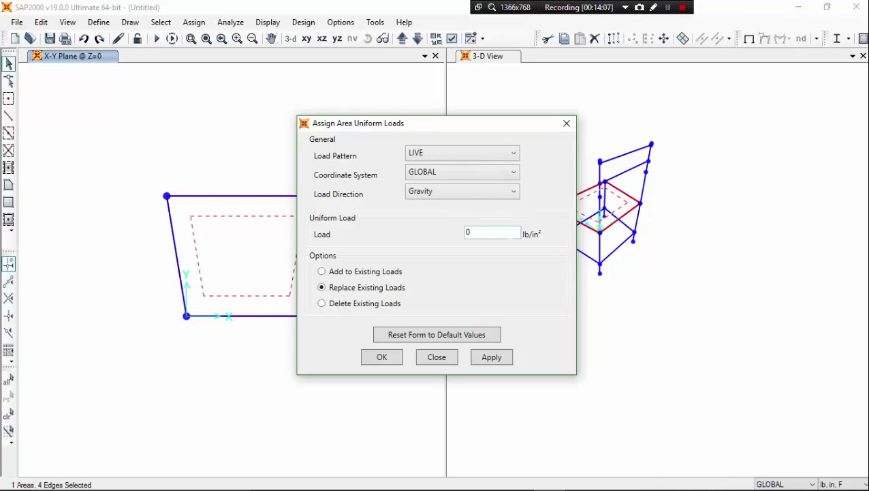
mouse_move(487, 480)
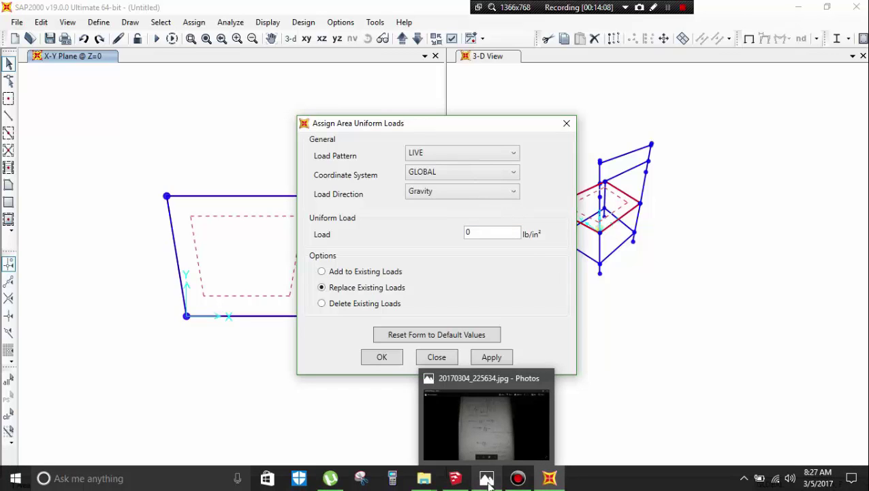
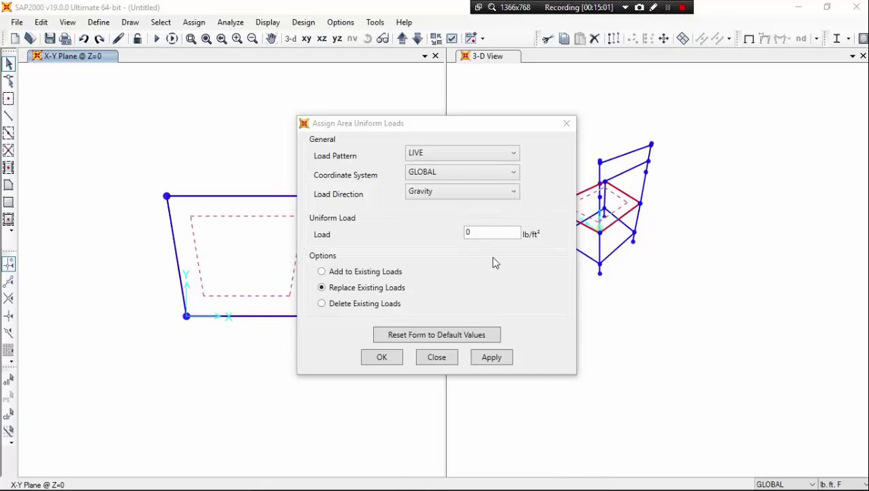
left_click_drag(481, 233, 463, 234)
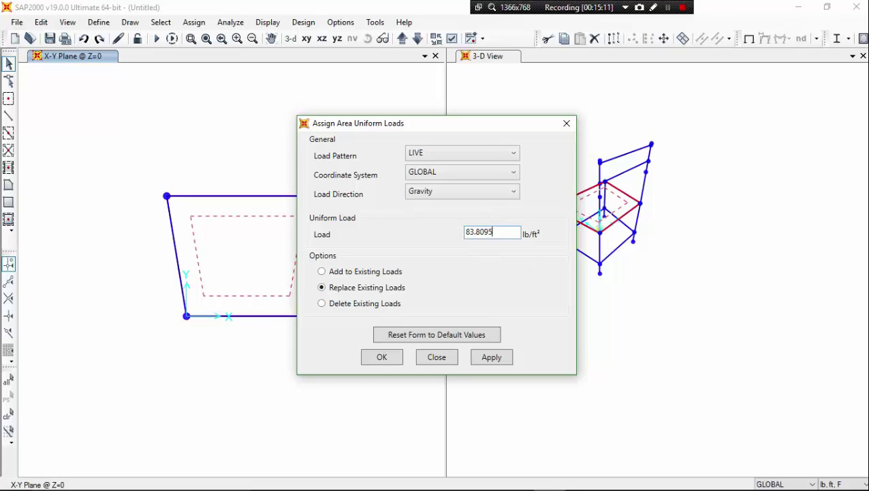
mouse_move(520, 479)
left_click(487, 478)
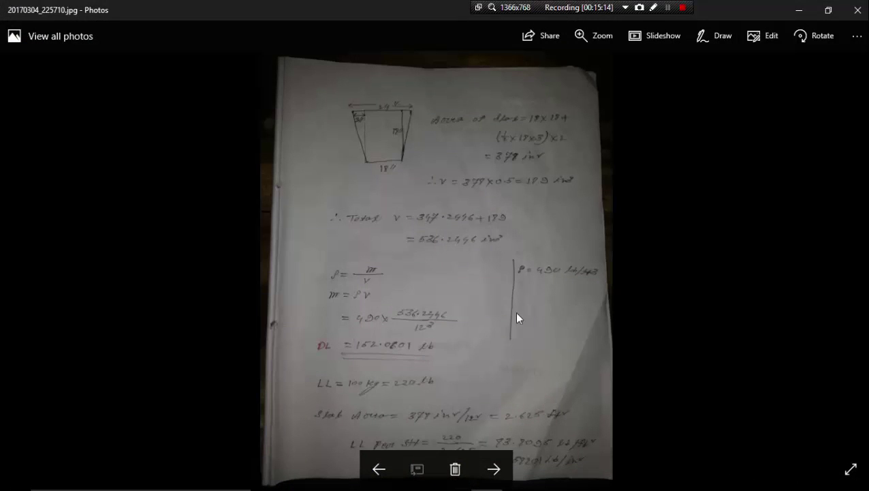
left_click(799, 10)
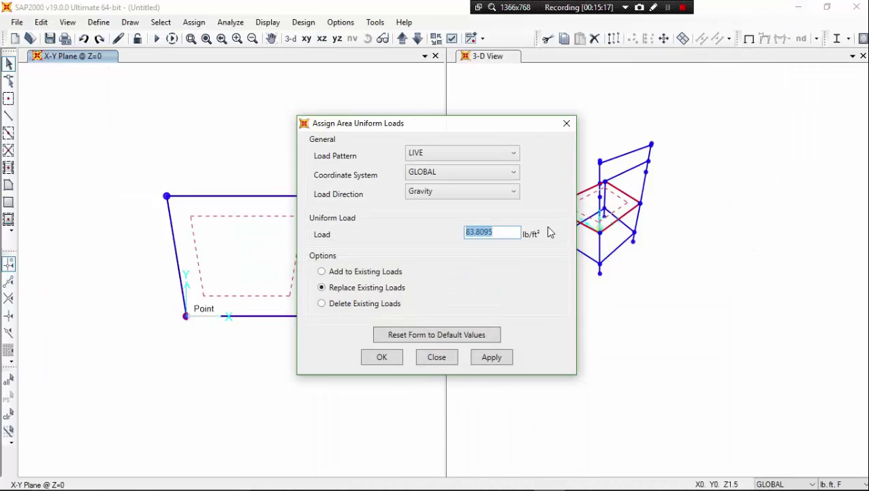
left_click(509, 233)
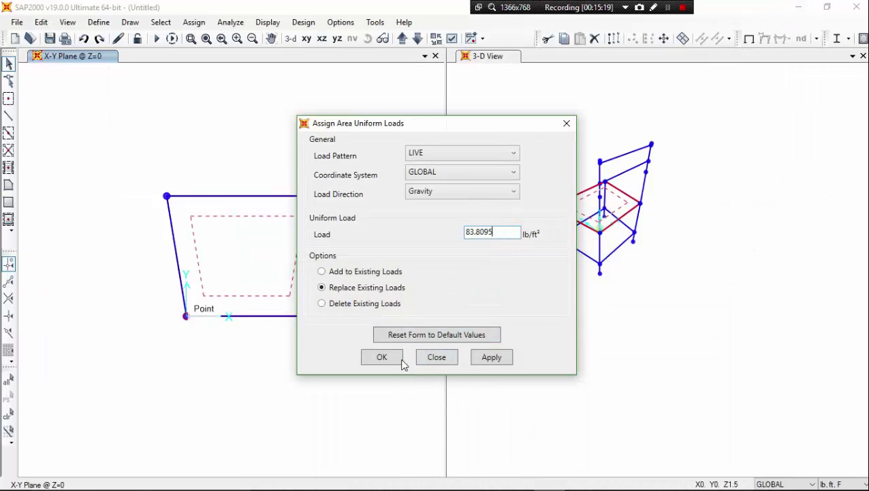
left_click(482, 358)
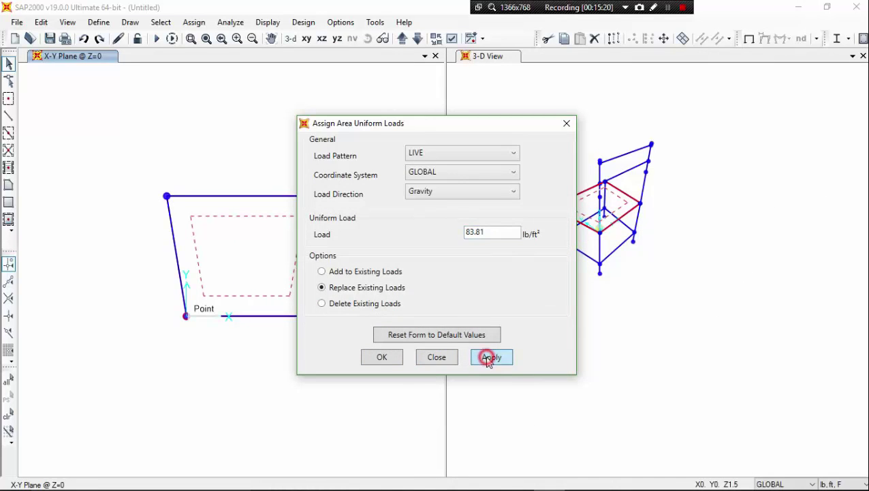
left_click(397, 355)
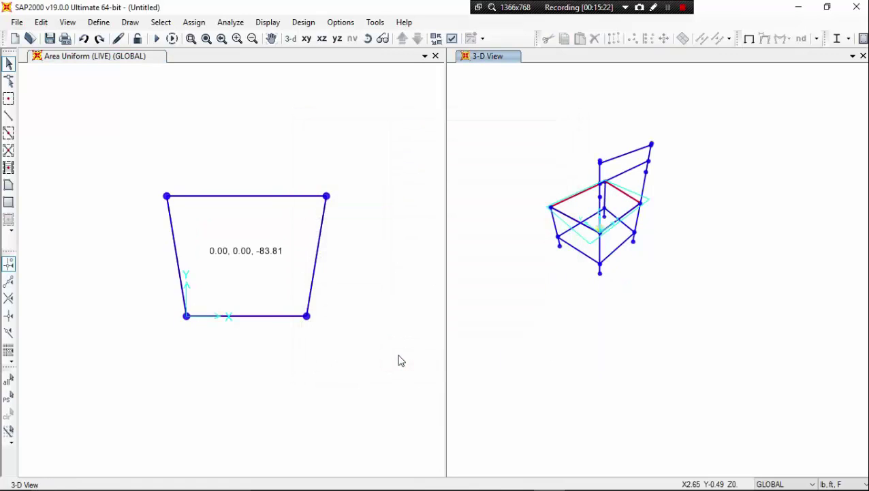
Step: Assign an automatic mesh to the seat area, with 1 object along each edge direction (point 1 to 2 and 1 to 3)
left_click(385, 307)
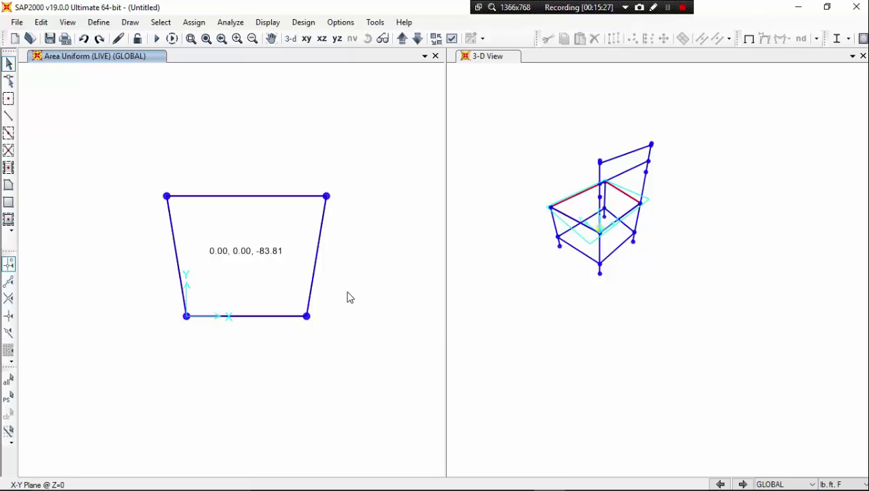
left_click(297, 272)
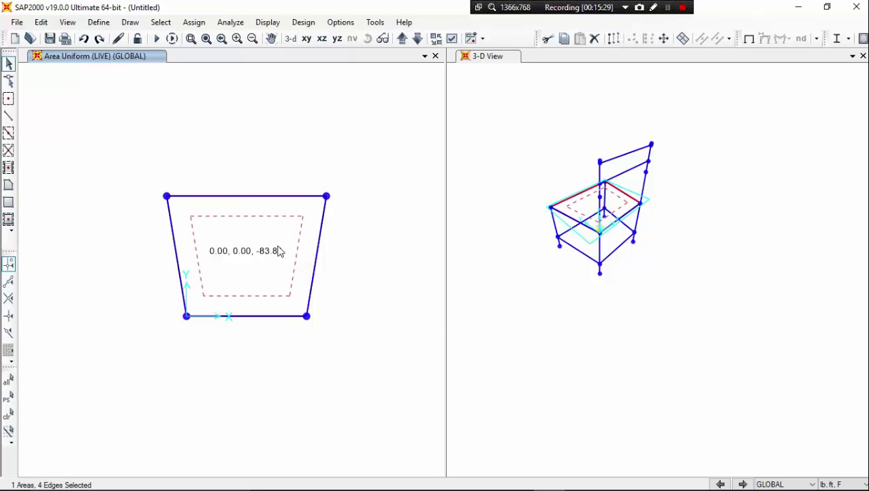
left_click(194, 22)
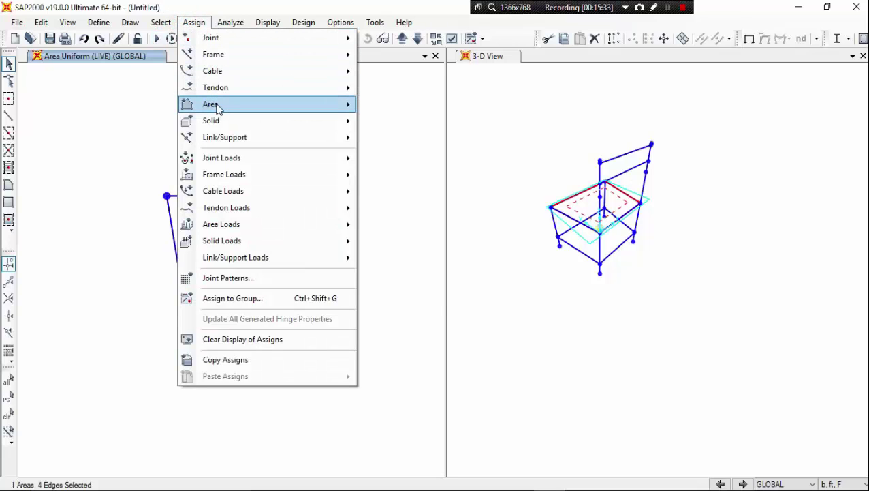
mouse_move(230, 111)
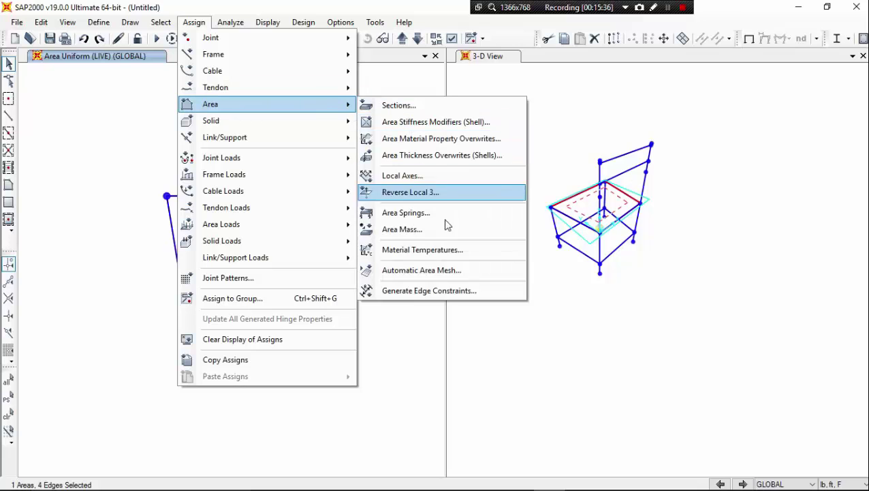
left_click(461, 279)
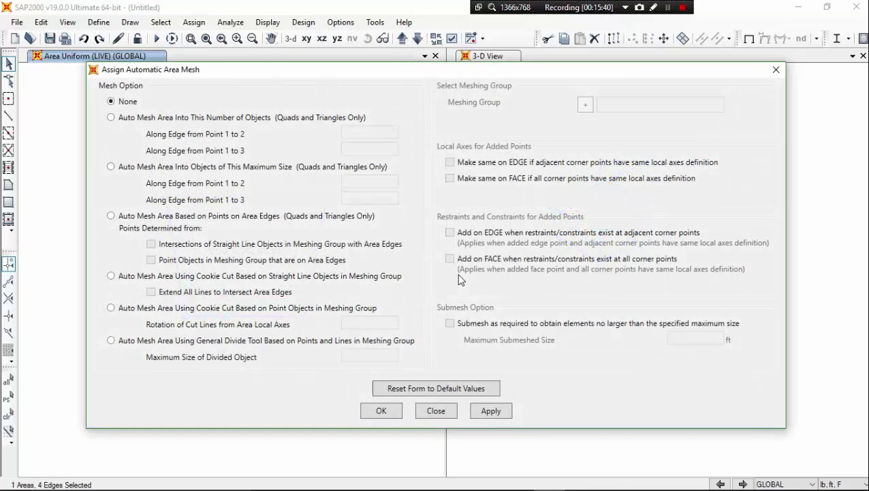
left_click(194, 119)
double_click(347, 132)
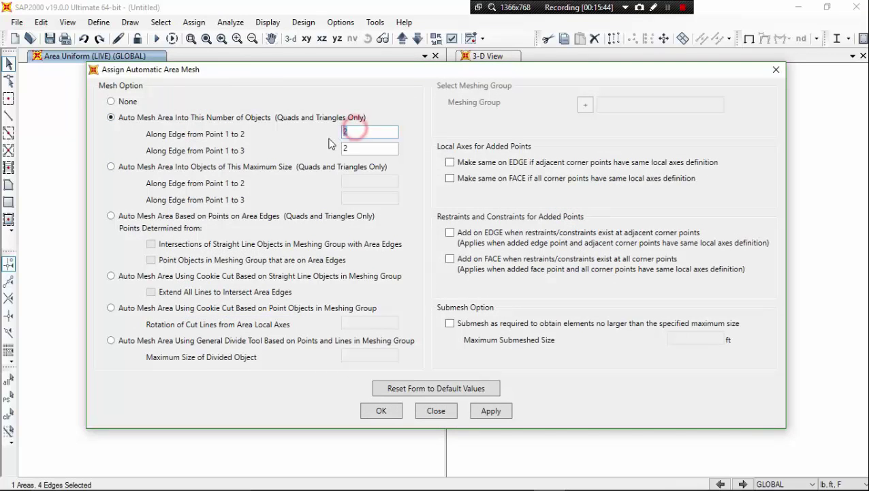
type("1")
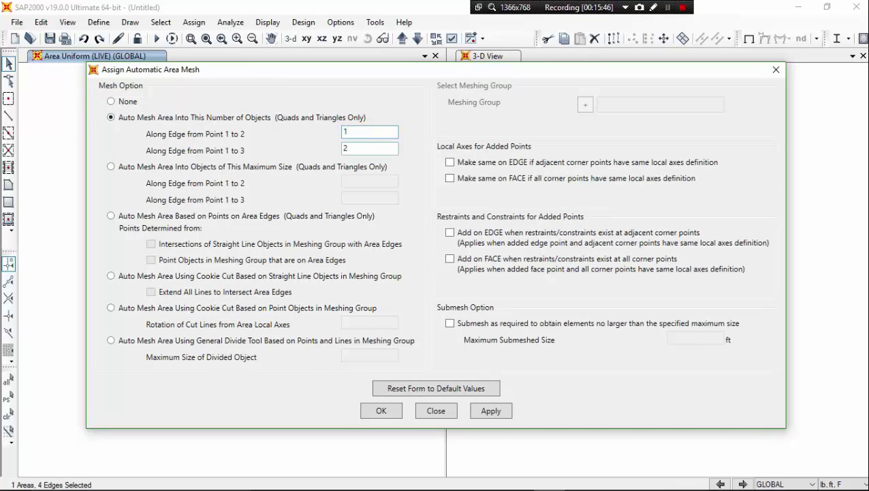
double_click(346, 148)
type("1")
left_click(359, 128)
left_click_drag(382, 74, 438, 81)
left_click(545, 419)
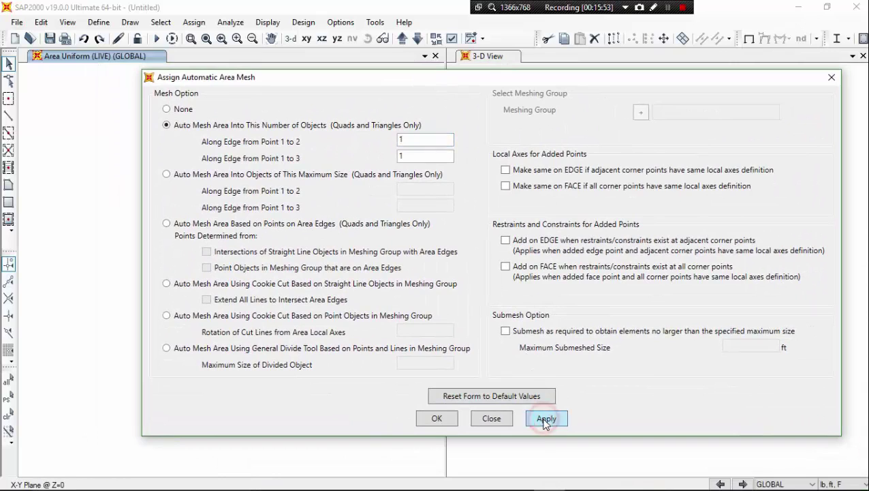
left_click(440, 419)
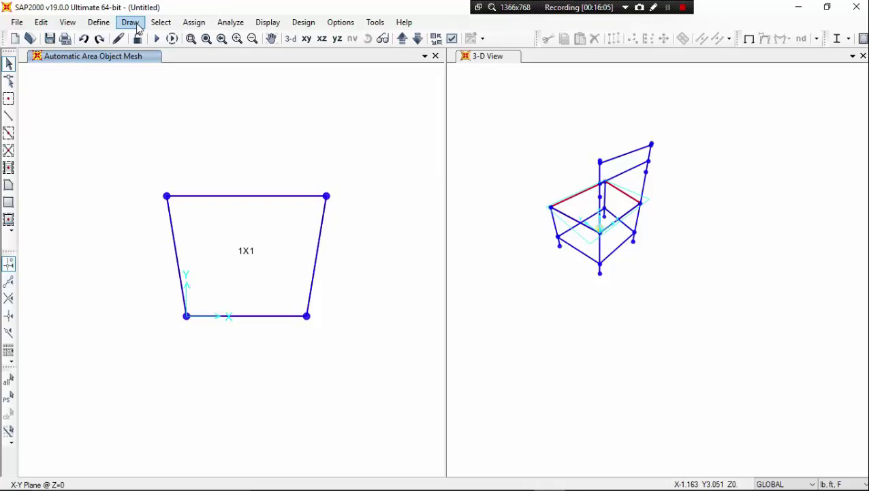
Step: Assign roller restraints, fixing only Translation 3, to the four joints at the bottom of the chair legs
left_click(558, 248)
left_click(600, 276)
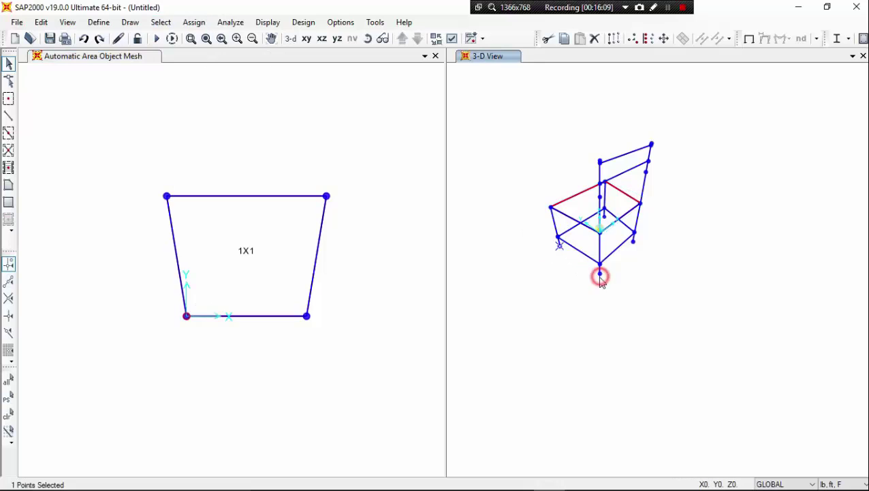
left_click(632, 242)
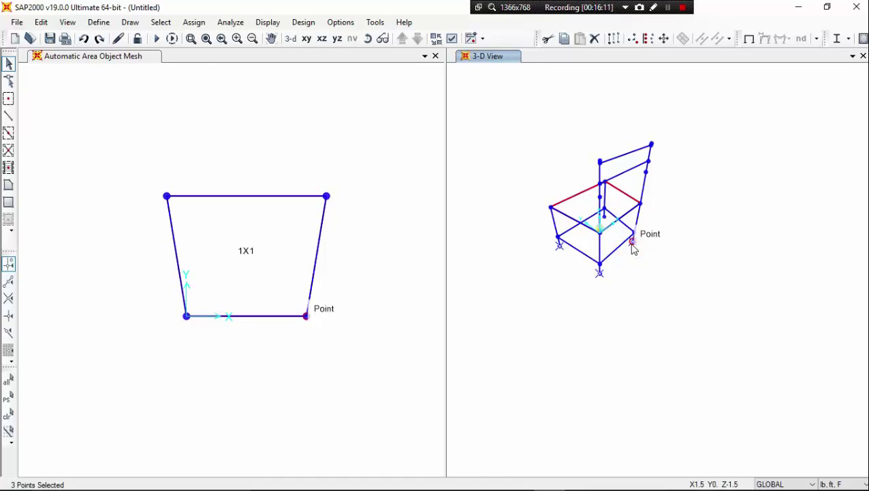
left_click(604, 216)
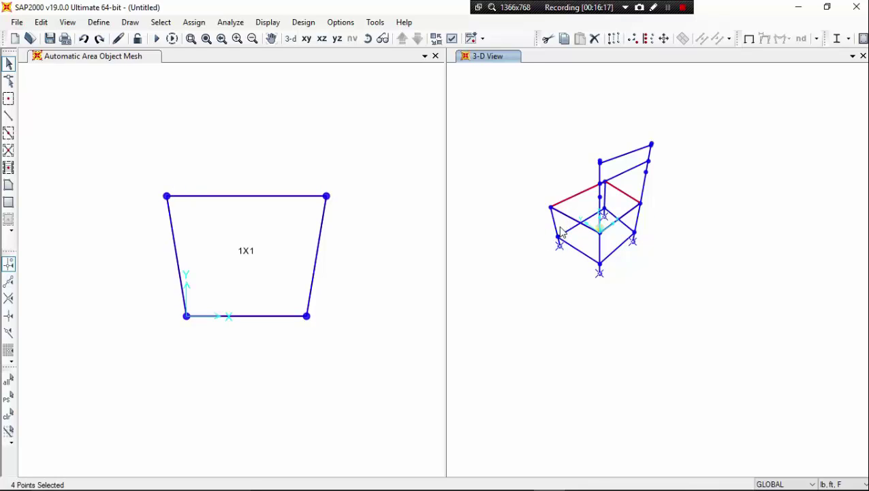
left_click(196, 24)
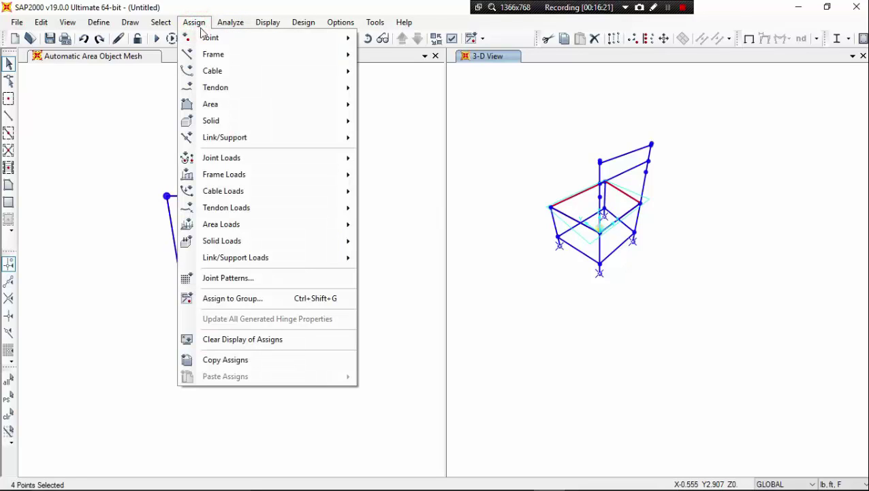
mouse_move(219, 37)
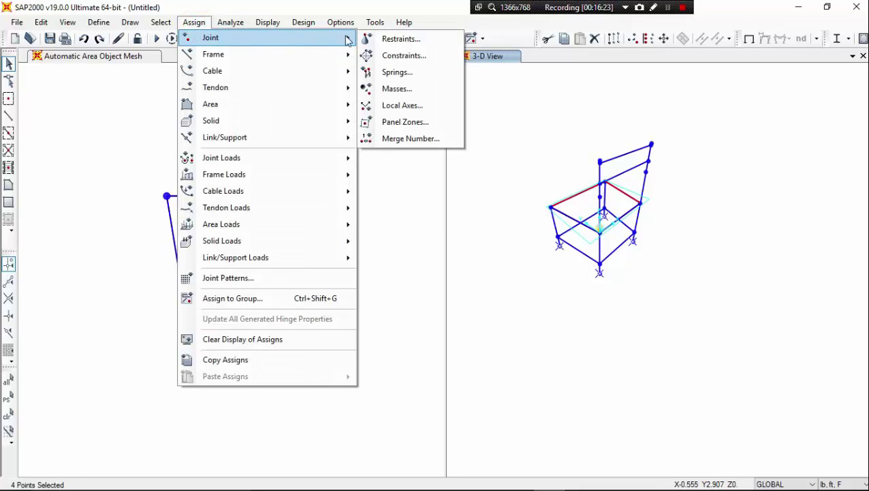
left_click(371, 42)
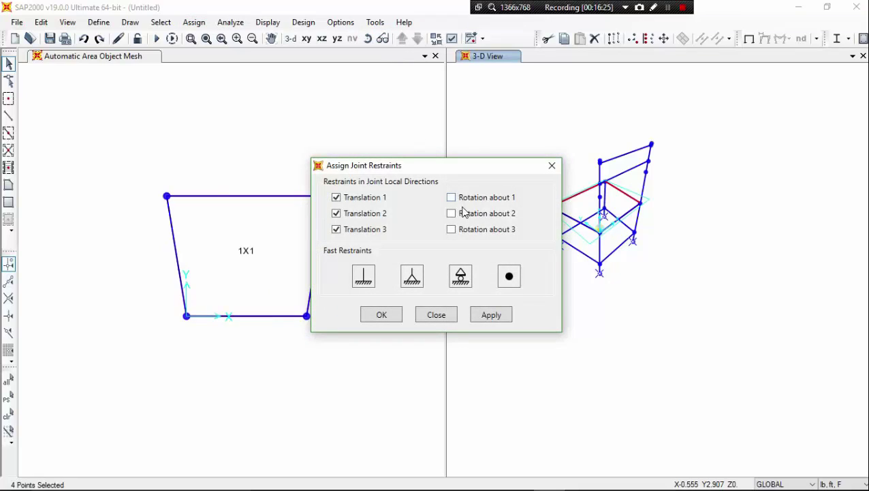
left_click(460, 276)
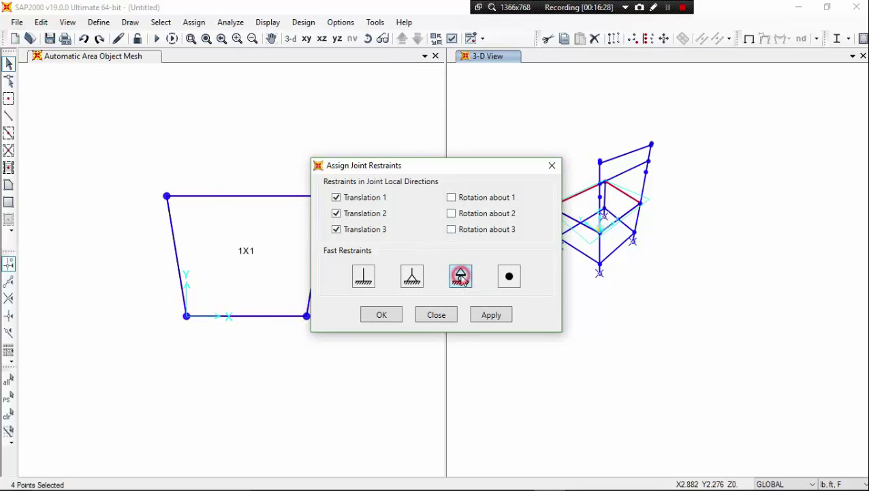
left_click(488, 317)
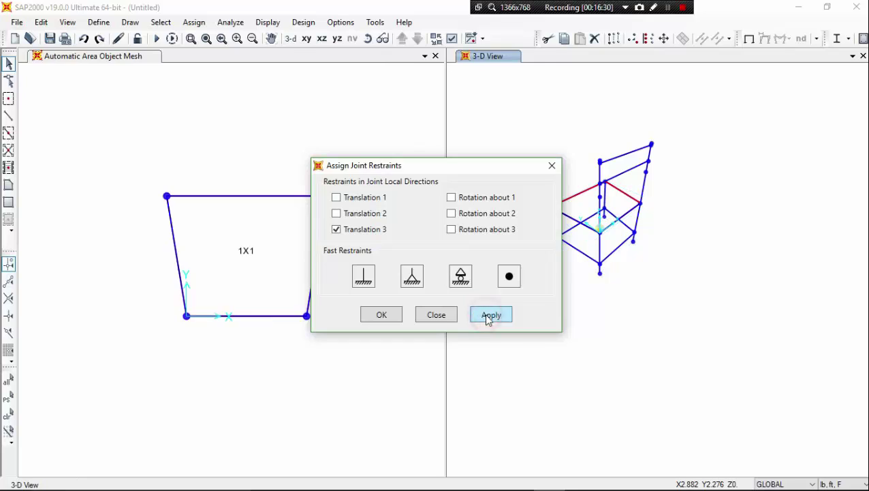
left_click(384, 316)
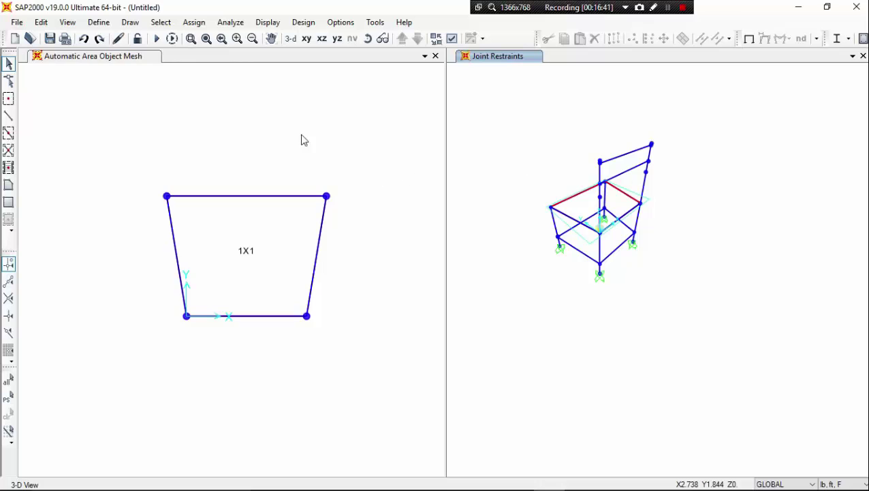
Step: Start a new load combination named FDLLL and consult the photo of the handwritten calculation
left_click(99, 22)
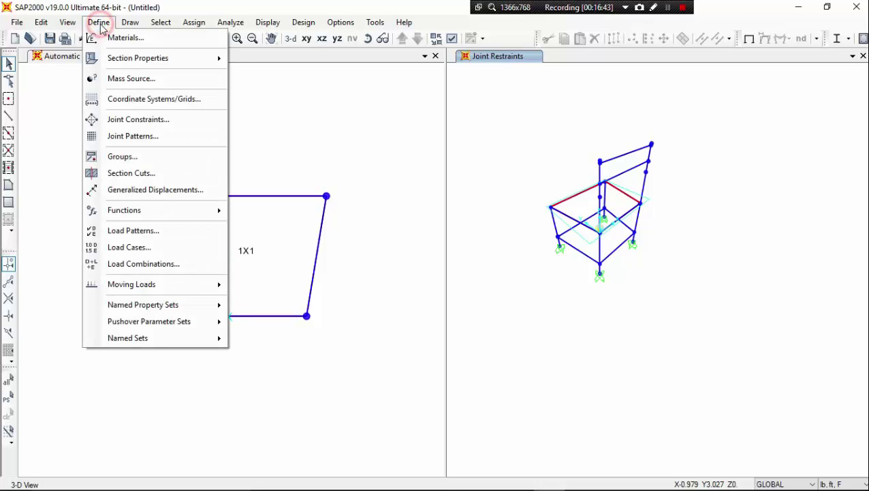
left_click(189, 264)
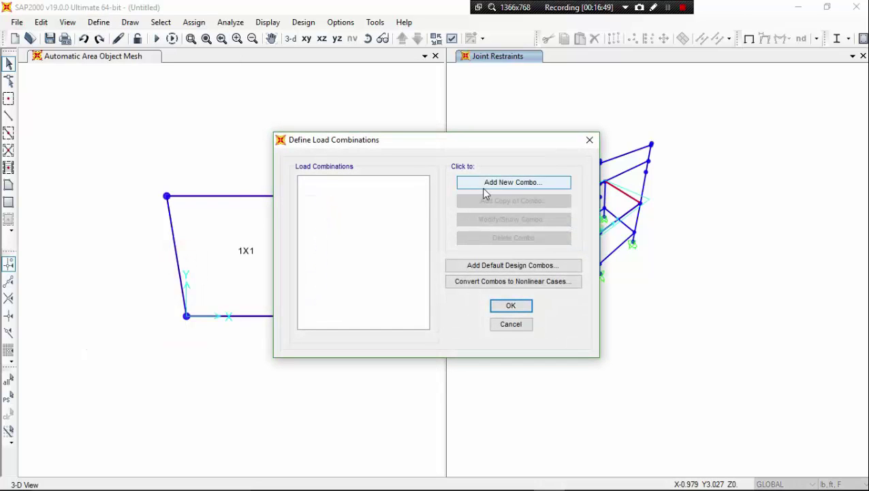
left_click(485, 184)
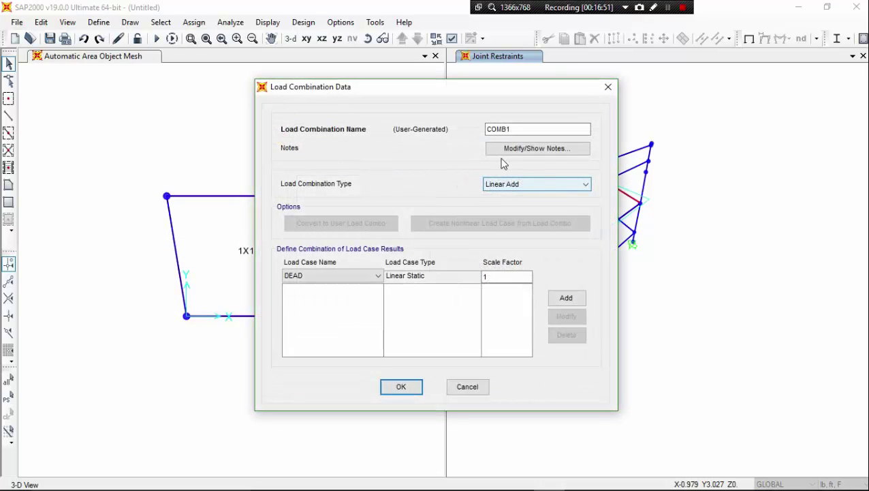
left_click_drag(495, 129, 514, 128)
double_click(514, 128)
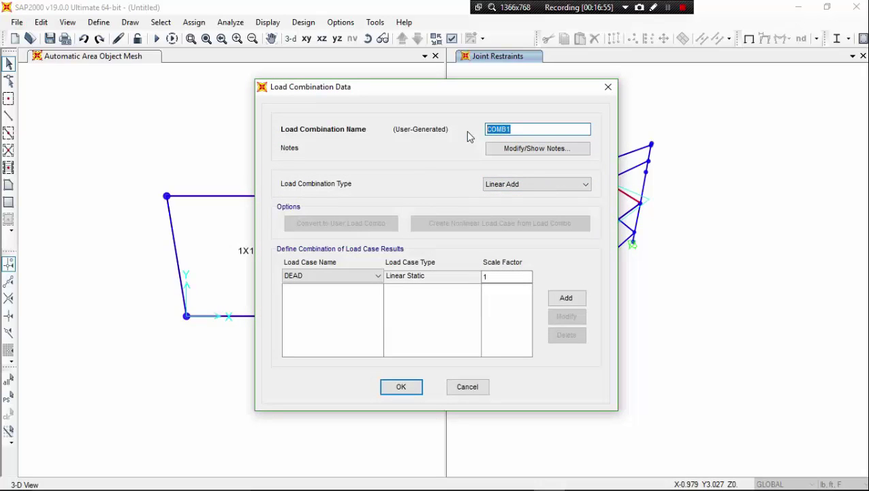
type("FDLLL")
mouse_move(409, 480)
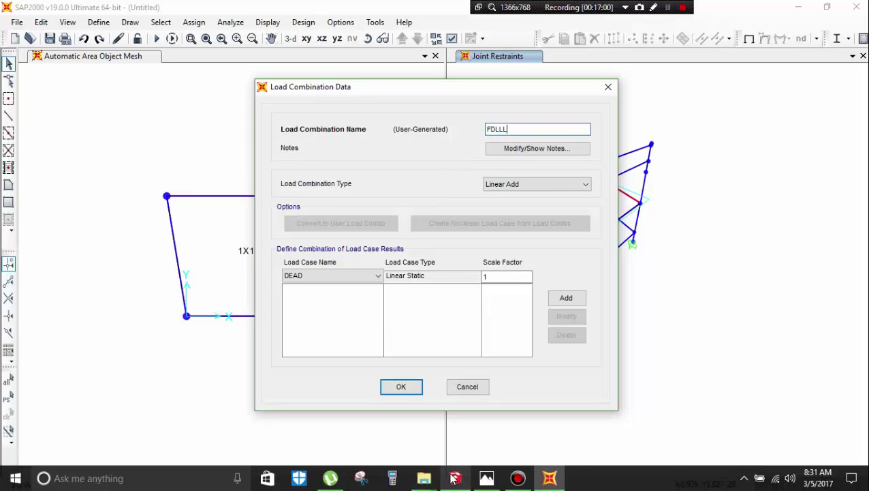
mouse_move(487, 478)
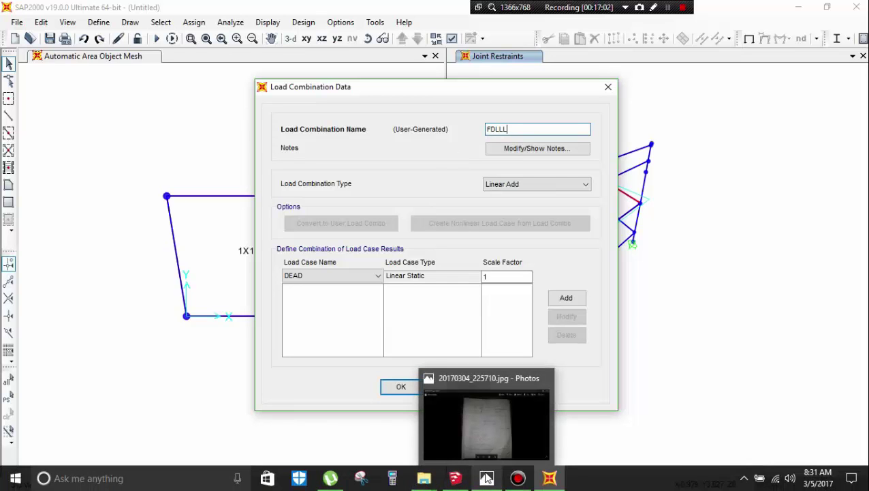
mouse_move(455, 481)
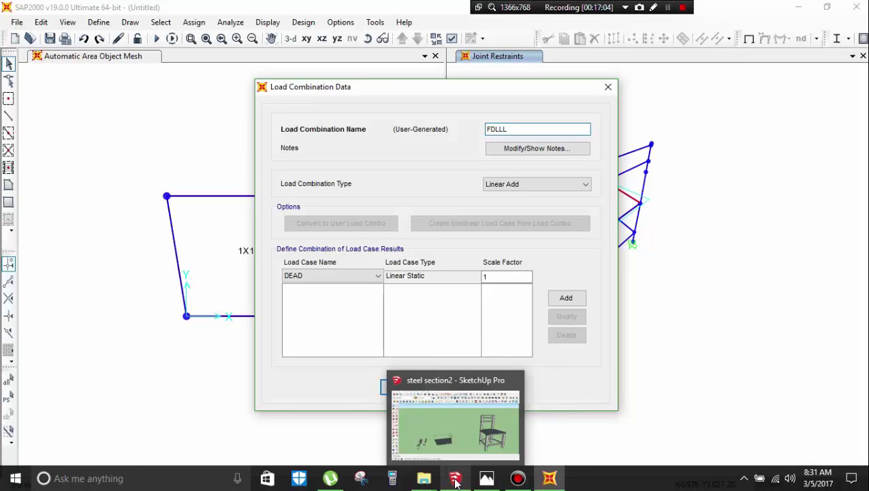
left_click(486, 478)
scroll(368, 318, "up", 5)
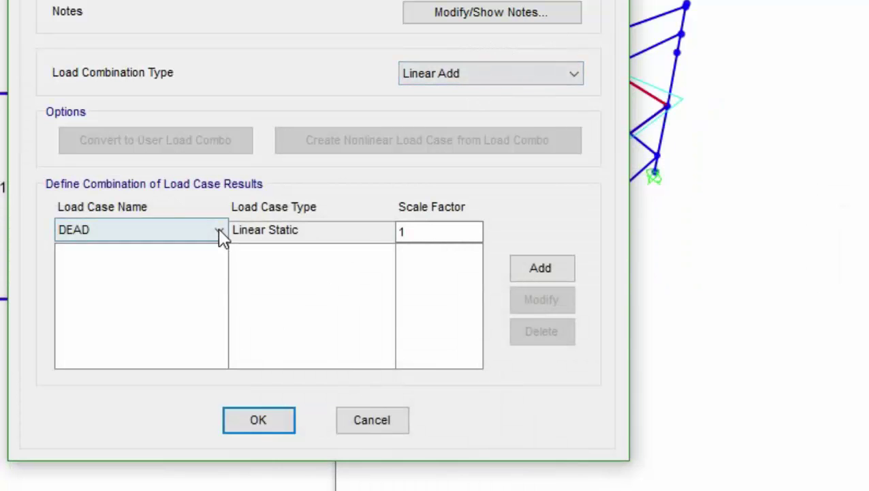
Step: Add the DEAD load case with scale factor 1.4 and LIVE with 1.7 to the FDLLL combination and save it
left_click(422, 234)
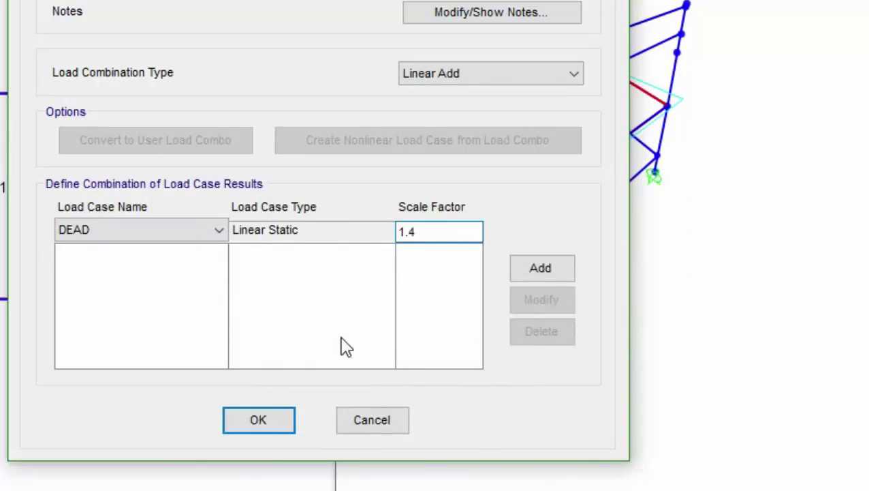
left_click(560, 266)
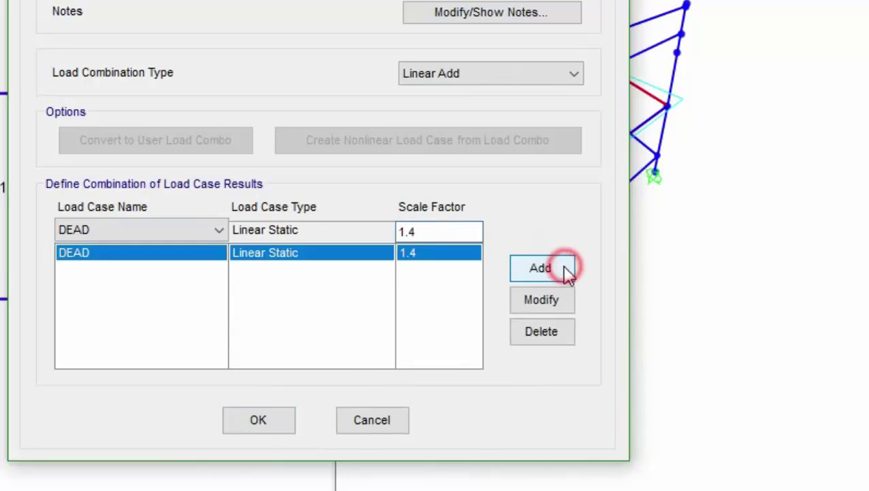
left_click(216, 230)
left_click(186, 260)
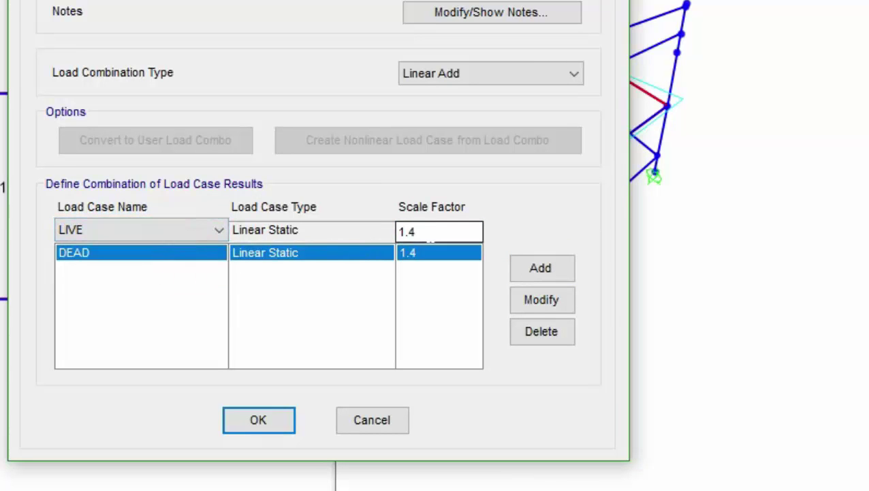
left_click(439, 231)
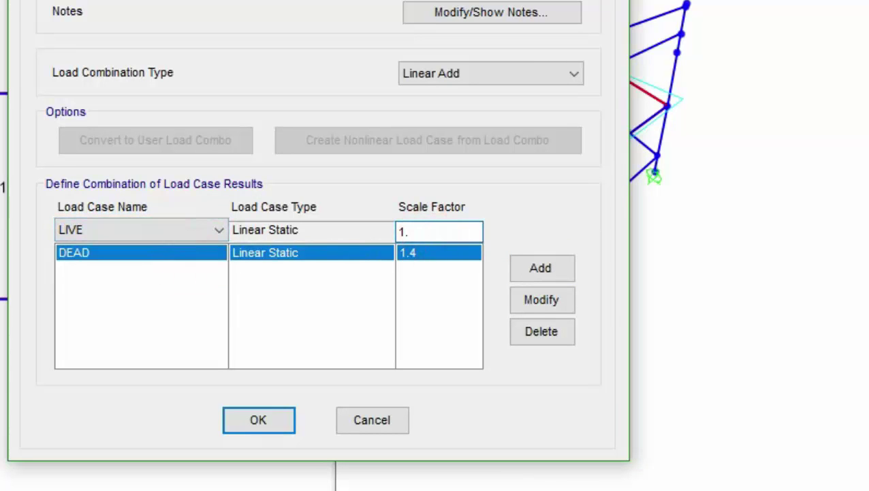
type("7")
left_click(529, 271)
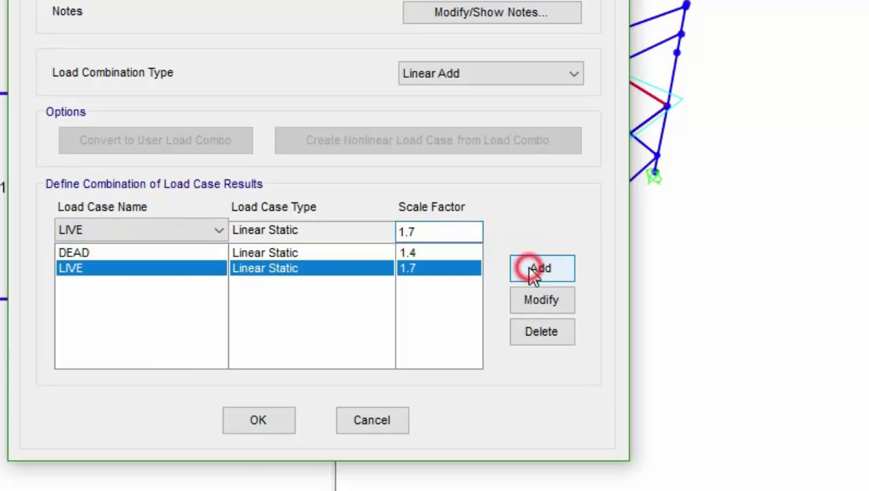
left_click(257, 426)
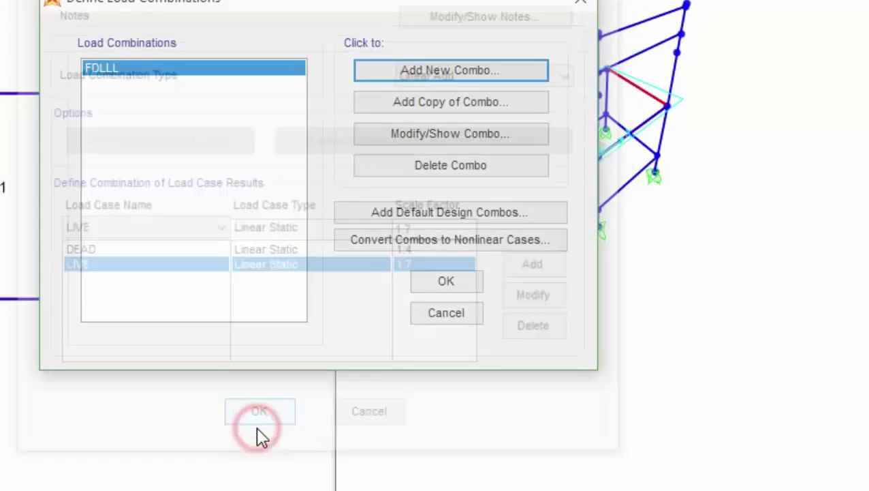
Step: Start a new load combination named ENV and set its combination type to Envelope
left_click(416, 83)
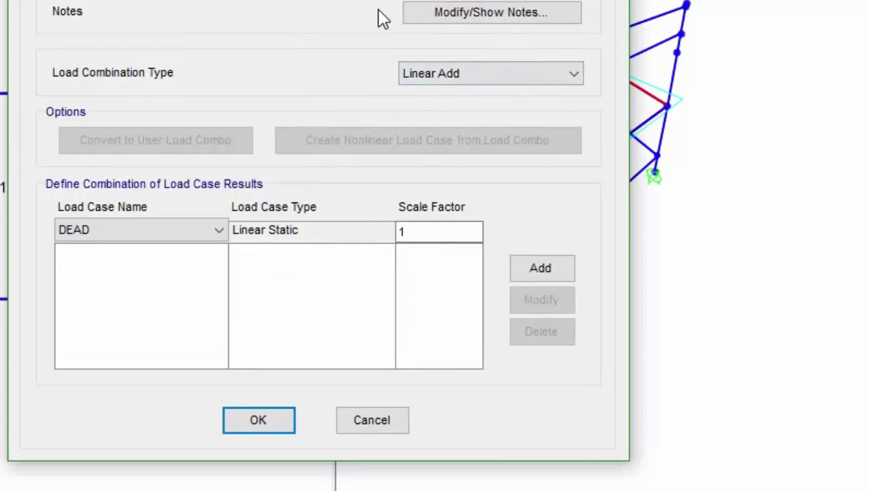
type("ENV")
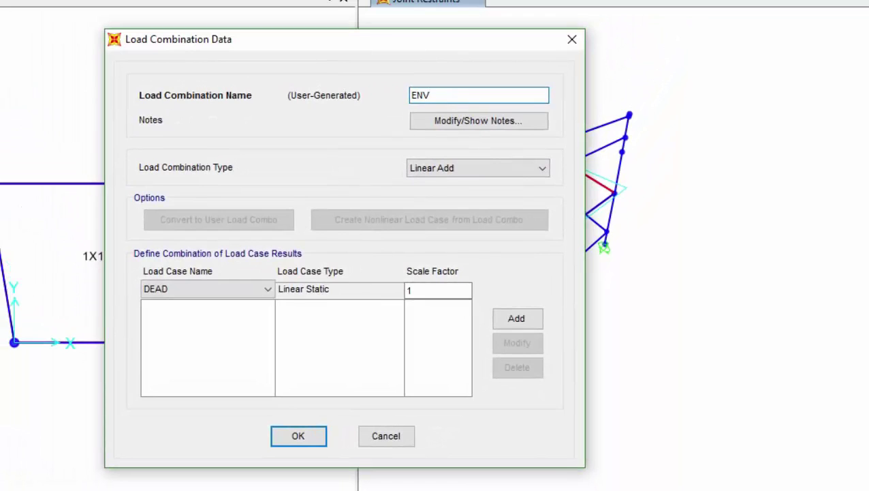
left_click(507, 168)
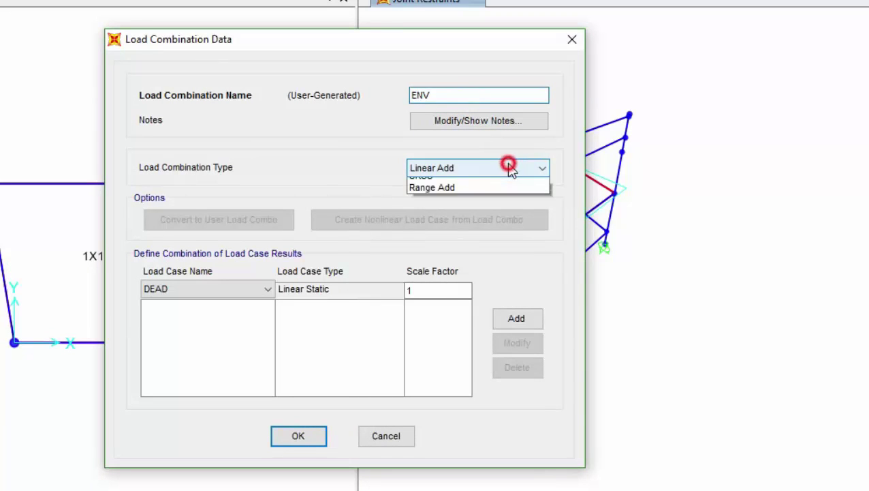
left_click(497, 196)
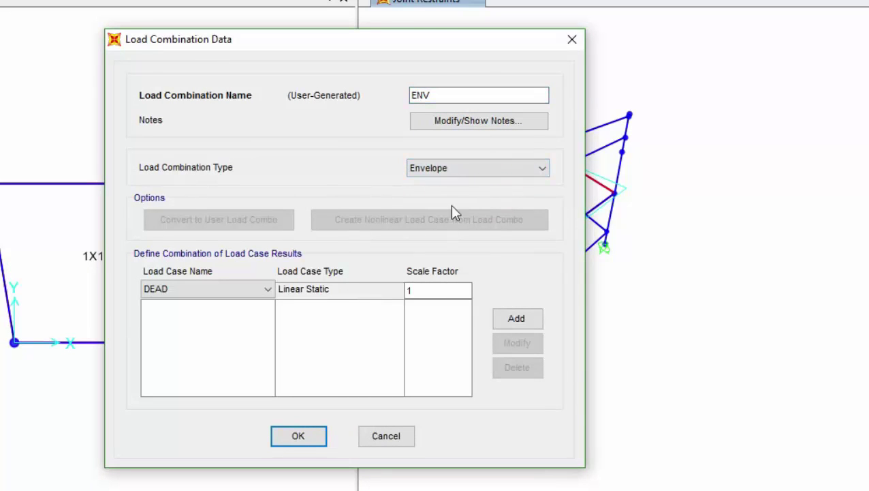
Step: Include the FDLLL combination in the ENV envelope and save the defined load combinations
left_click(267, 289)
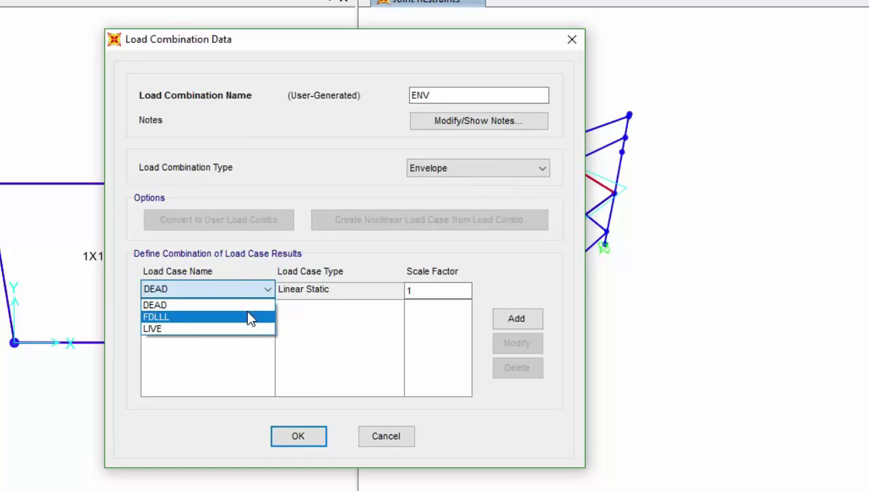
left_click(248, 317)
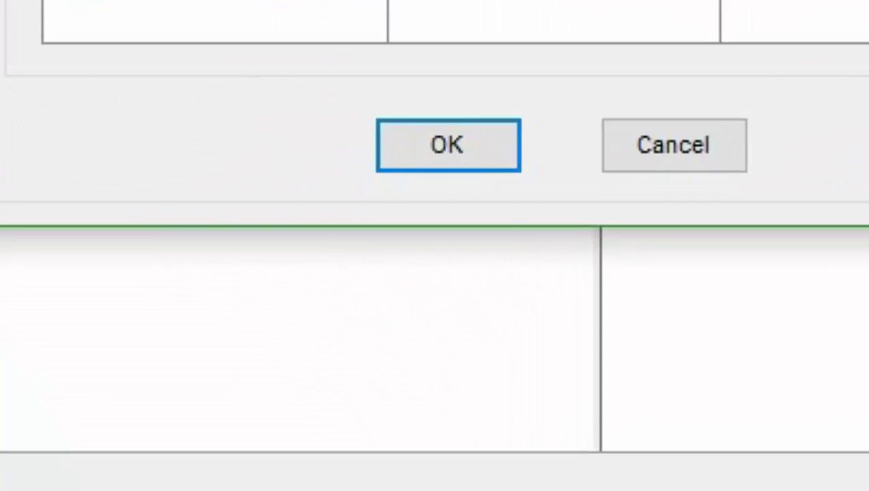
key("Return")
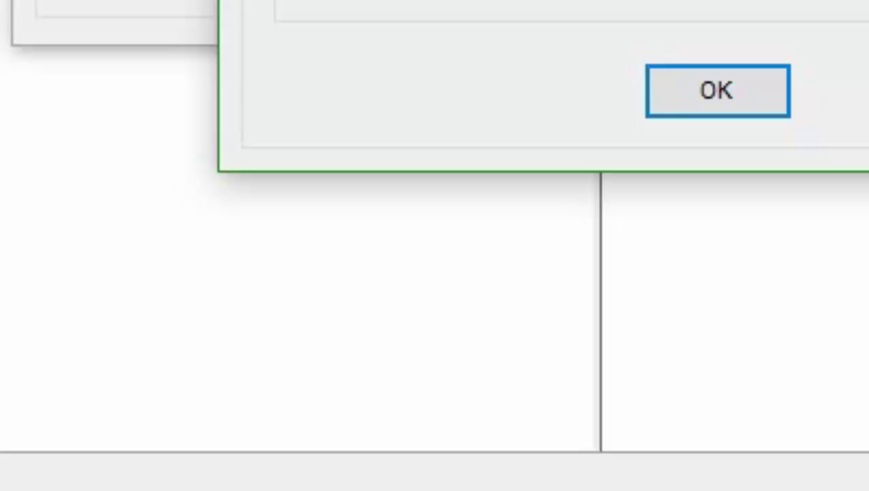
key("Return")
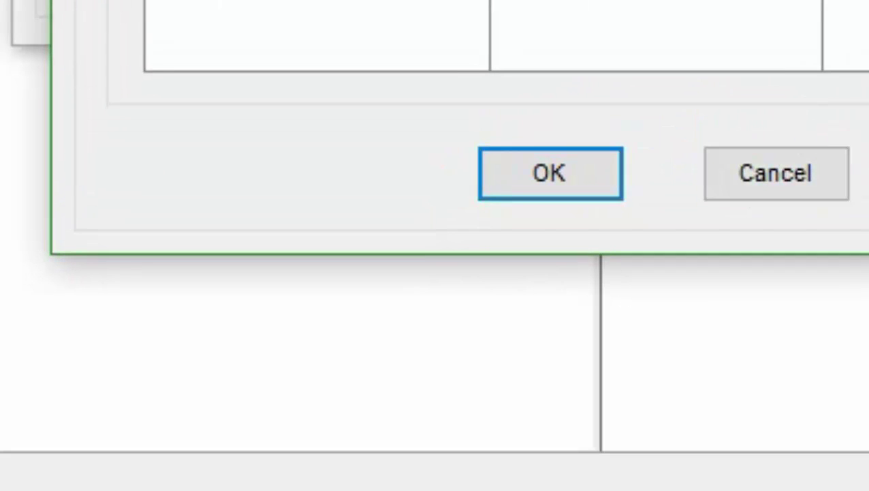
left_click(550, 179)
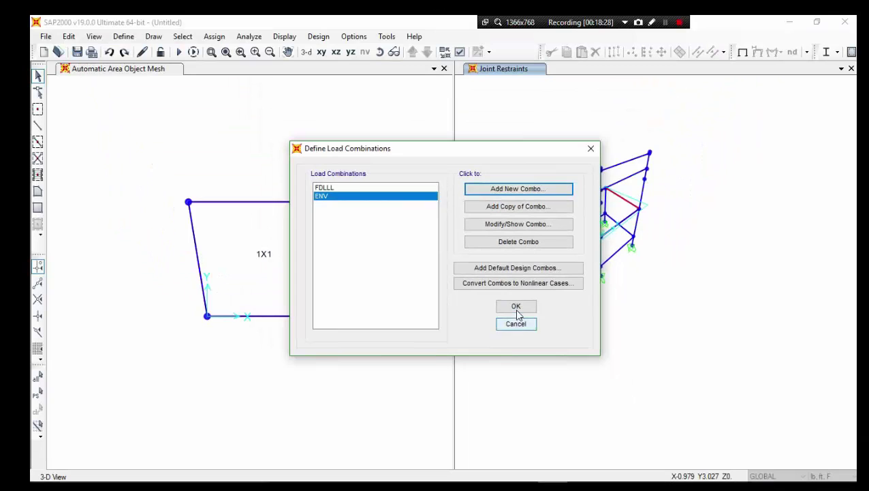
left_click(516, 307)
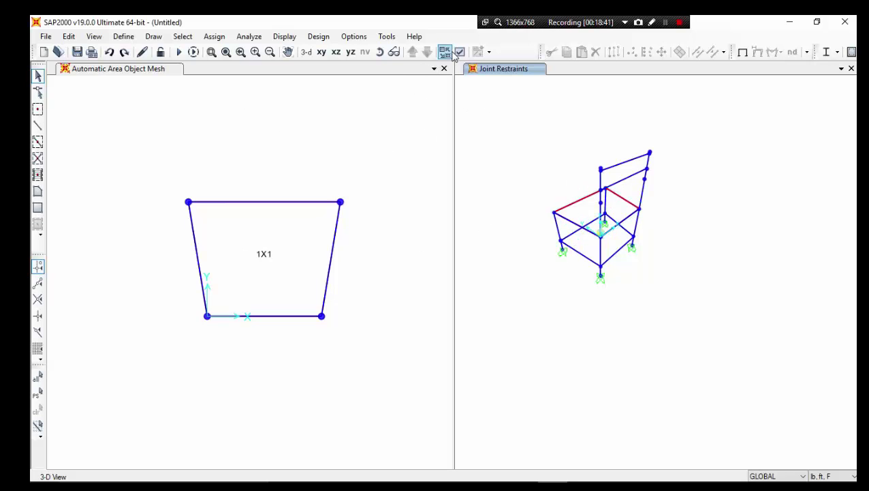
Step: Set the view type of the 3-D chair window to Extrude and inspect the chair's solid frame members and seat
left_click(507, 131)
left_click(459, 52)
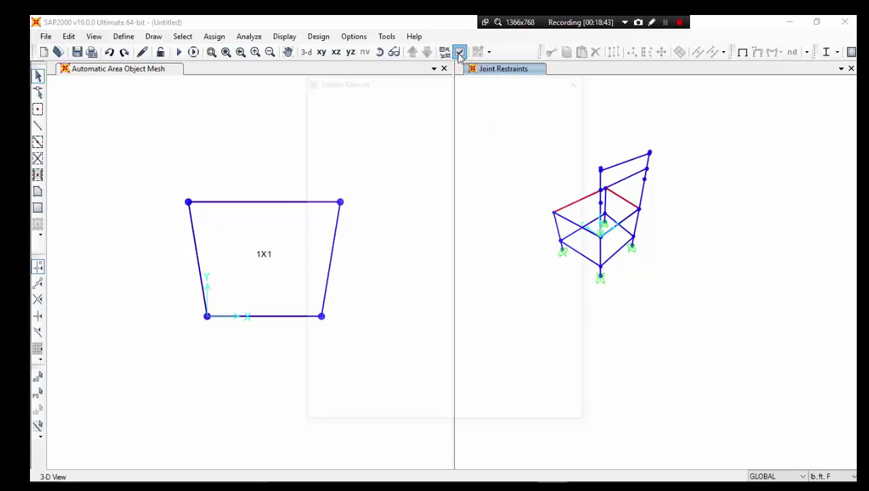
left_click(398, 96)
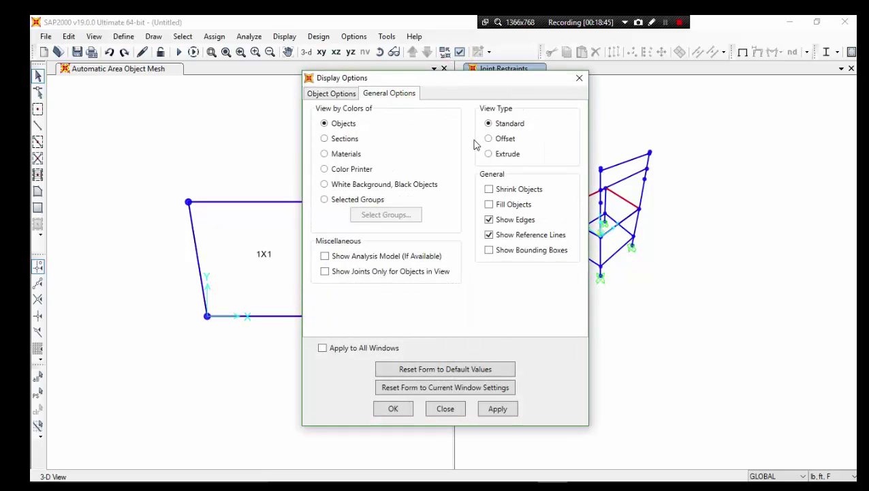
left_click(498, 154)
left_click(499, 409)
left_click(404, 413)
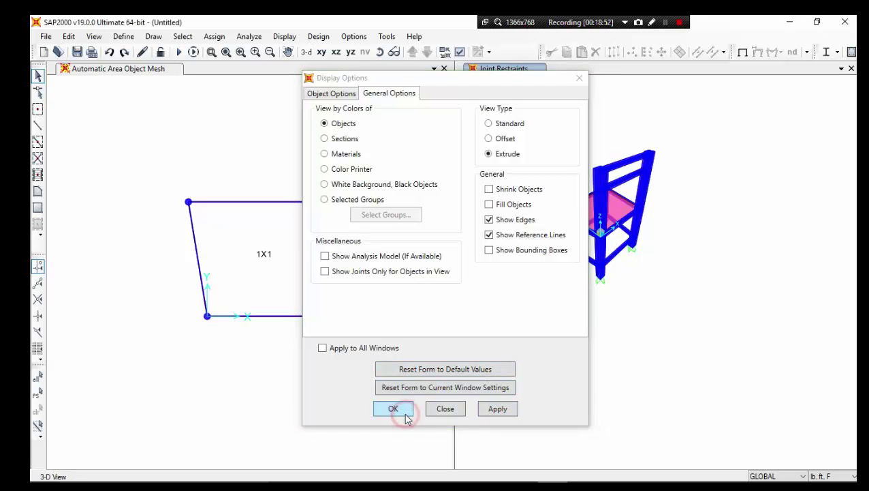
scroll(603, 219, "up", 2)
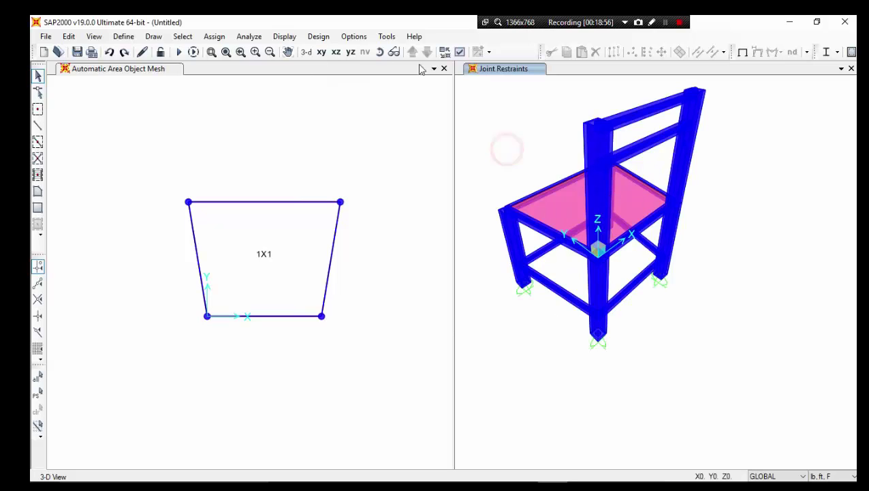
left_click(380, 51)
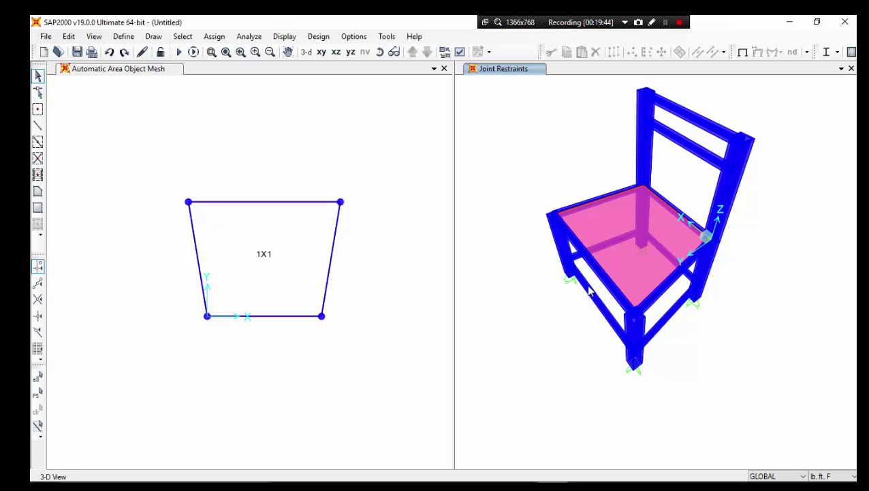
middle_click_drag(589, 287, 612, 295, "shift")
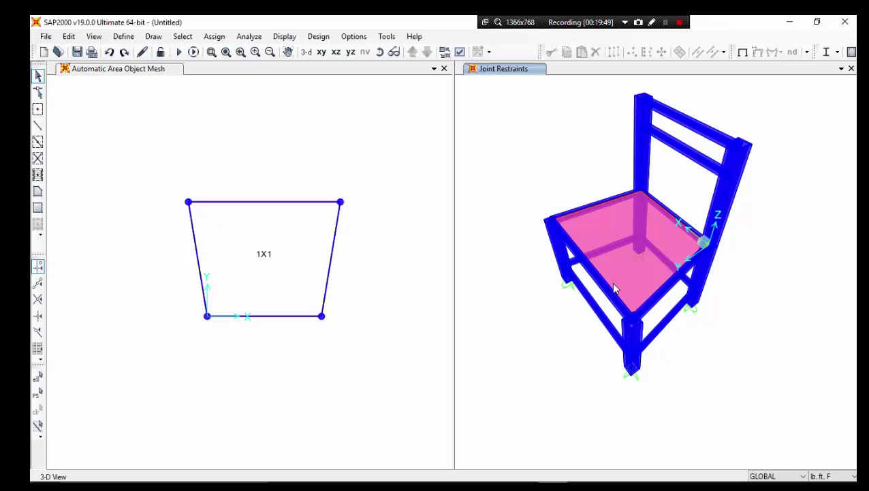
middle_click_drag(612, 276, 613, 274)
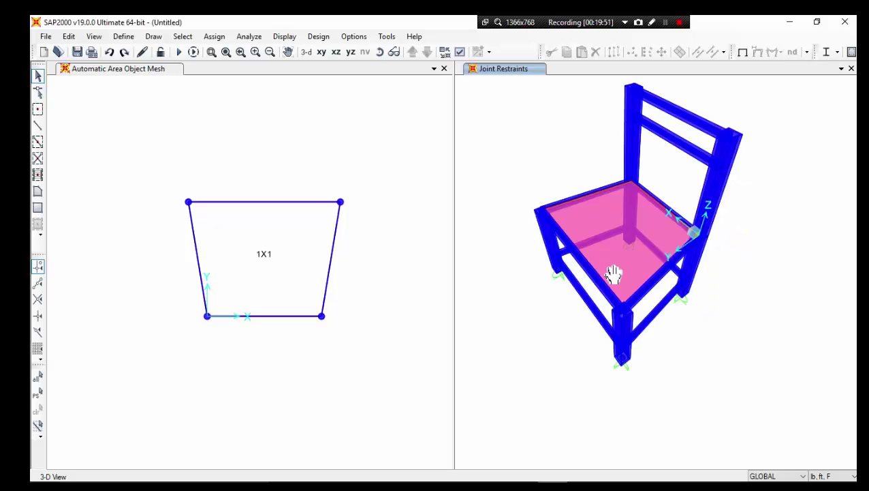